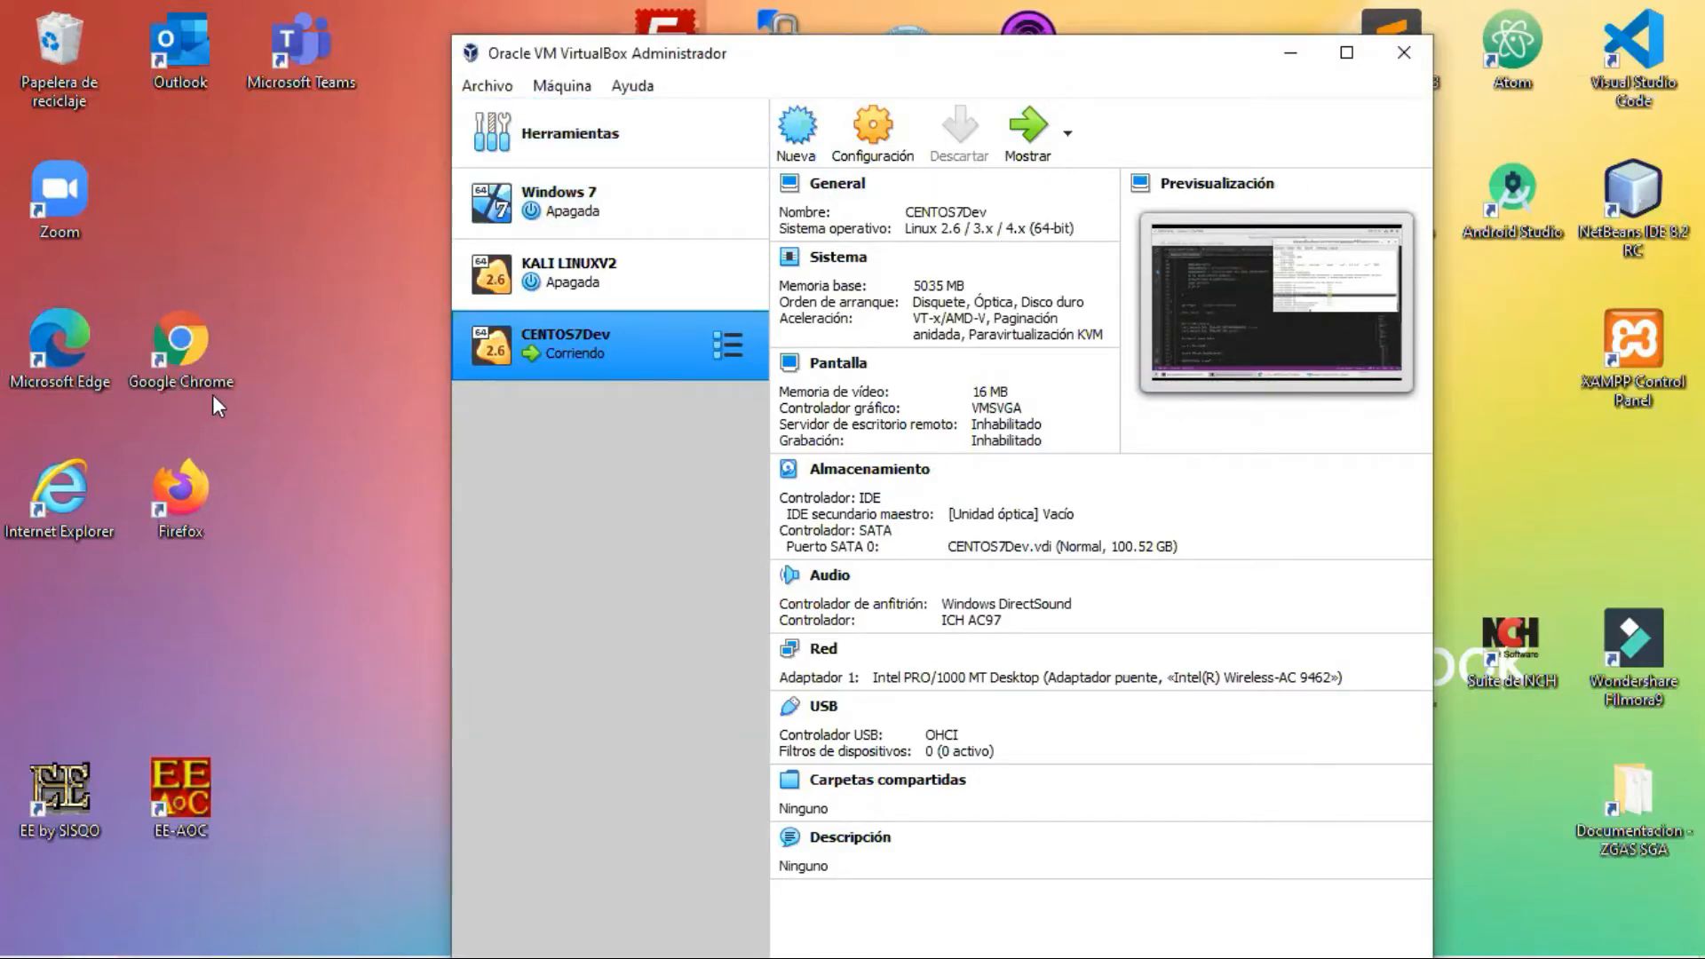
Step: Close and relaunch VirtualBox Manager, then maximize it to show the machine list
drag(888, 54, 817, 229)
click(1320, 210)
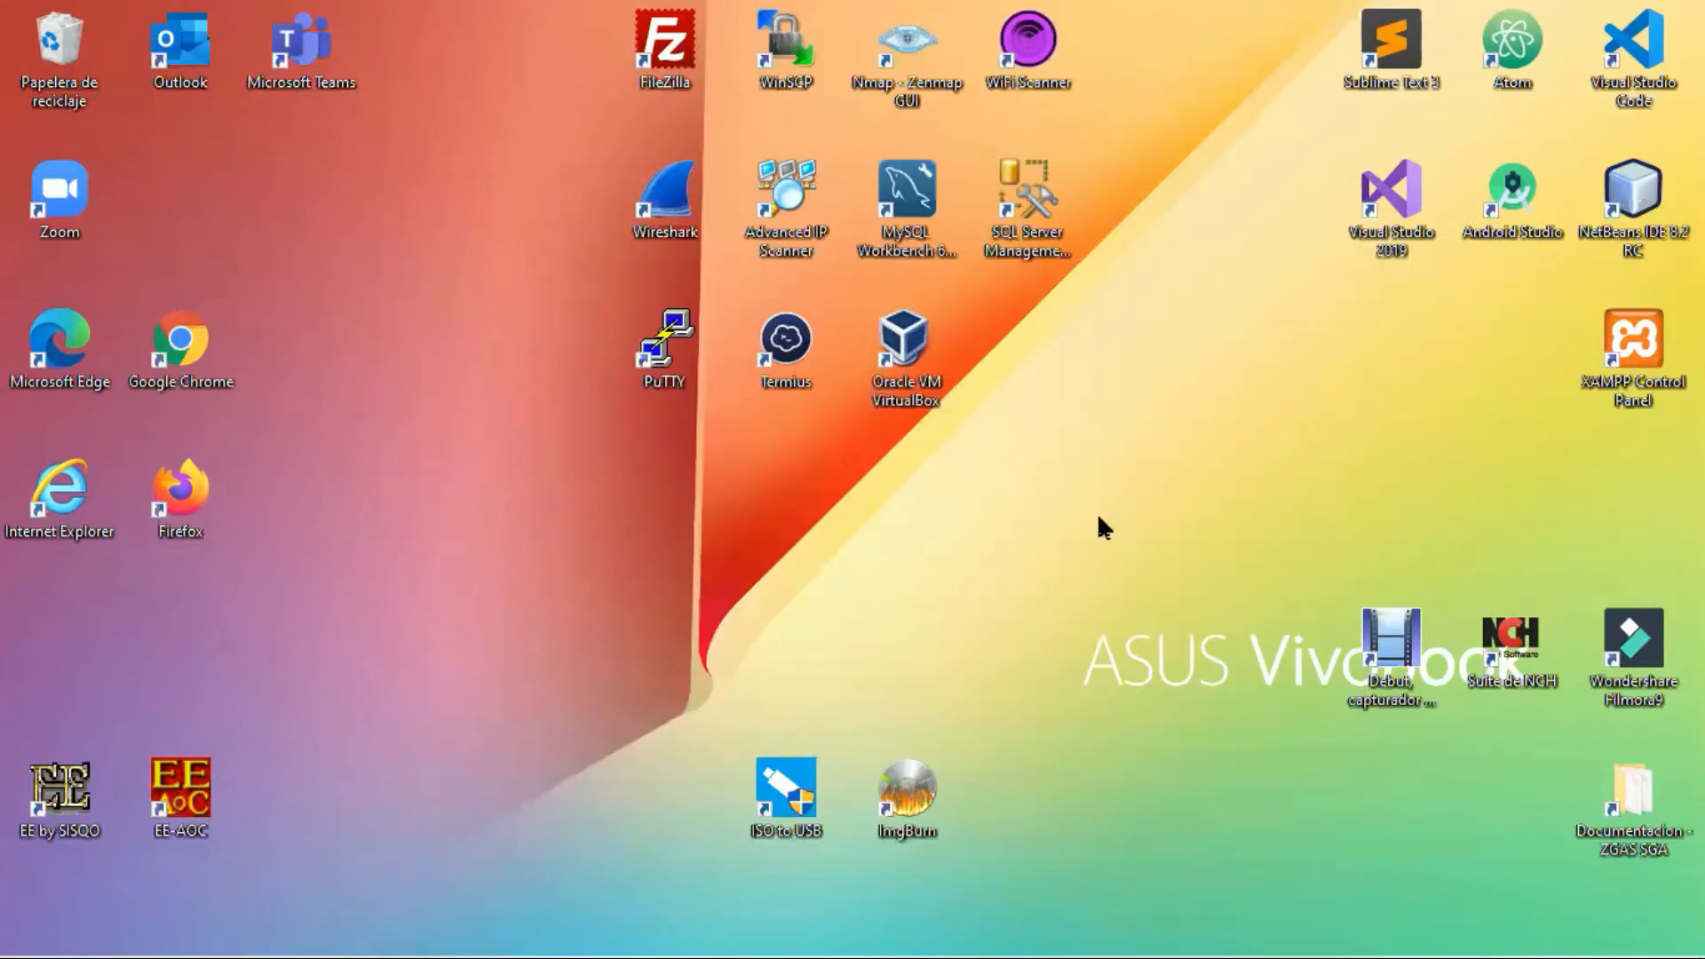
double_click(927, 371)
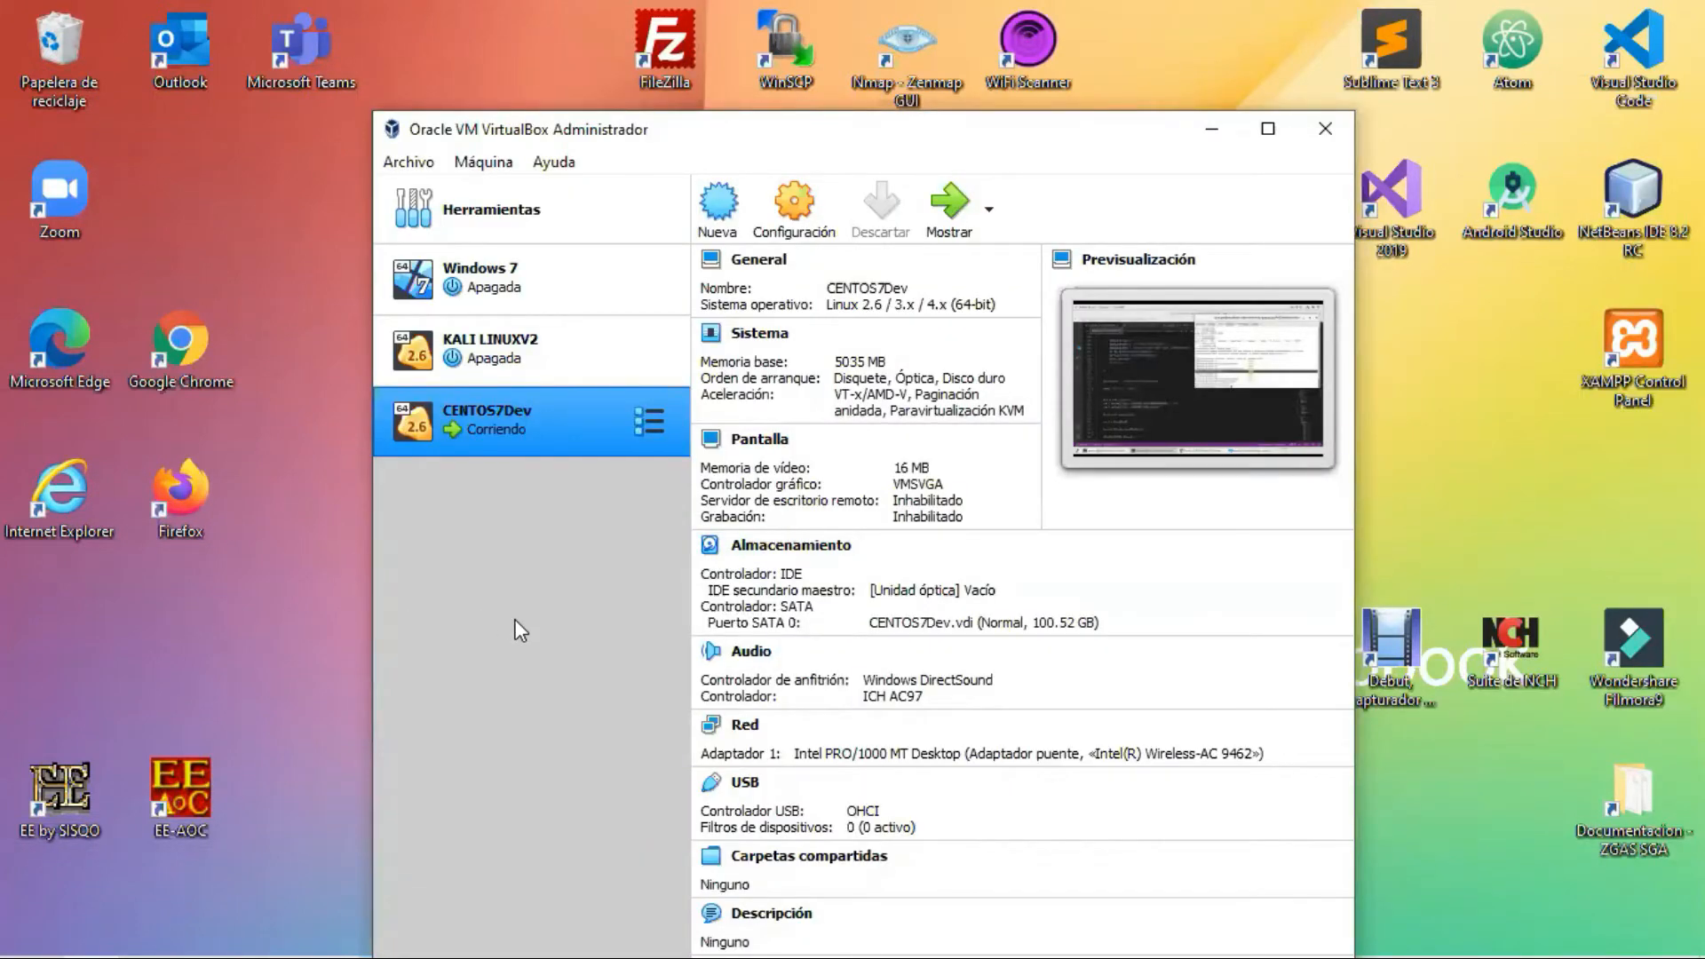
click(1272, 133)
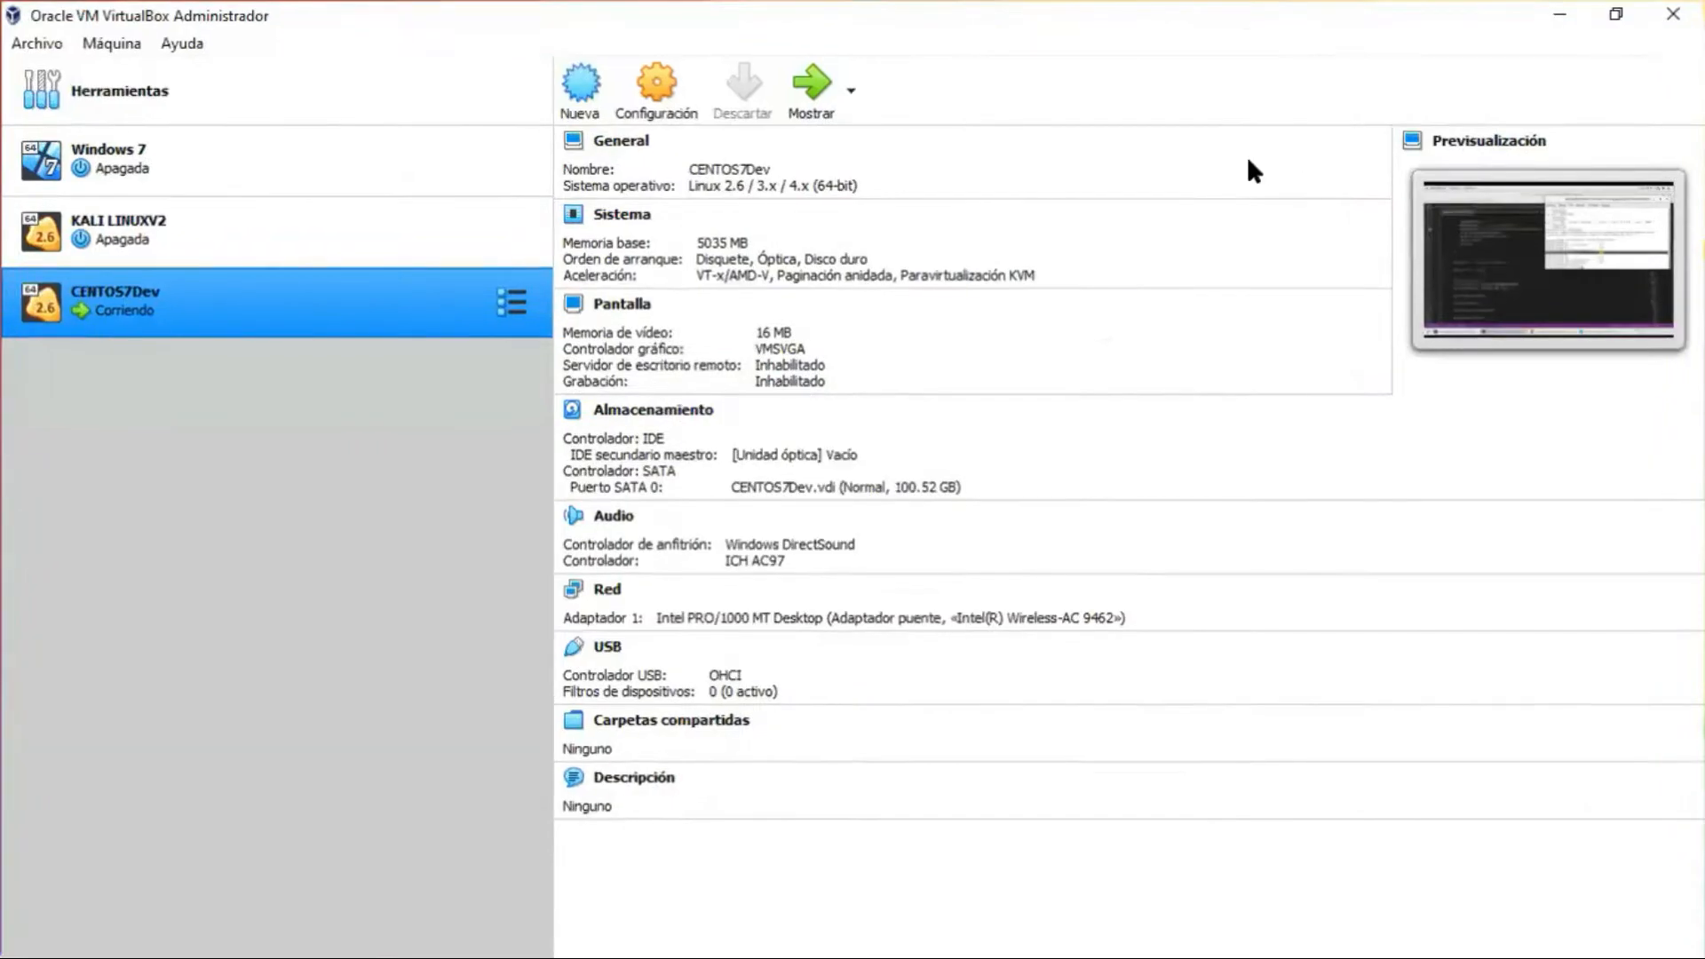
Step: Start a new machine named KALICURSO and set its type to Linux
click(582, 103)
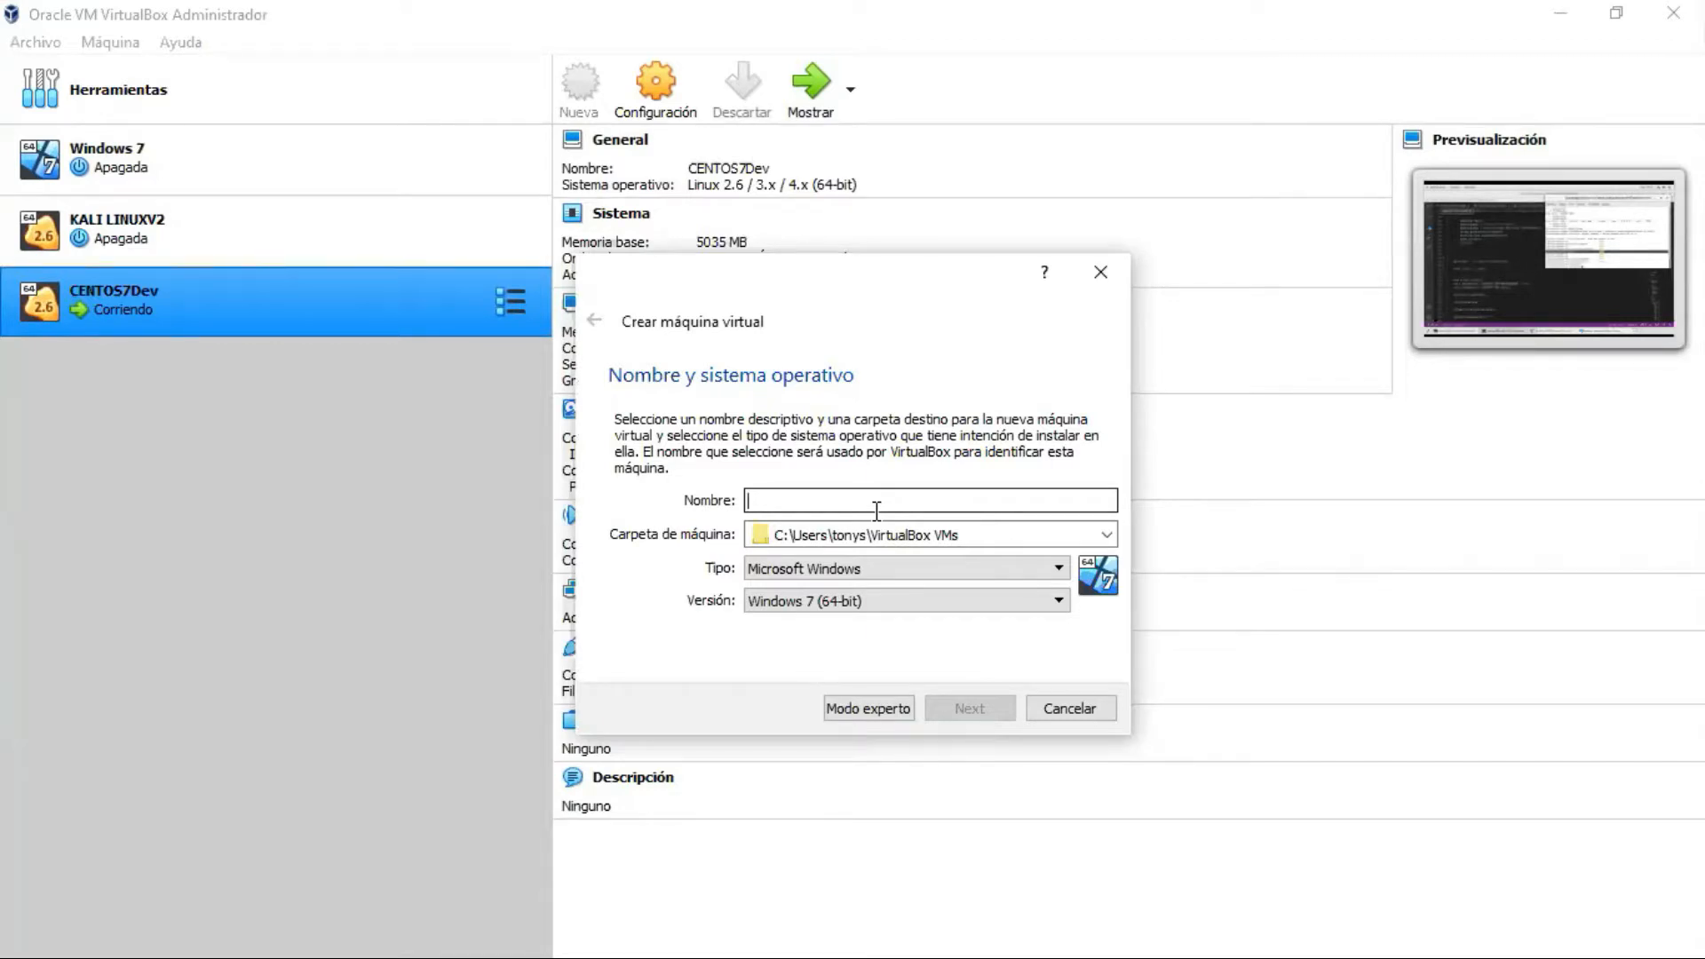
text(kali)
key(BackSpace)
key(BackSpace)
key(BackSpace)
key(BackSpace)
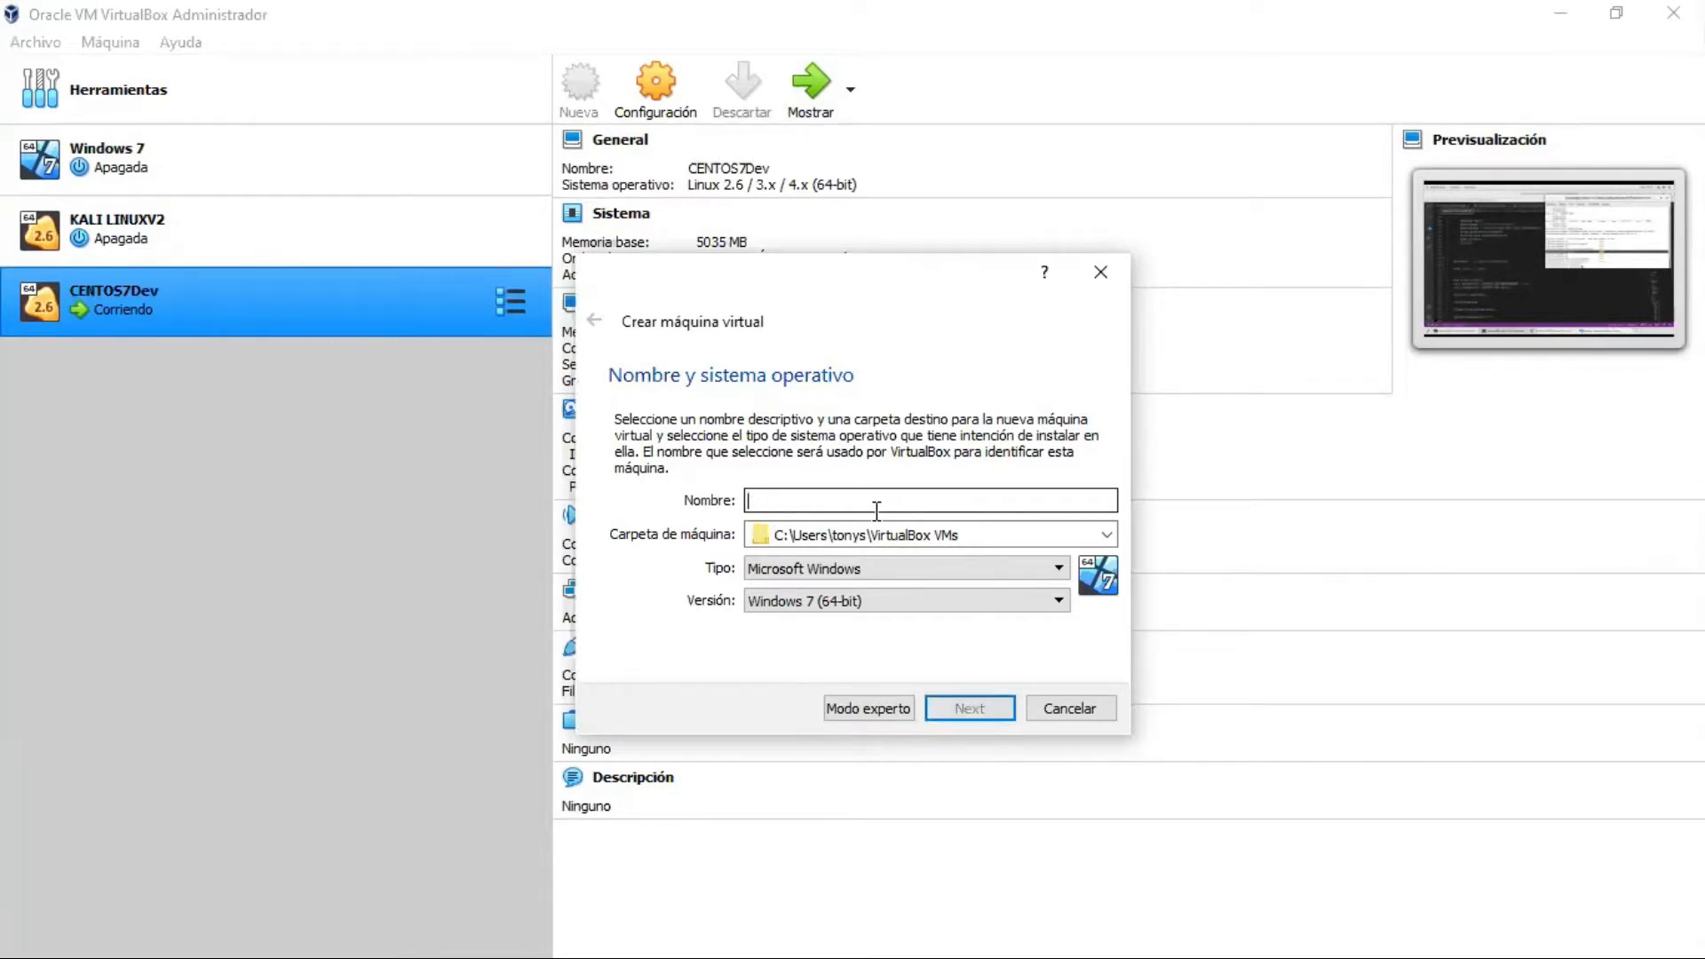
text(KALICURSO)
click(926, 571)
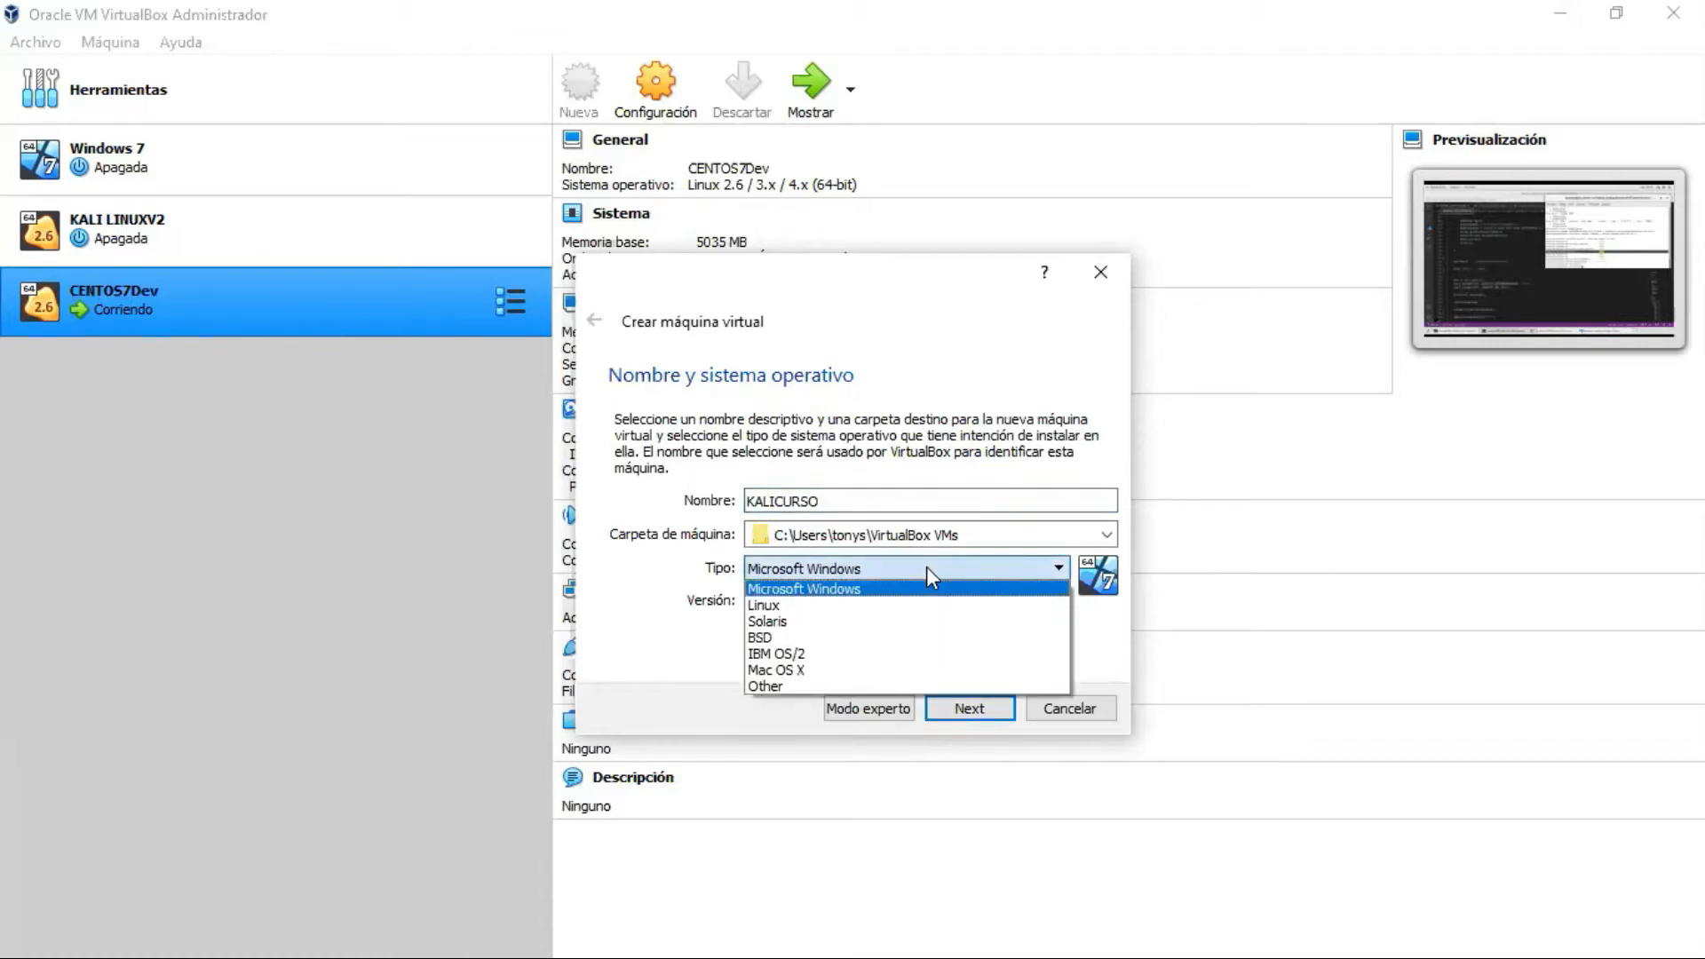
click(911, 607)
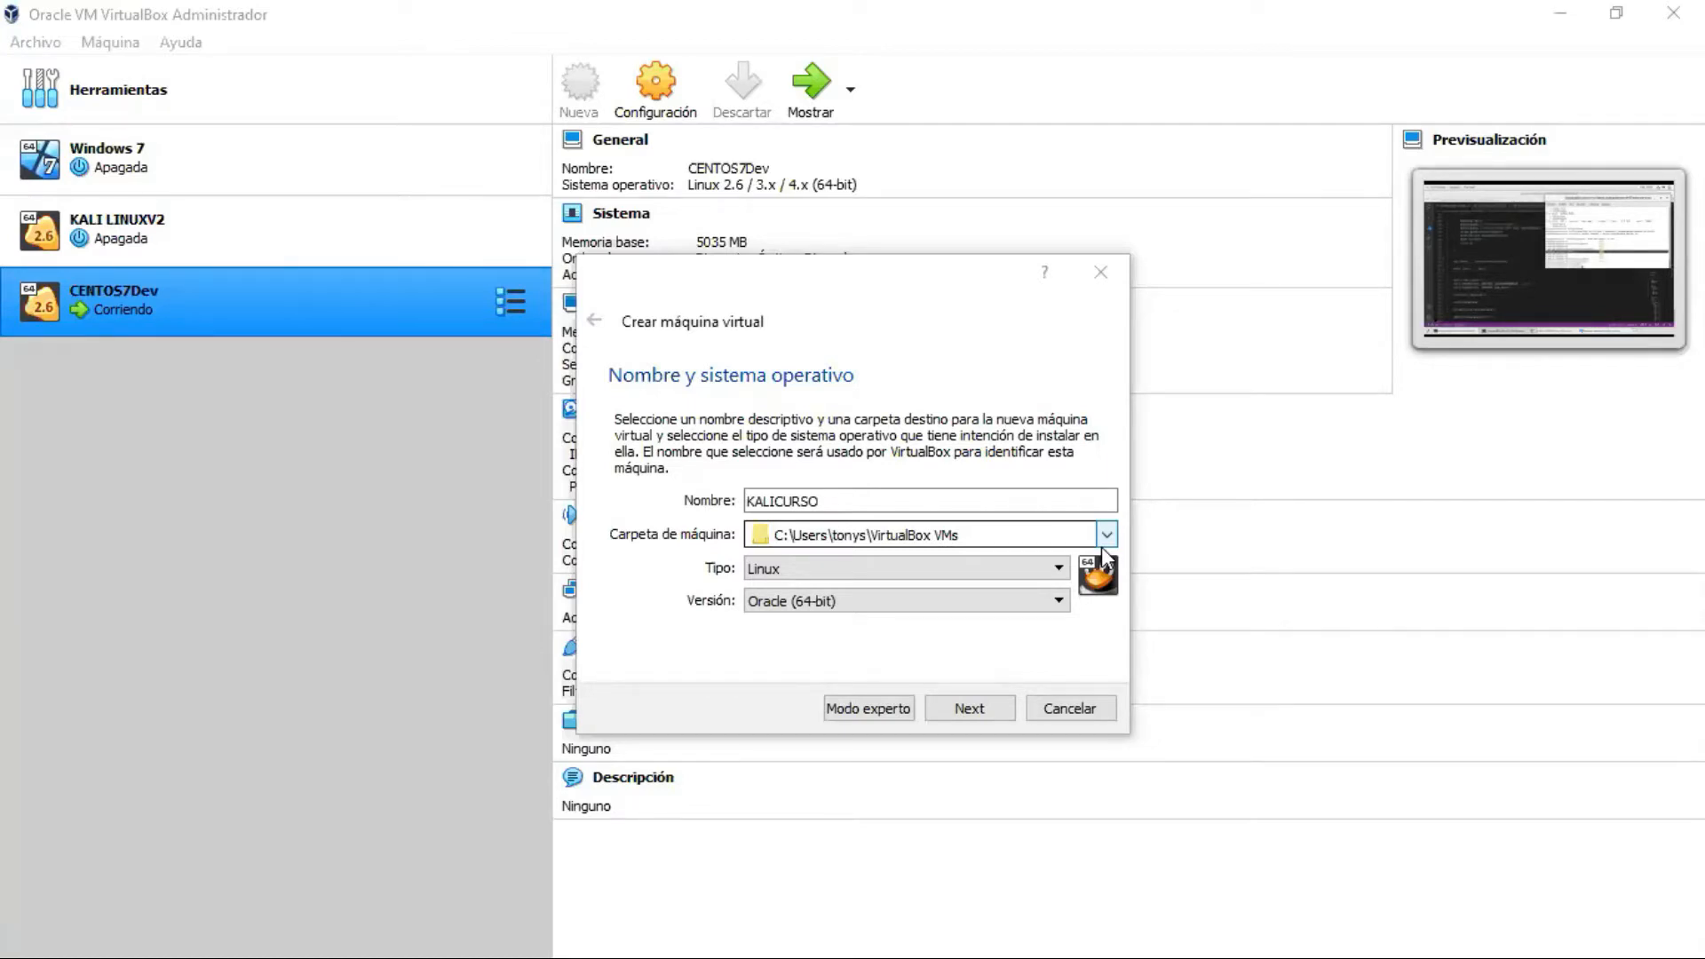
click(880, 364)
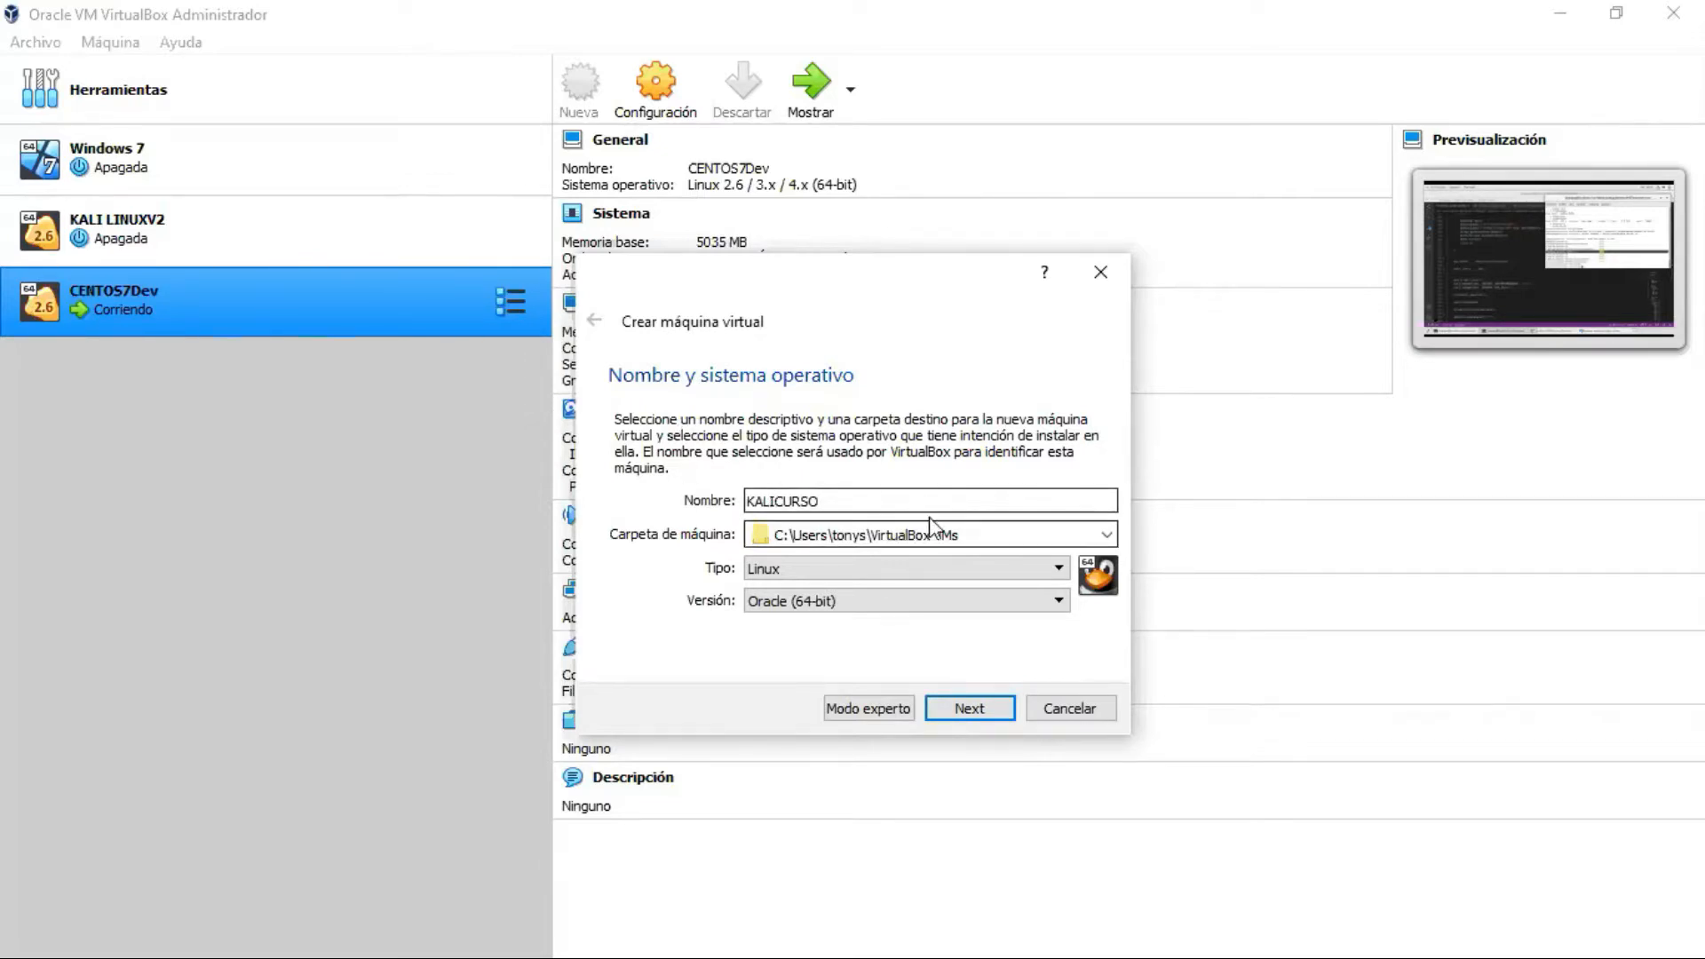
Step: Select version Linux 2.6 / 3.x / 4.x (64-bit) and advance to the memory page
click(830, 604)
scroll(866, 702, up, 4)
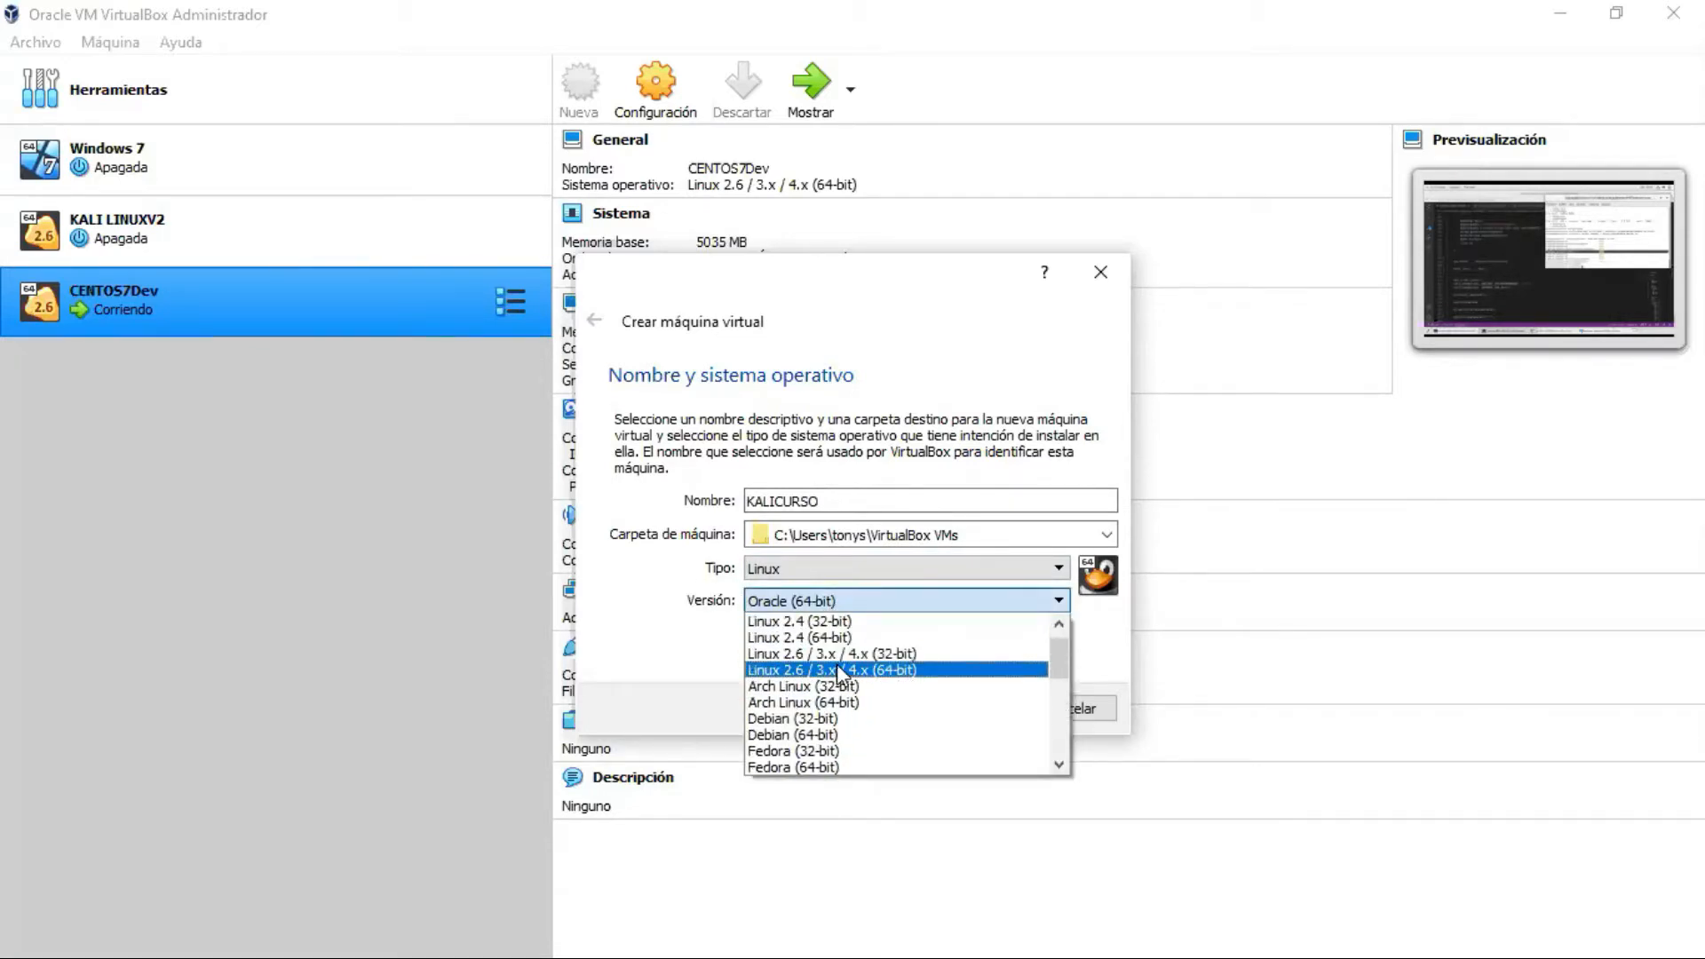
click(837, 670)
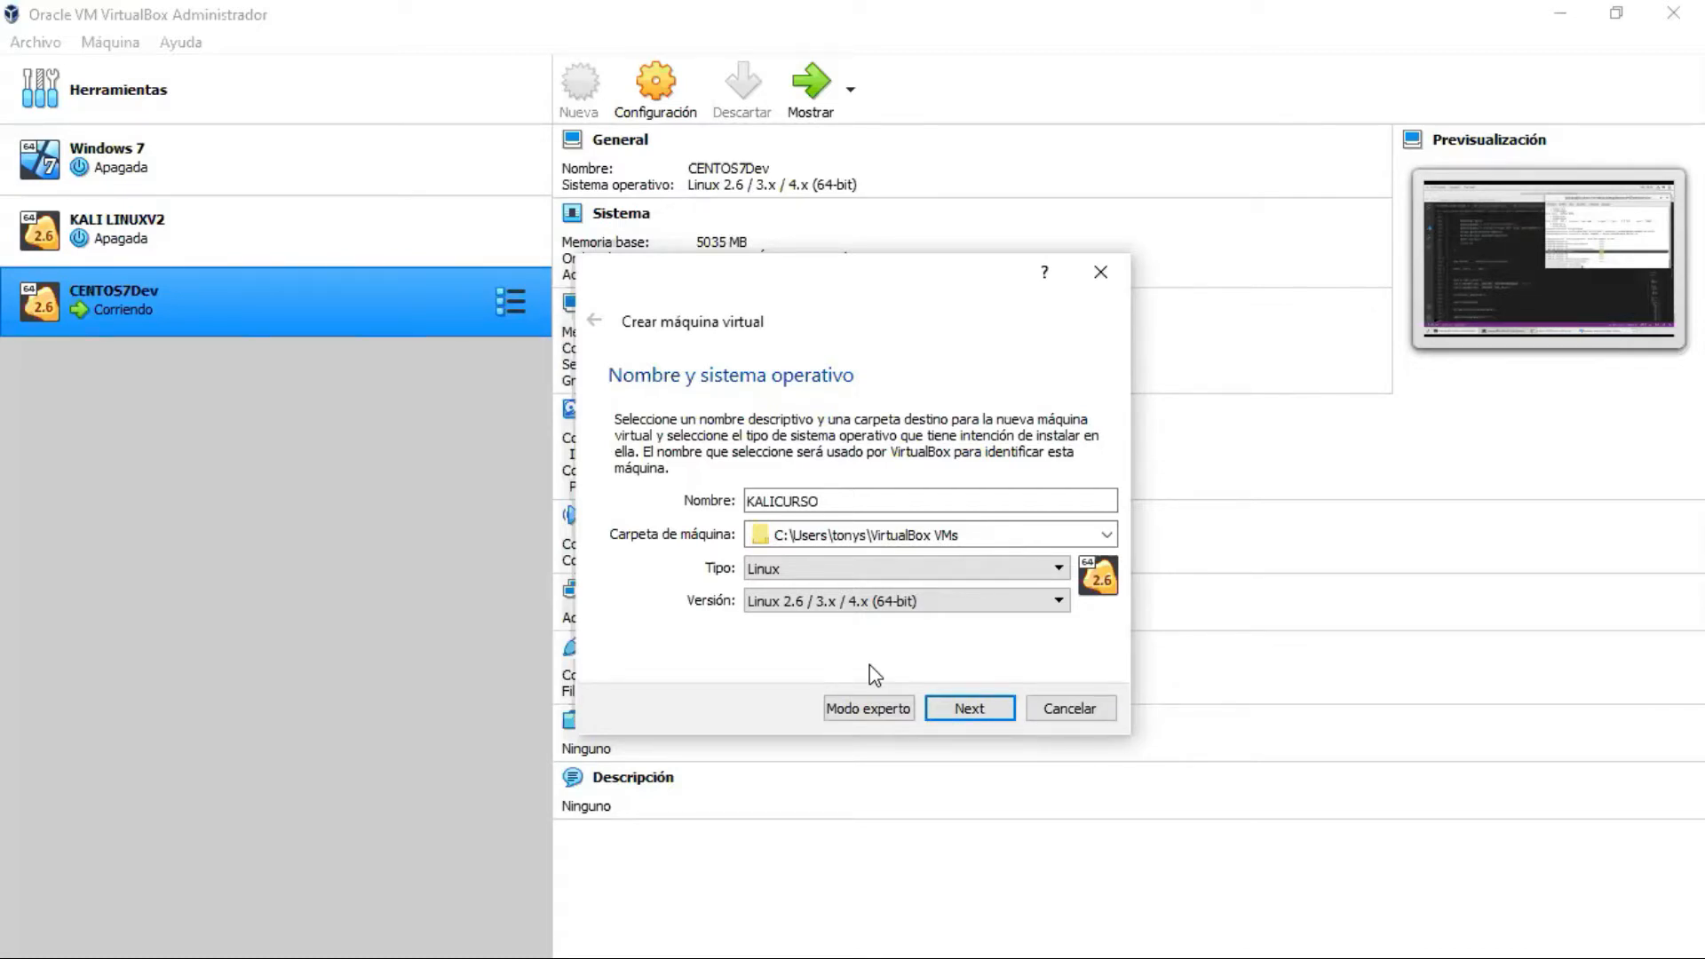
click(967, 710)
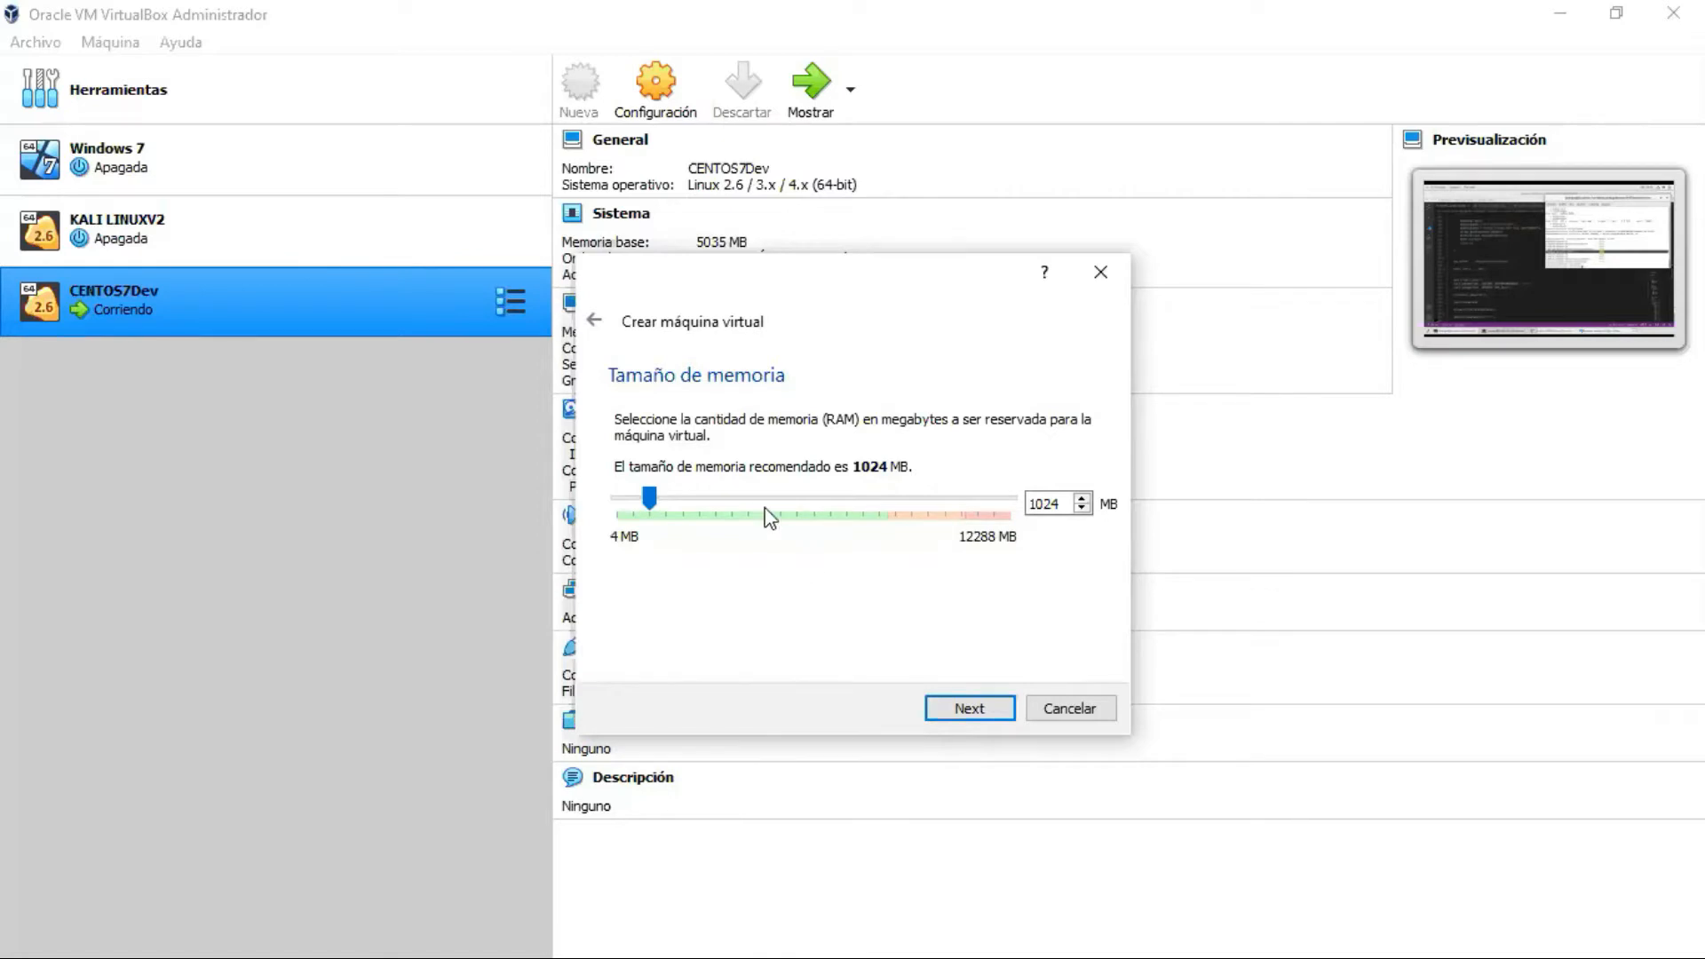
Step: Adjust the memory slider from 1024 MB up to 4096 MB
mouse_move(651, 505)
mouse_down()
mouse_move(749, 507)
mouse_move(694, 508)
mouse_move(694, 522)
mouse_move(682, 501)
mouse_up()
drag(679, 500, 753, 495)
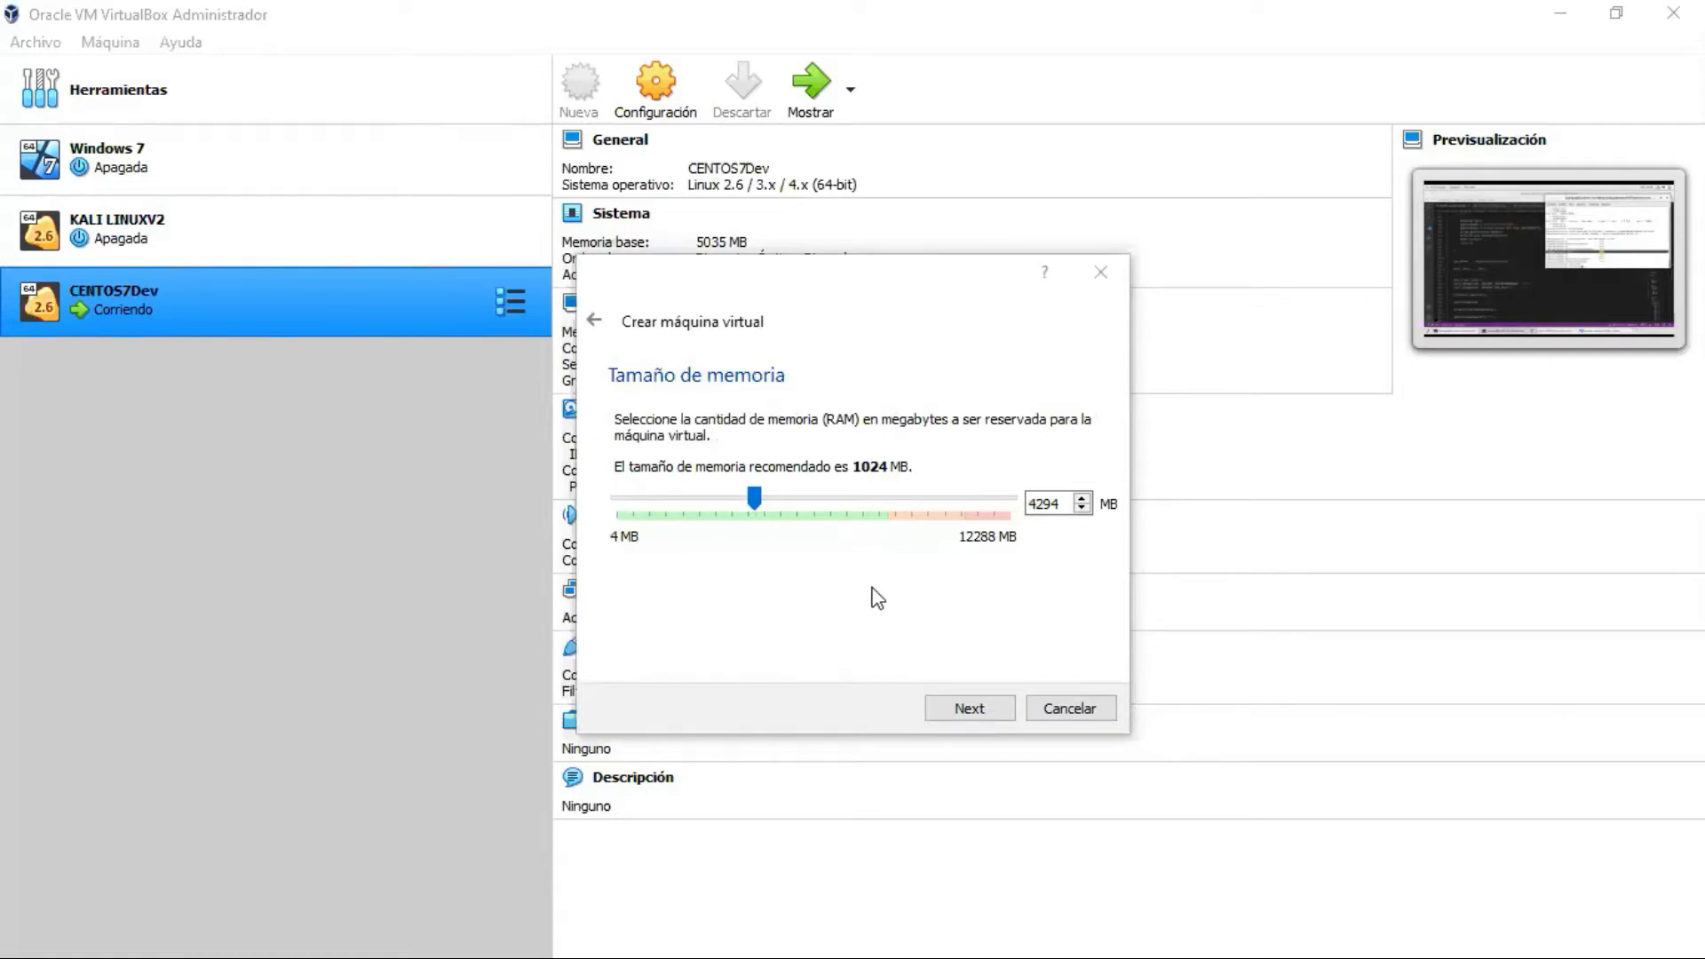
drag(754, 496, 749, 497)
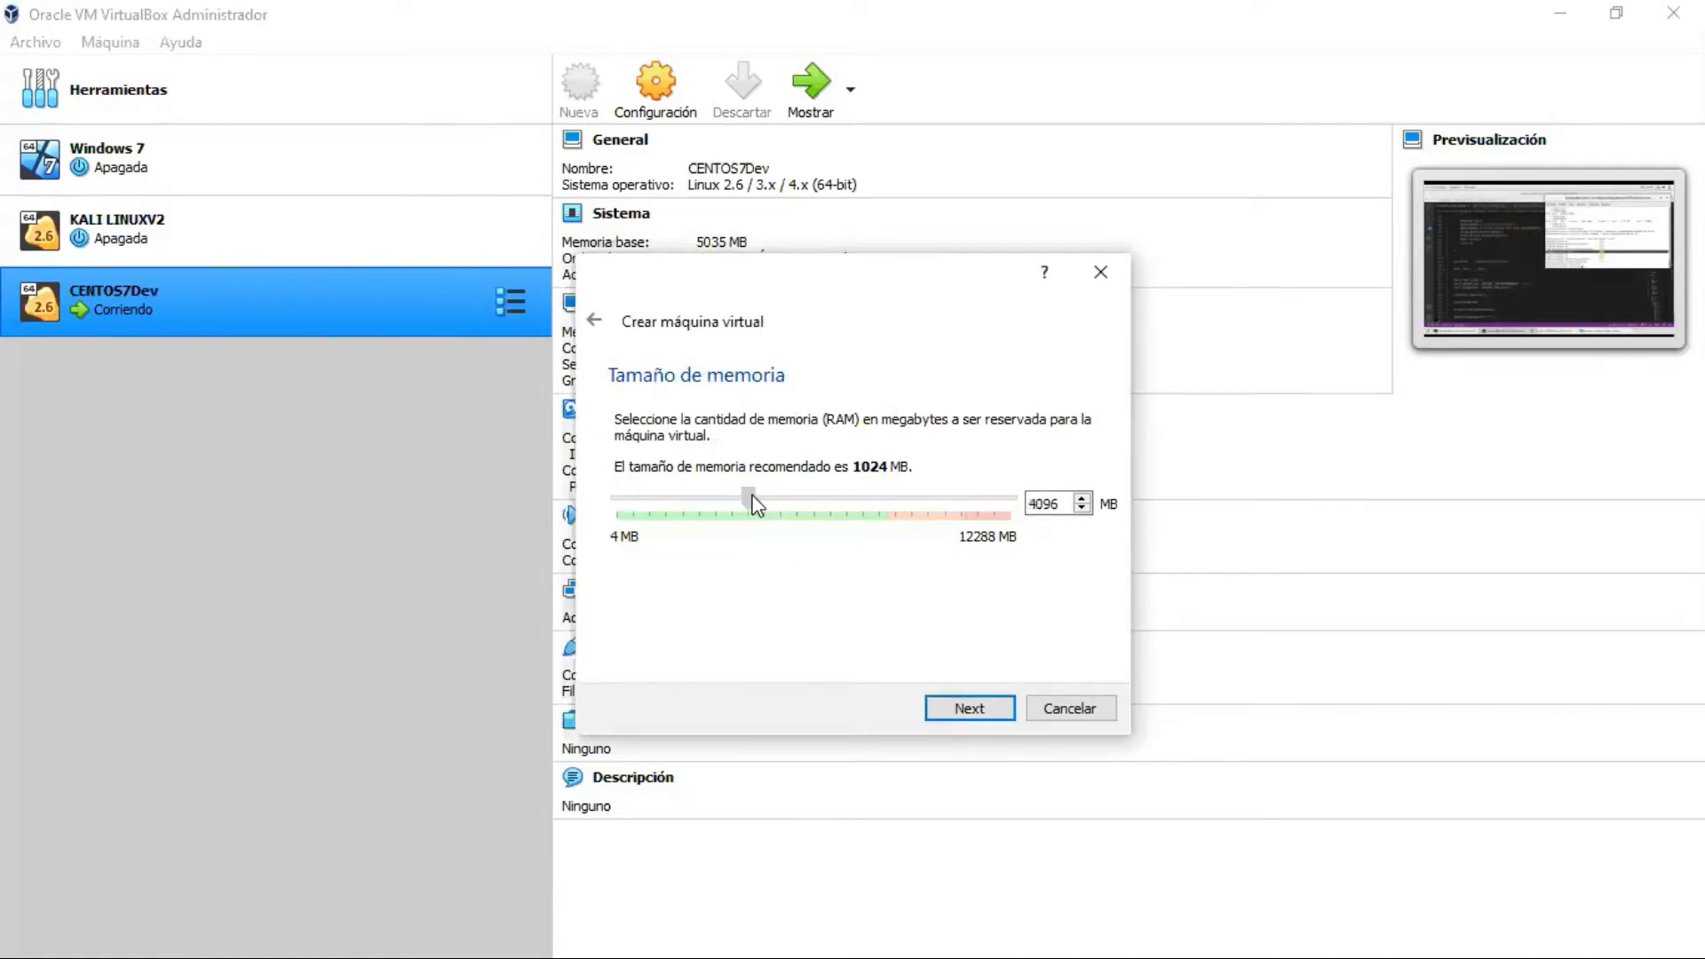
Step: Accept 4096 MB memory and continue to the hard disk page
click(974, 711)
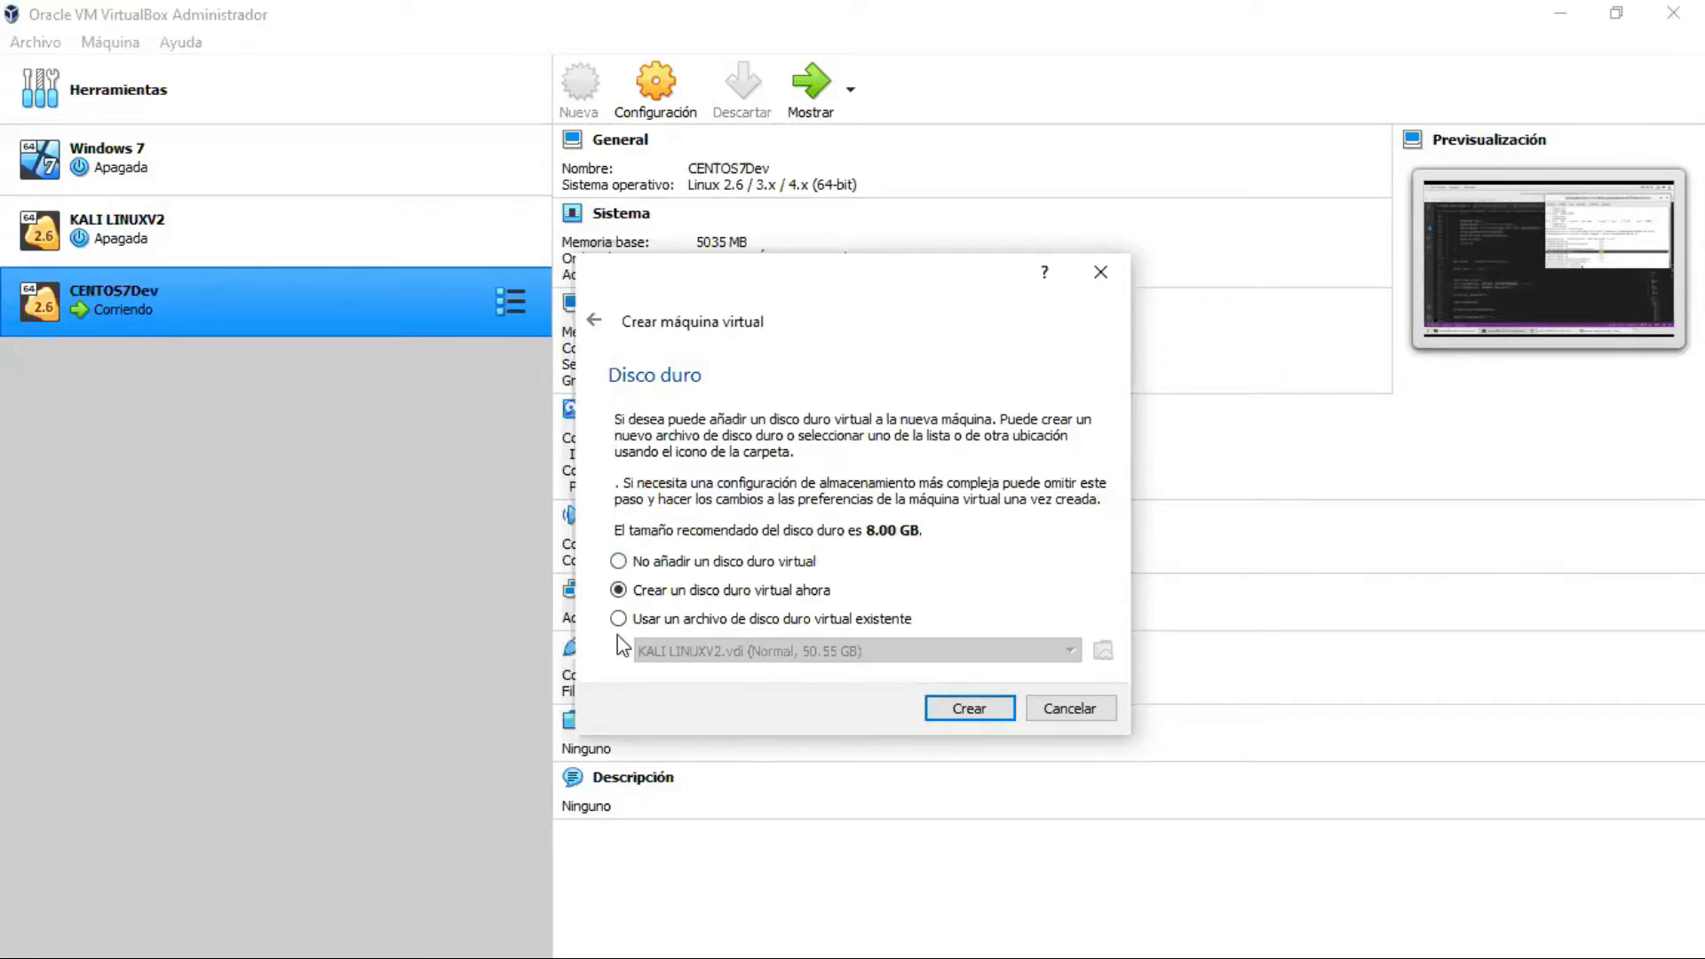
Step: Create a new VDI hard disk and choose fixed-size storage
click(968, 710)
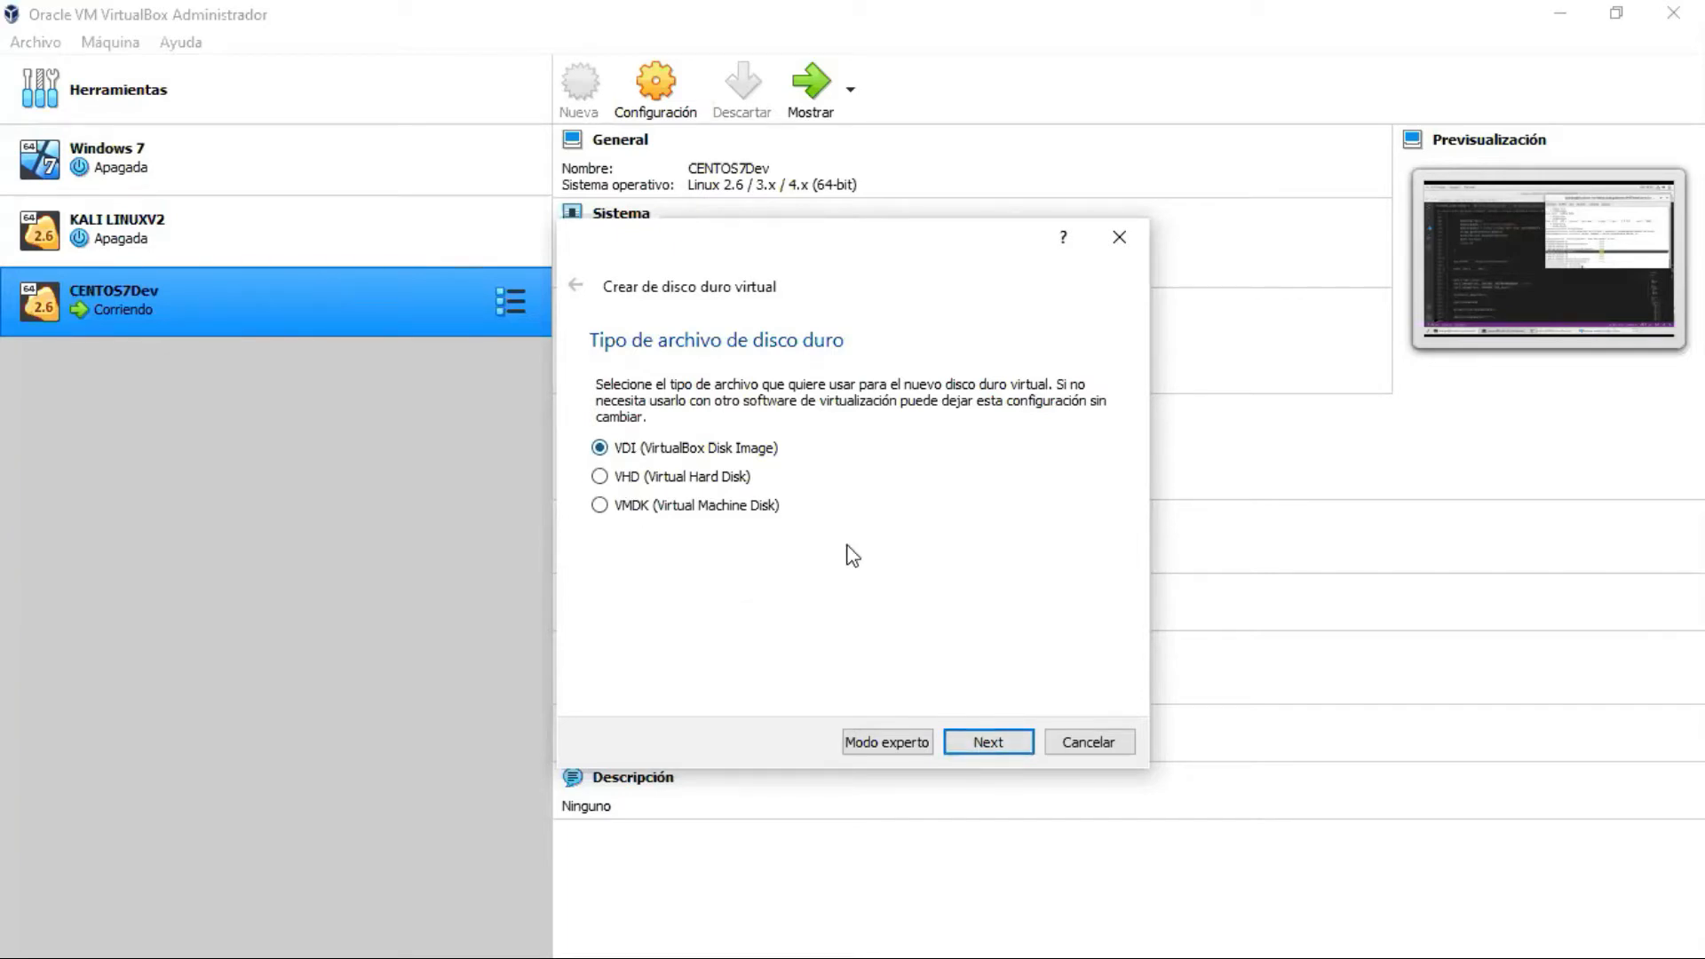
click(990, 741)
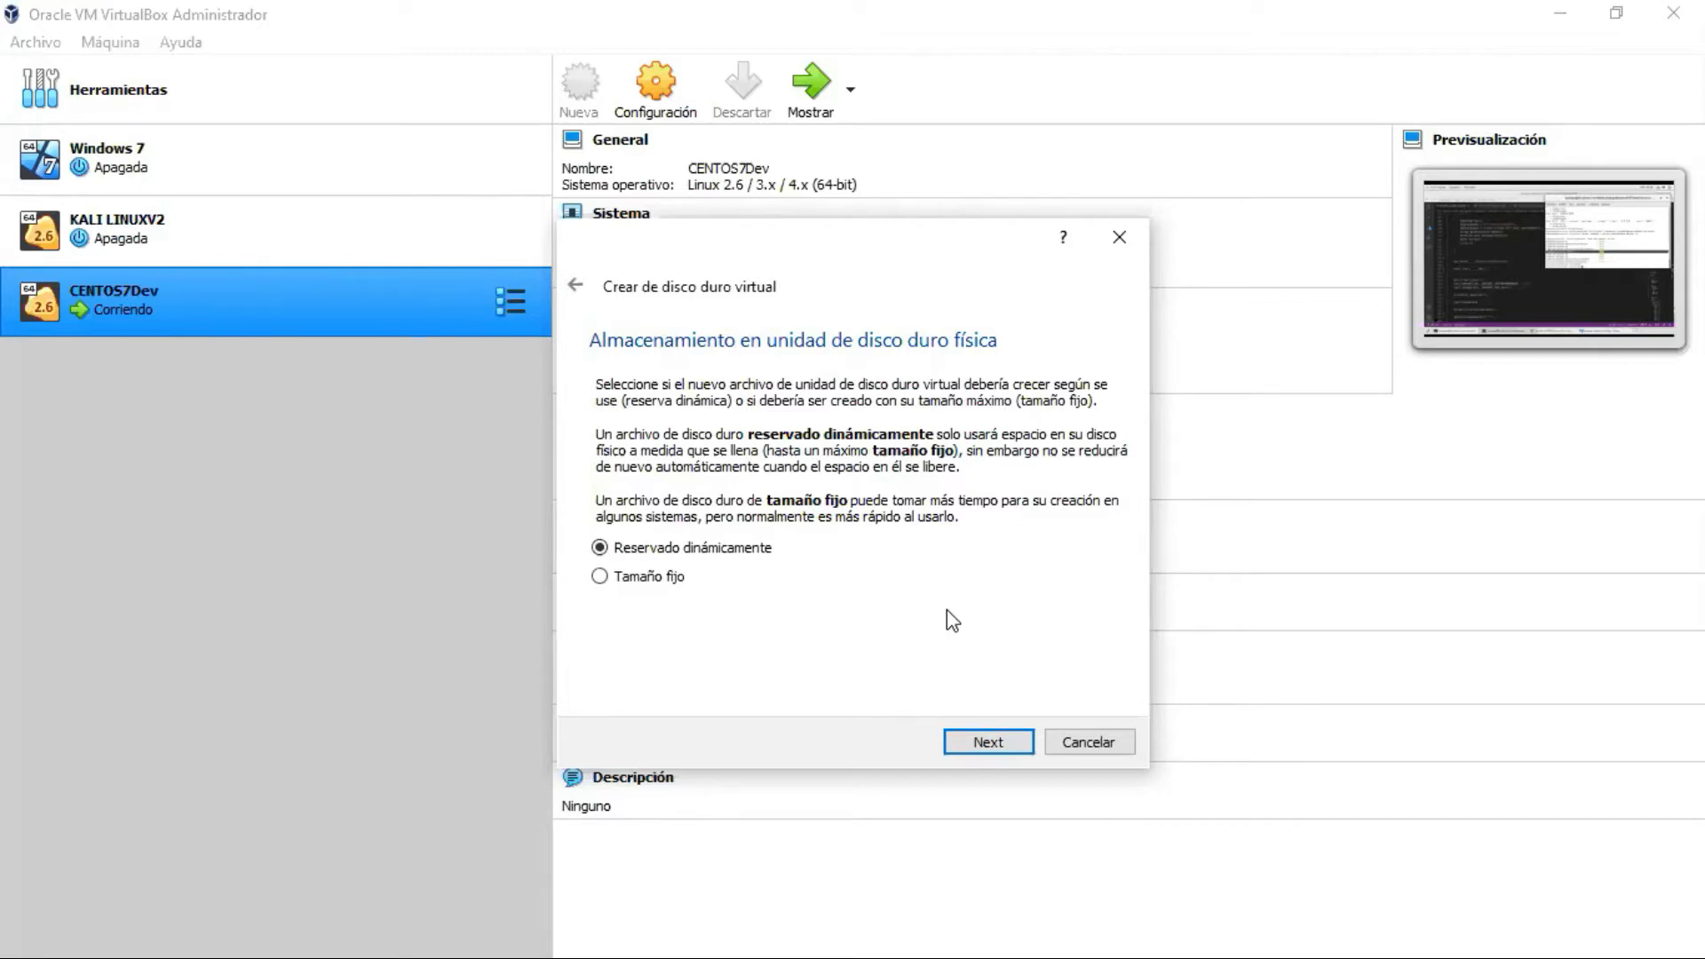
click(600, 577)
Step: Save the disk file as KALICURSO.vdi in D:\maquinasvirtuales
click(984, 739)
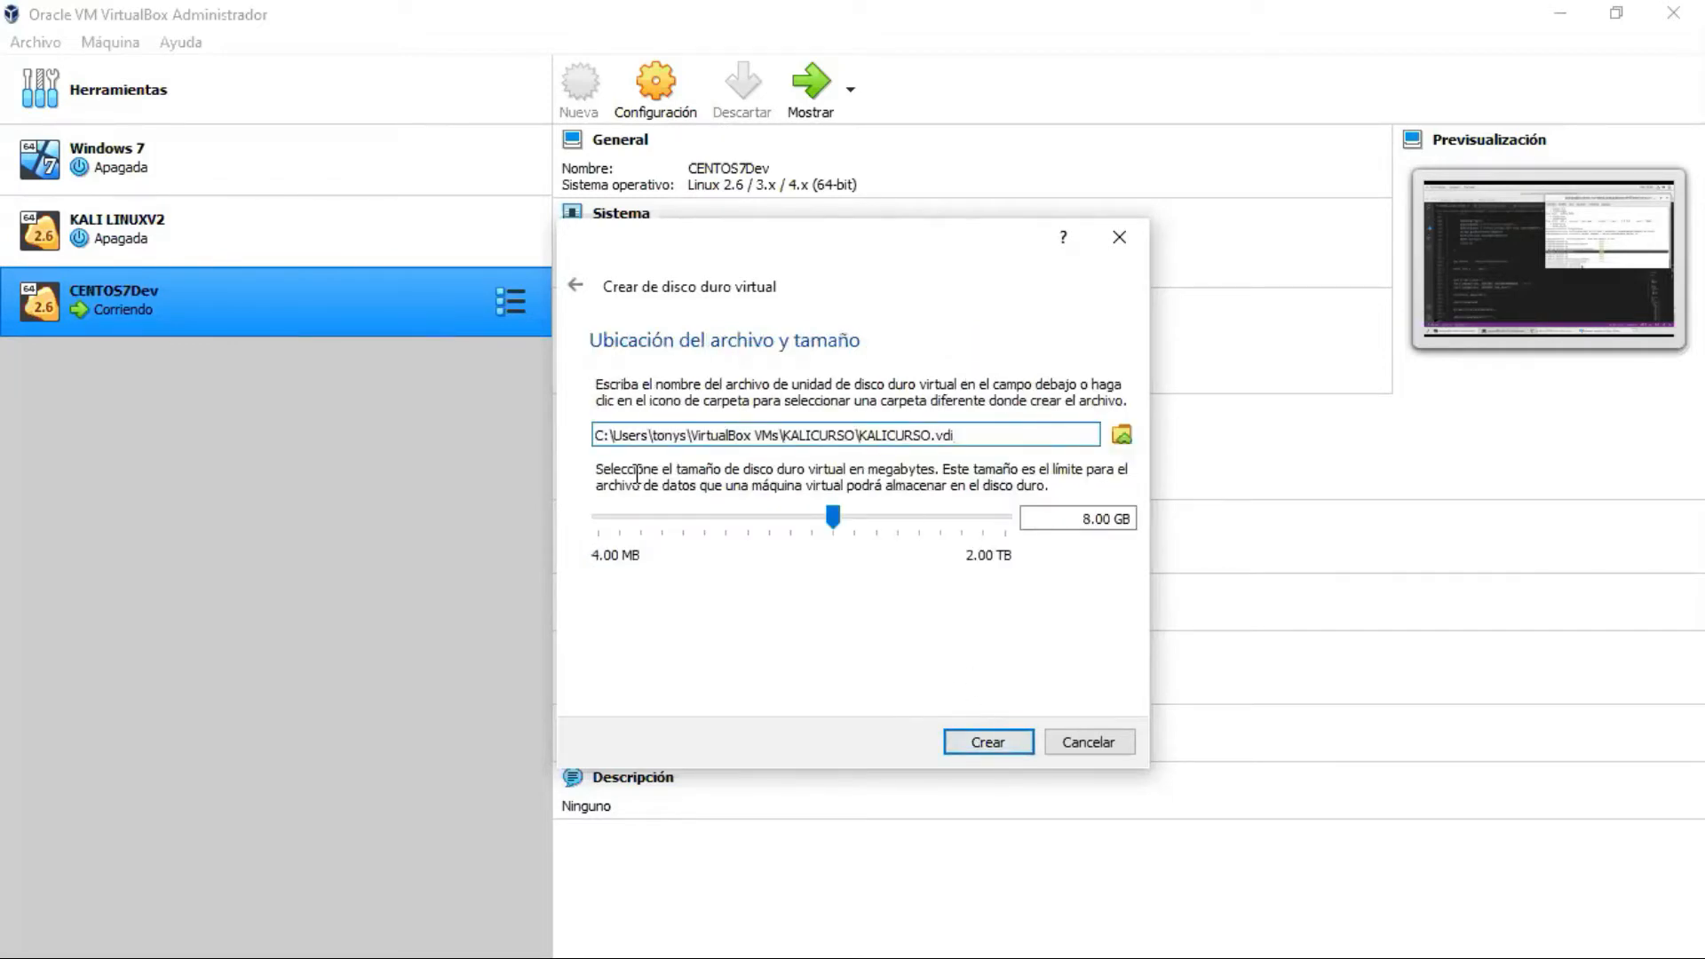
click(1122, 435)
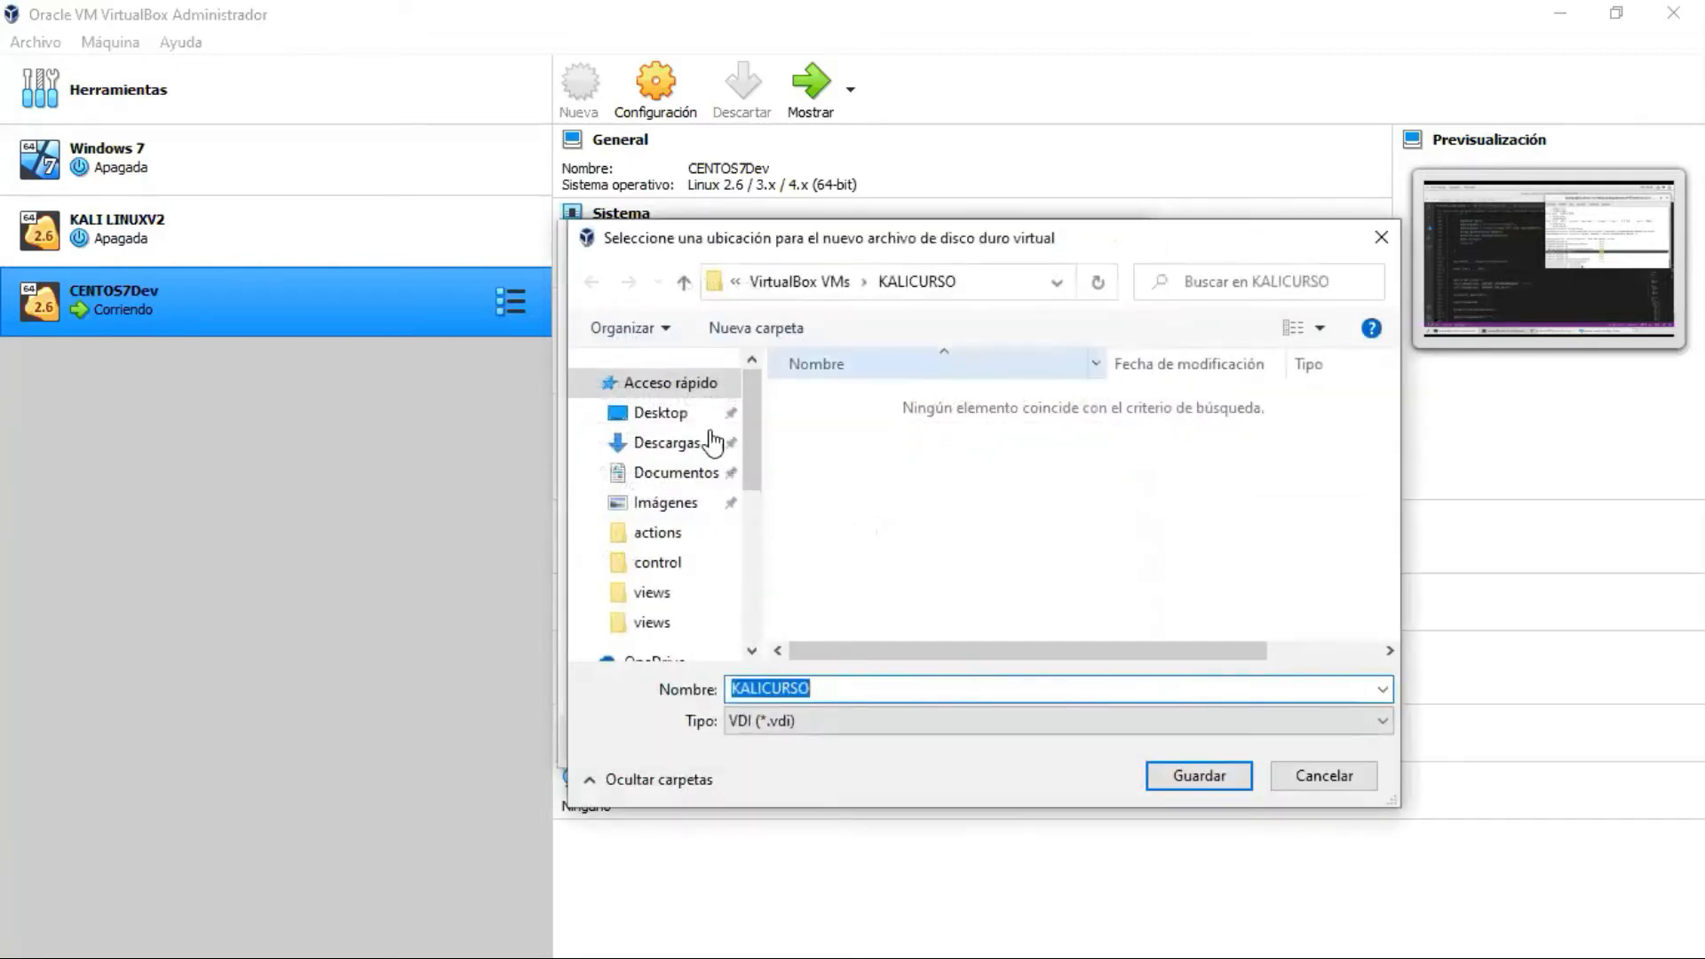
drag(754, 458, 762, 595)
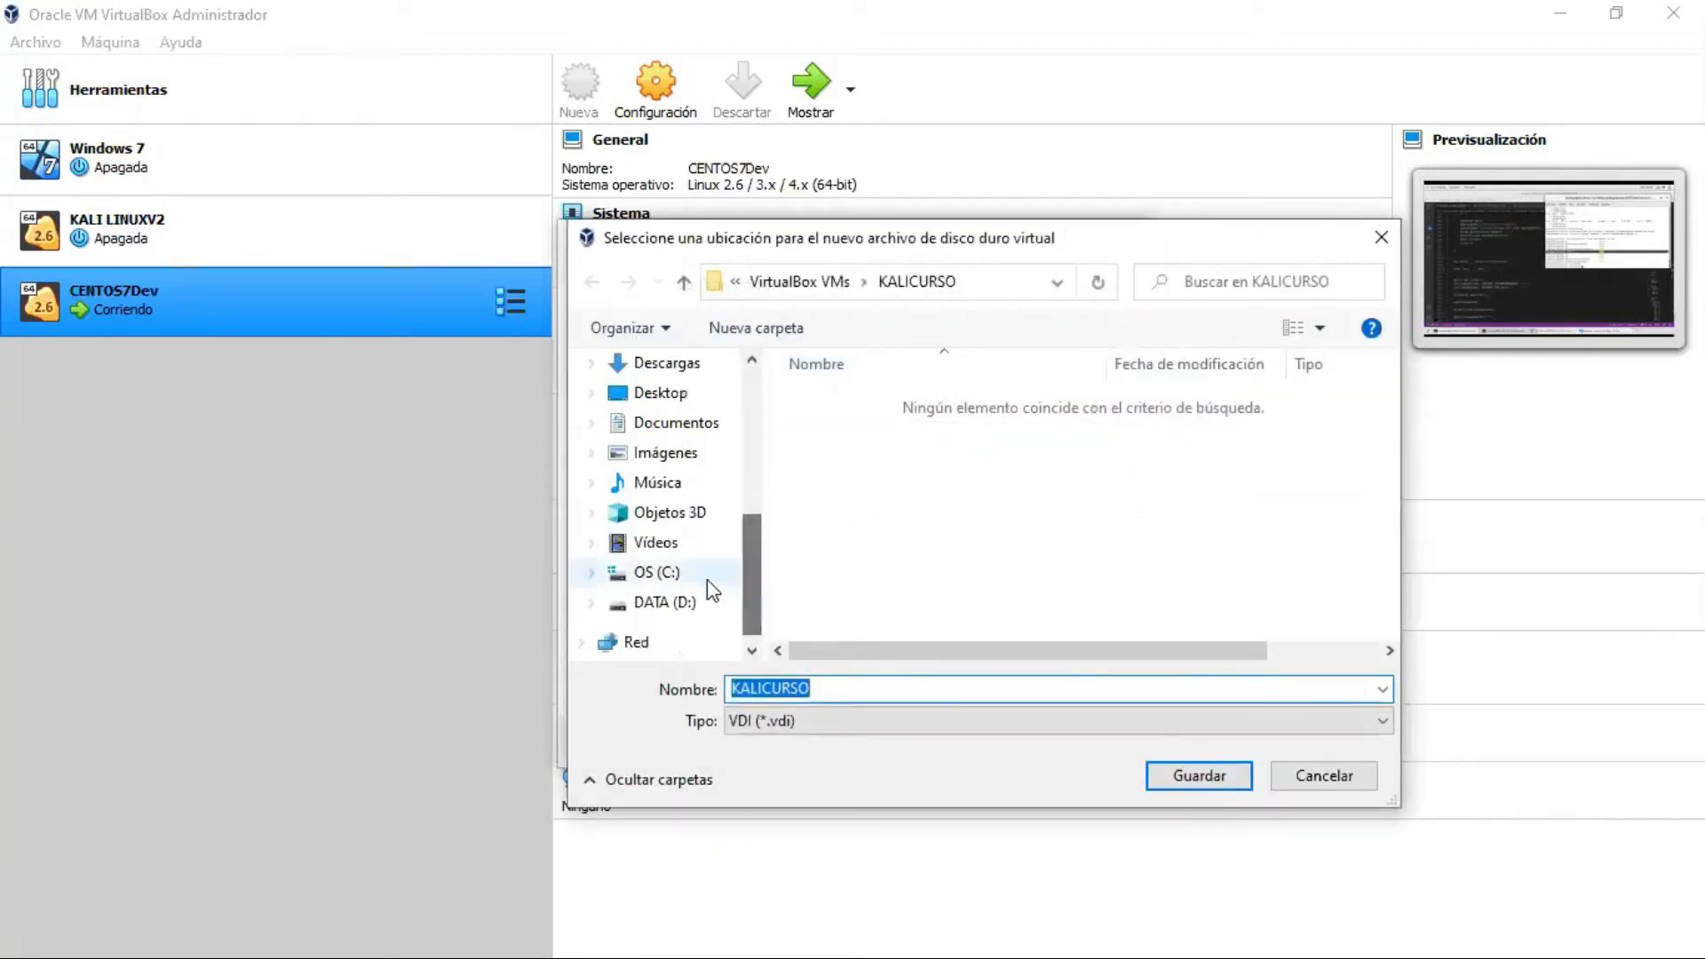
click(675, 602)
scroll(980, 533, down, 2)
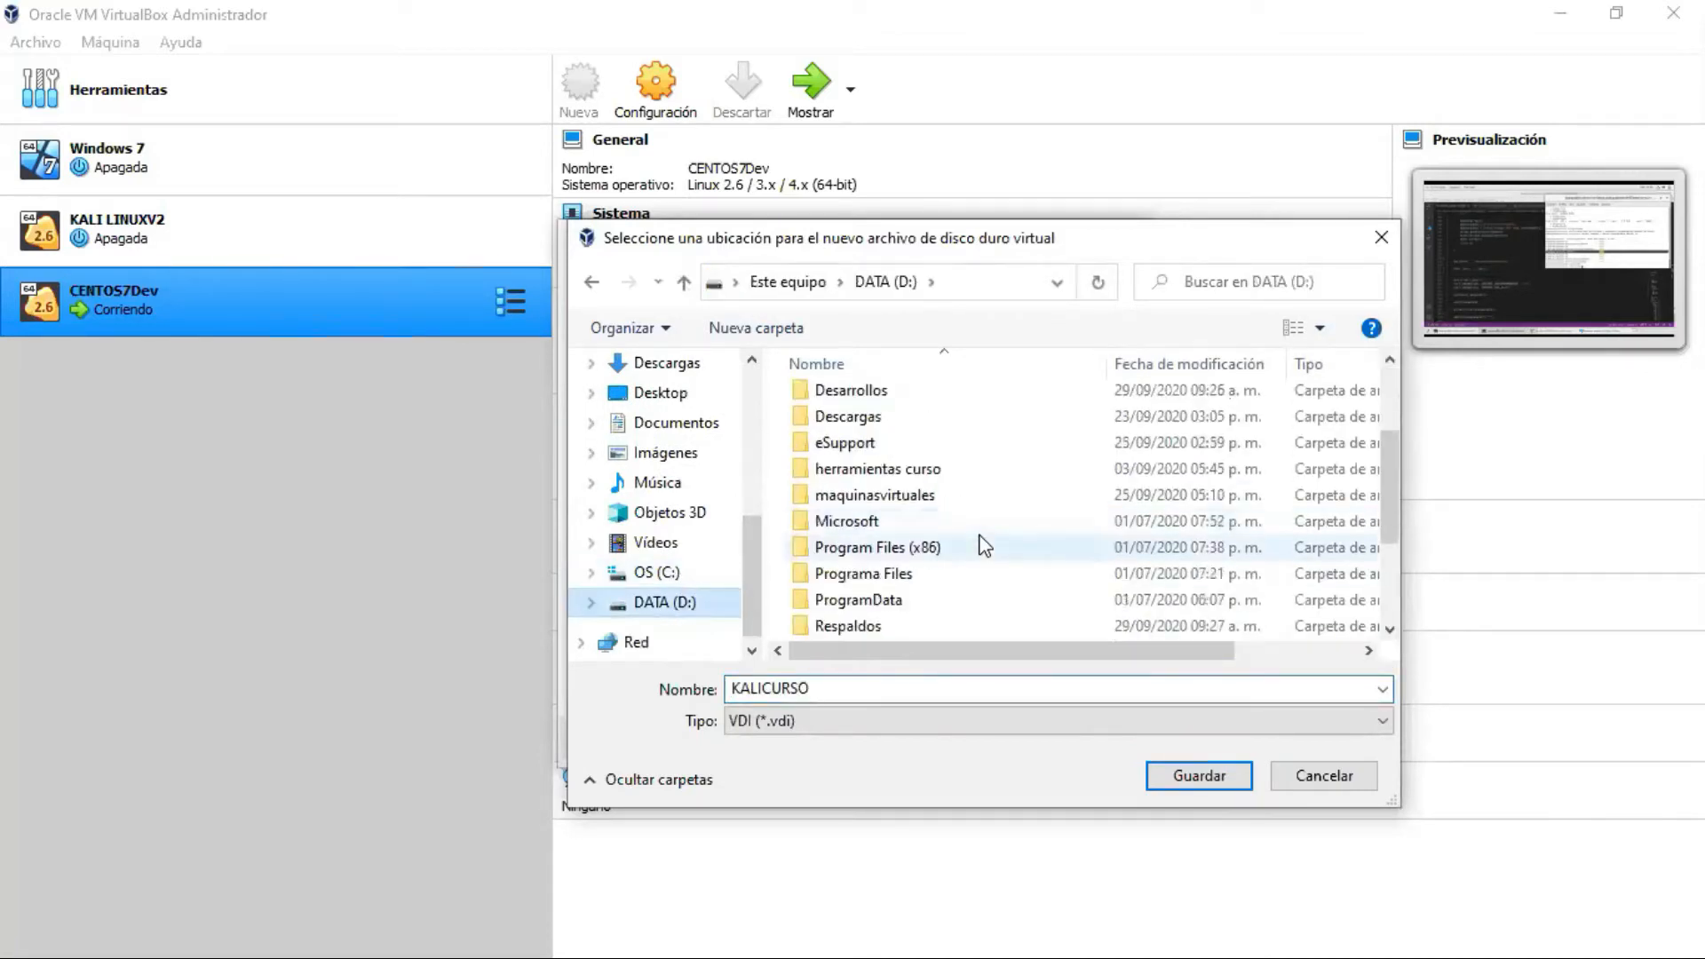
scroll(969, 550, down, 2)
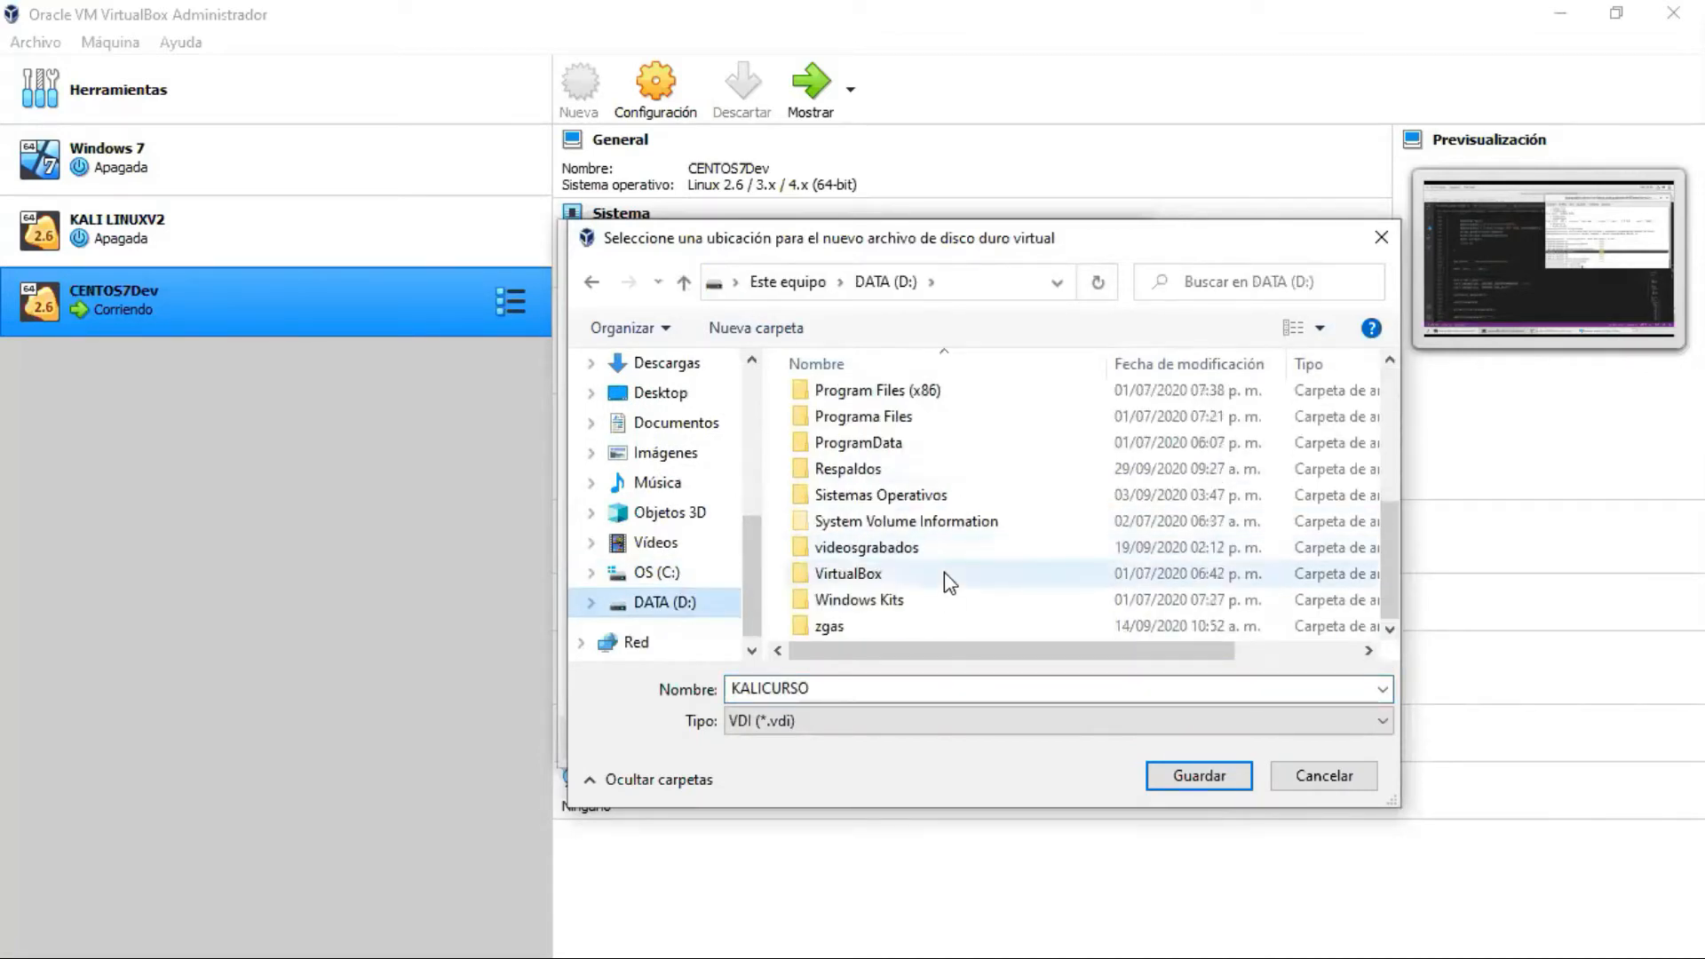
double_click(894, 575)
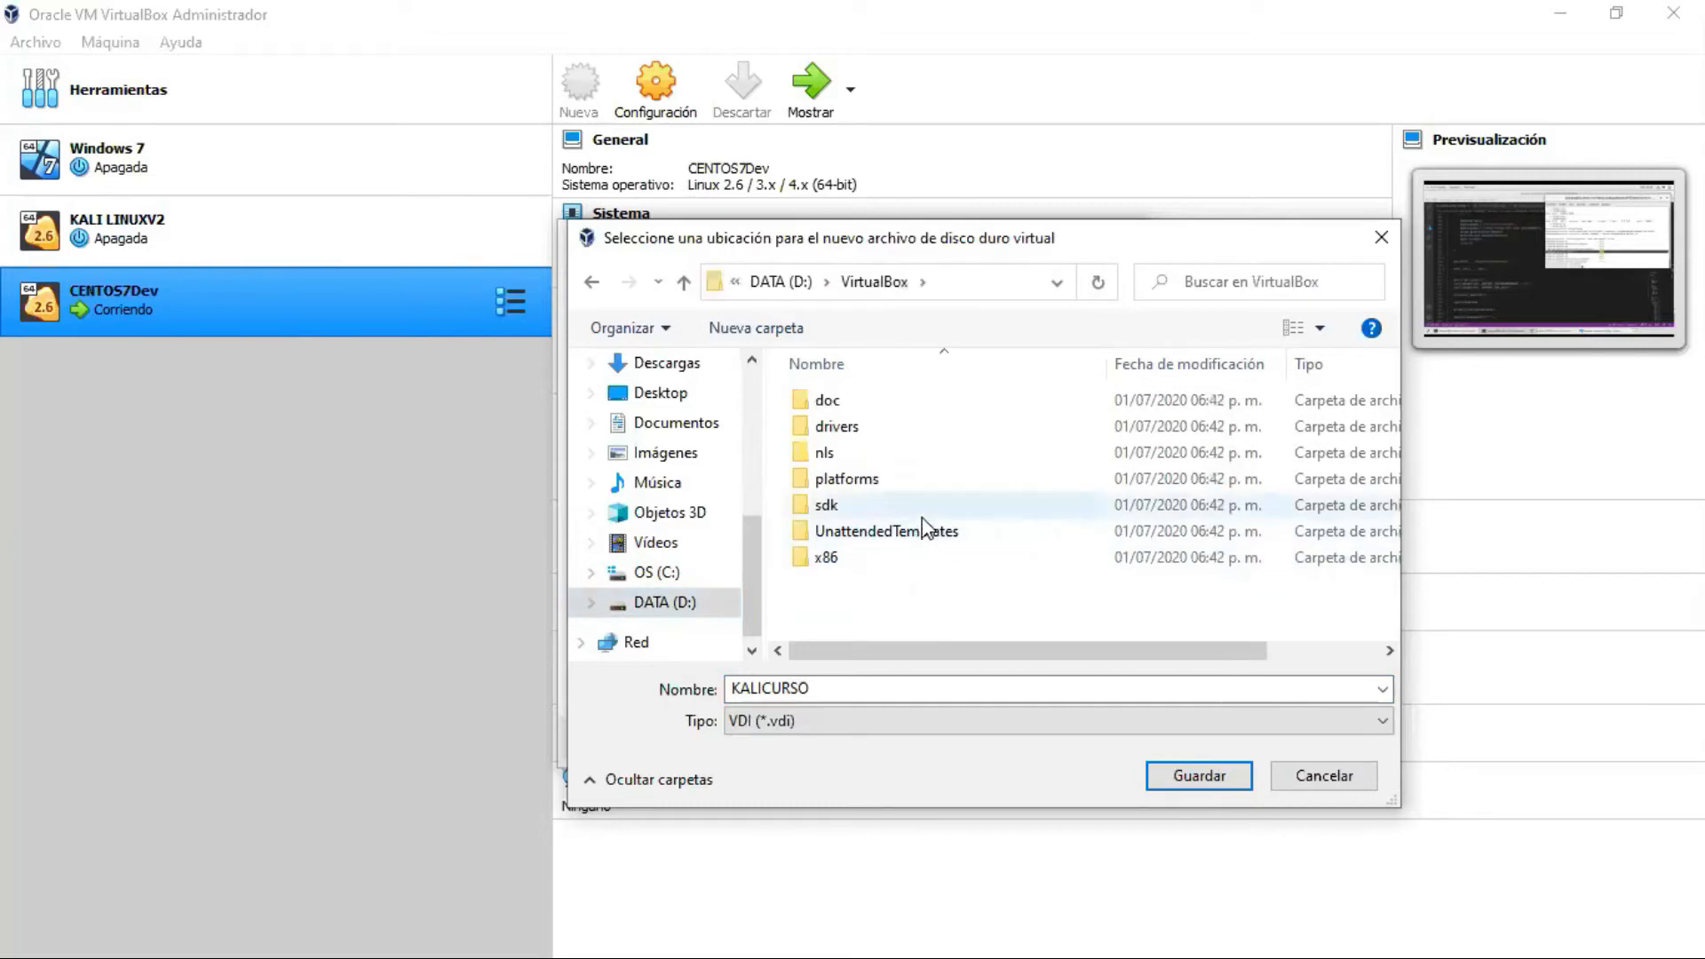
click(591, 281)
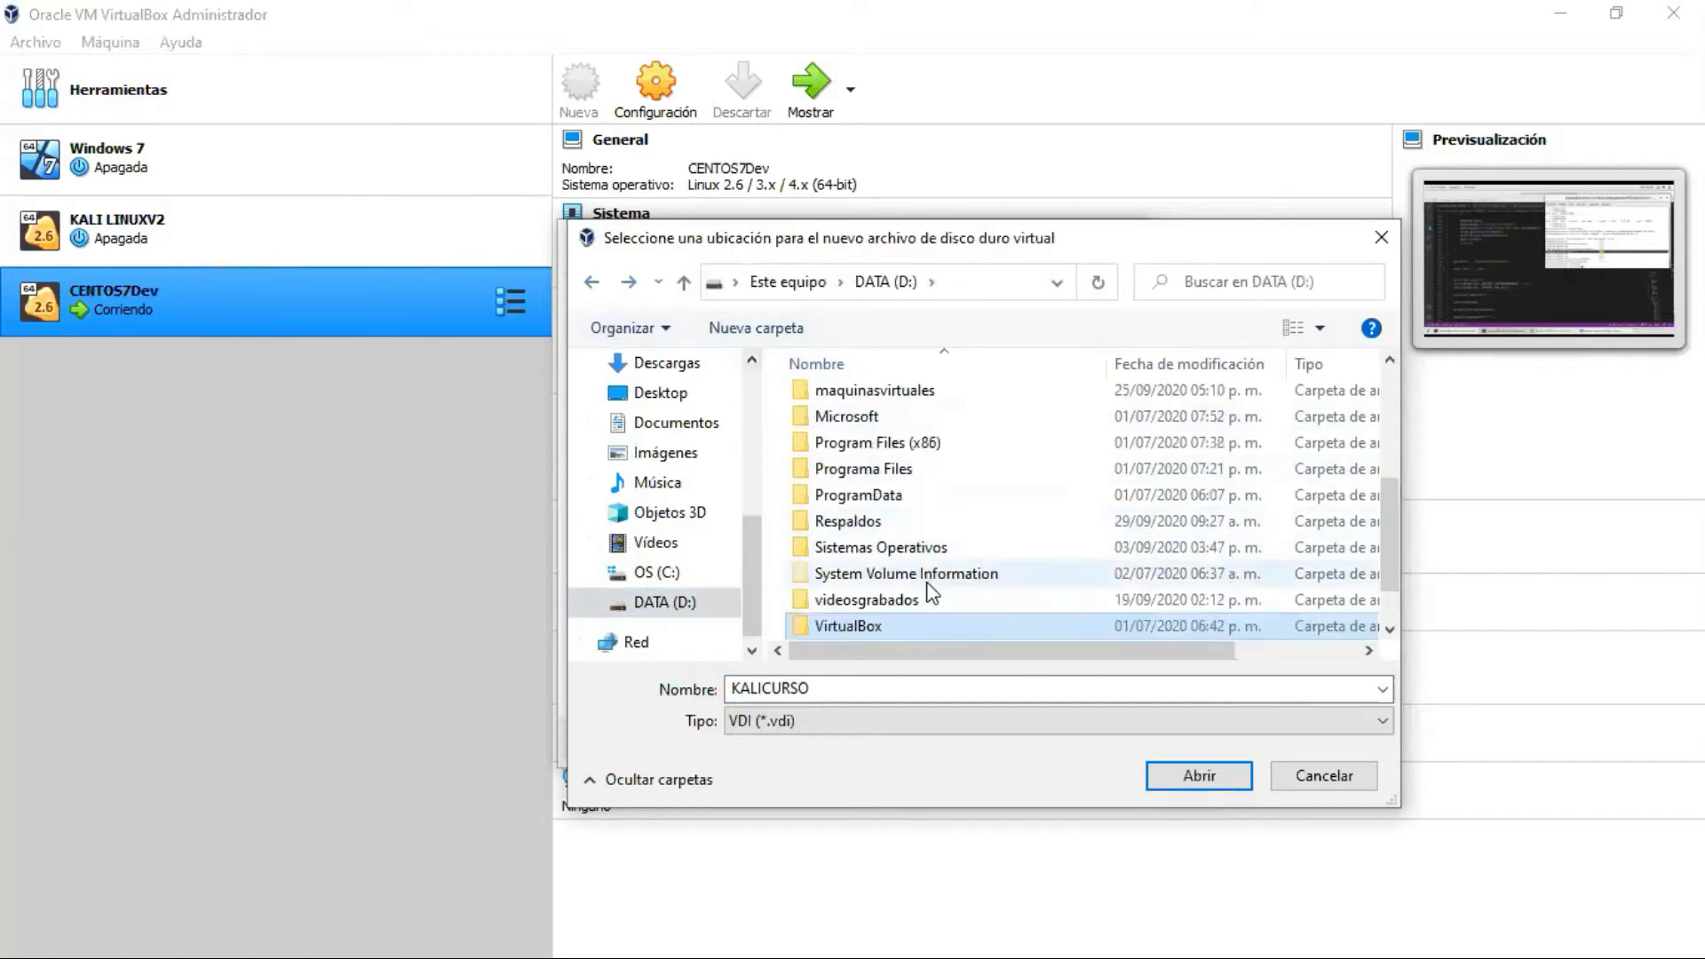
scroll(919, 573, down, 1)
scroll(920, 569, up, 2)
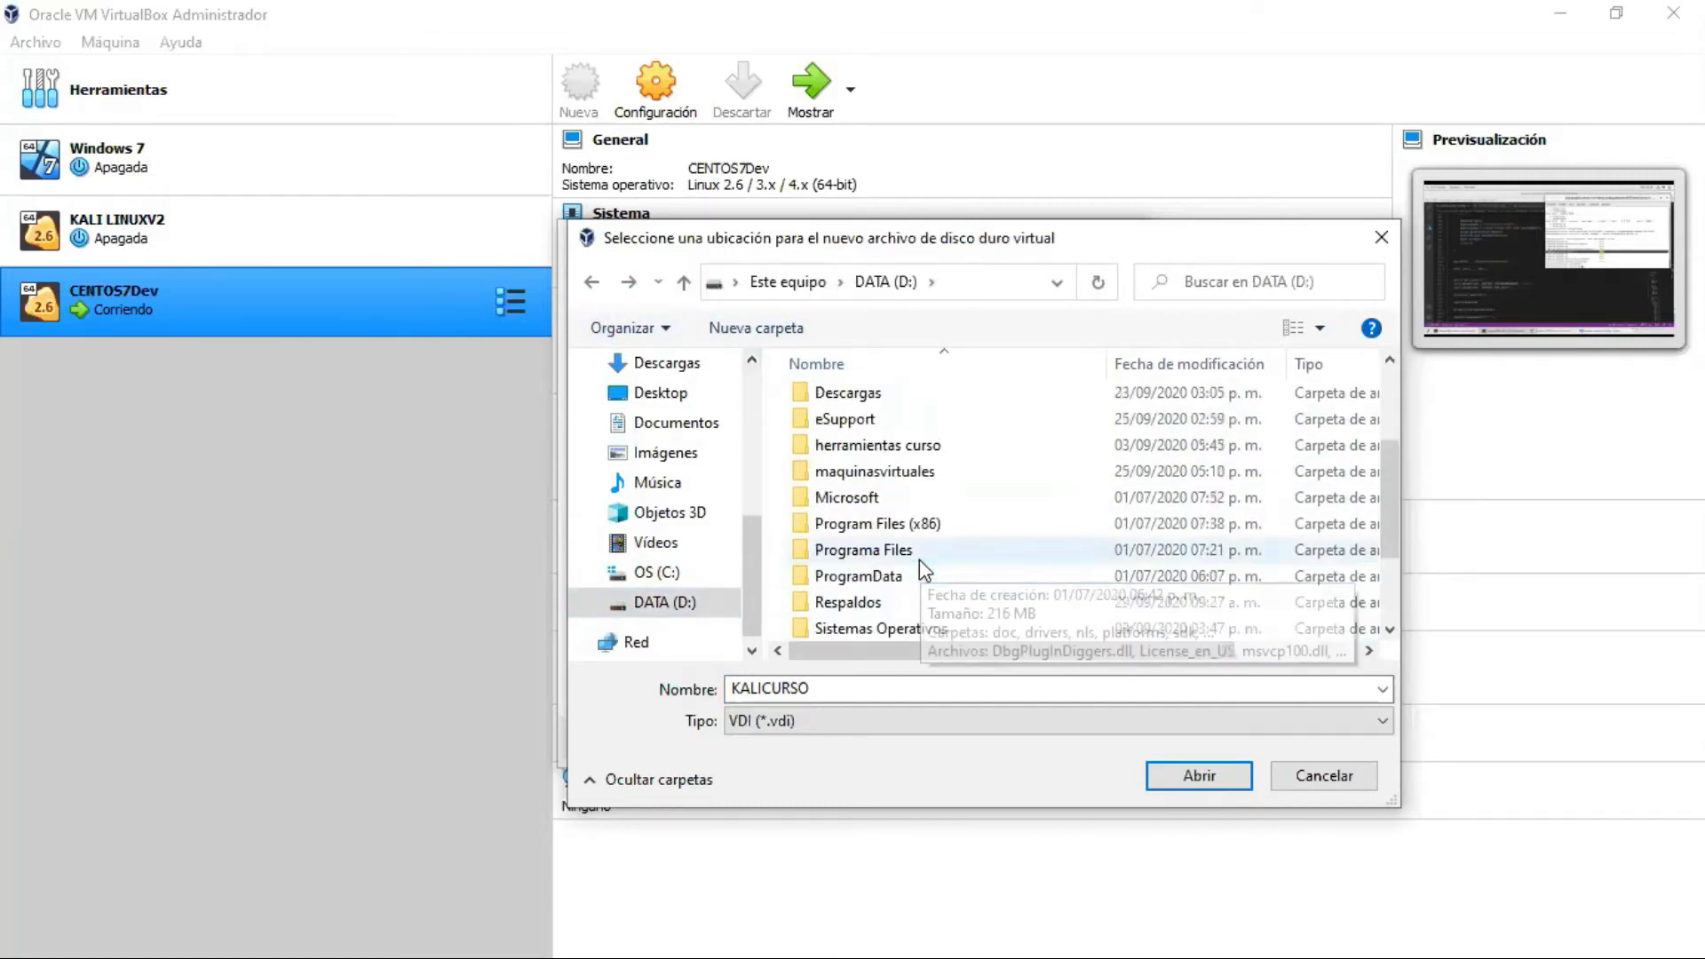
double_click(880, 466)
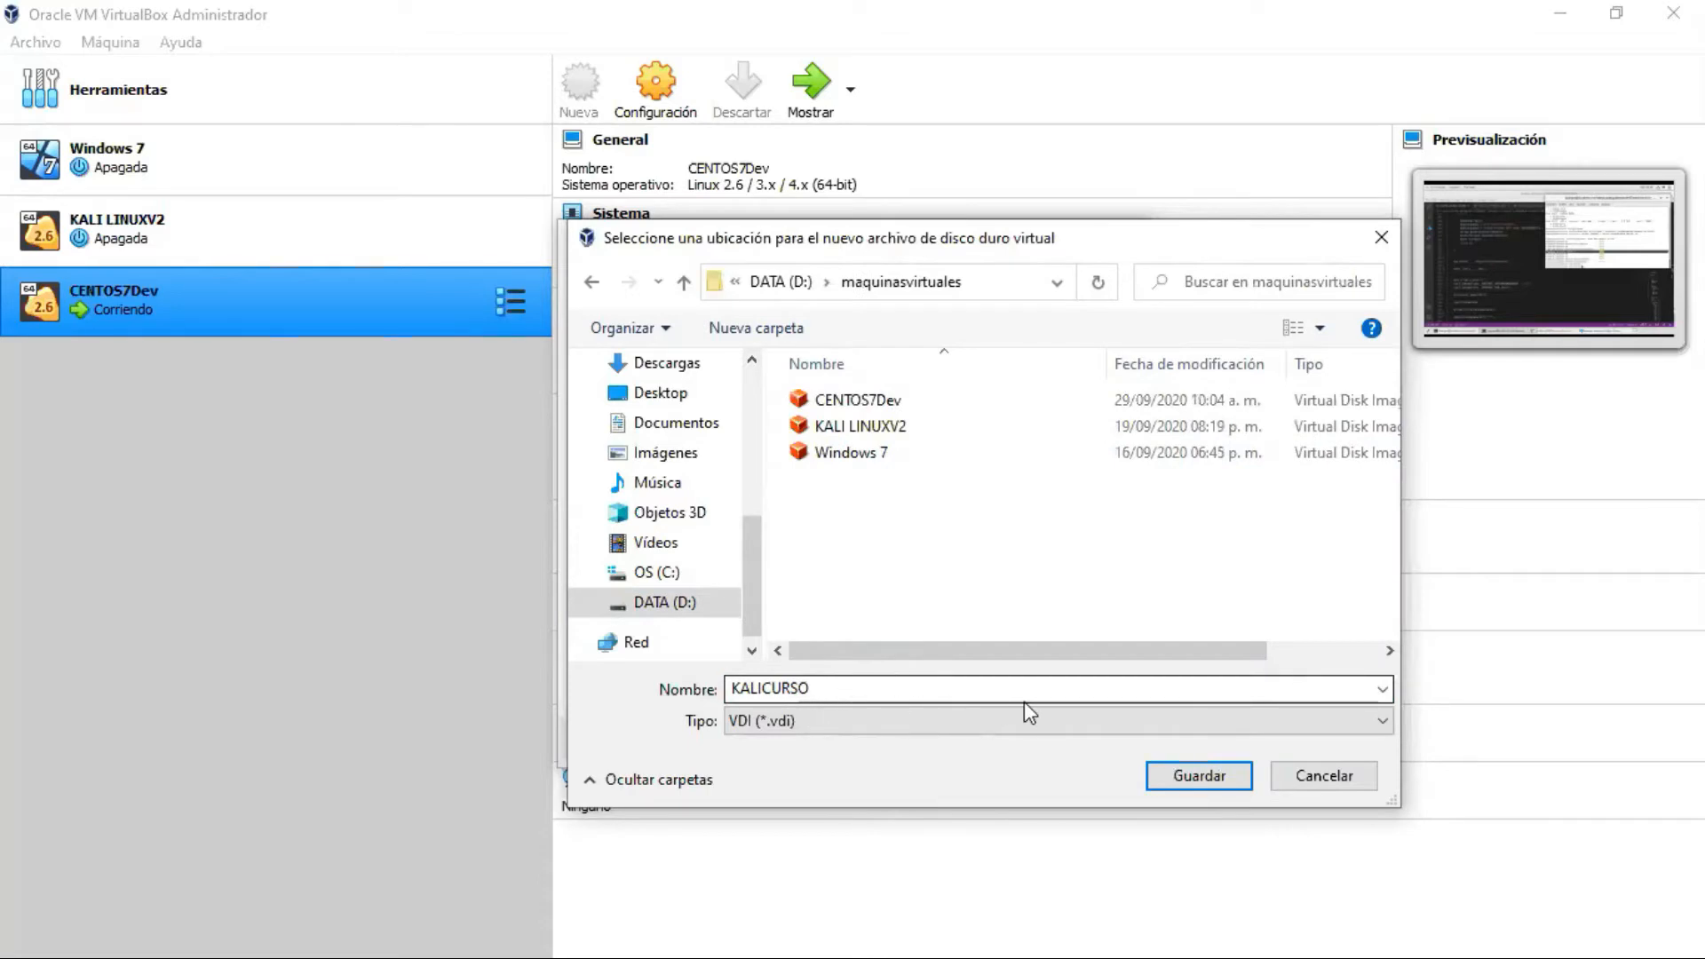
click(1171, 776)
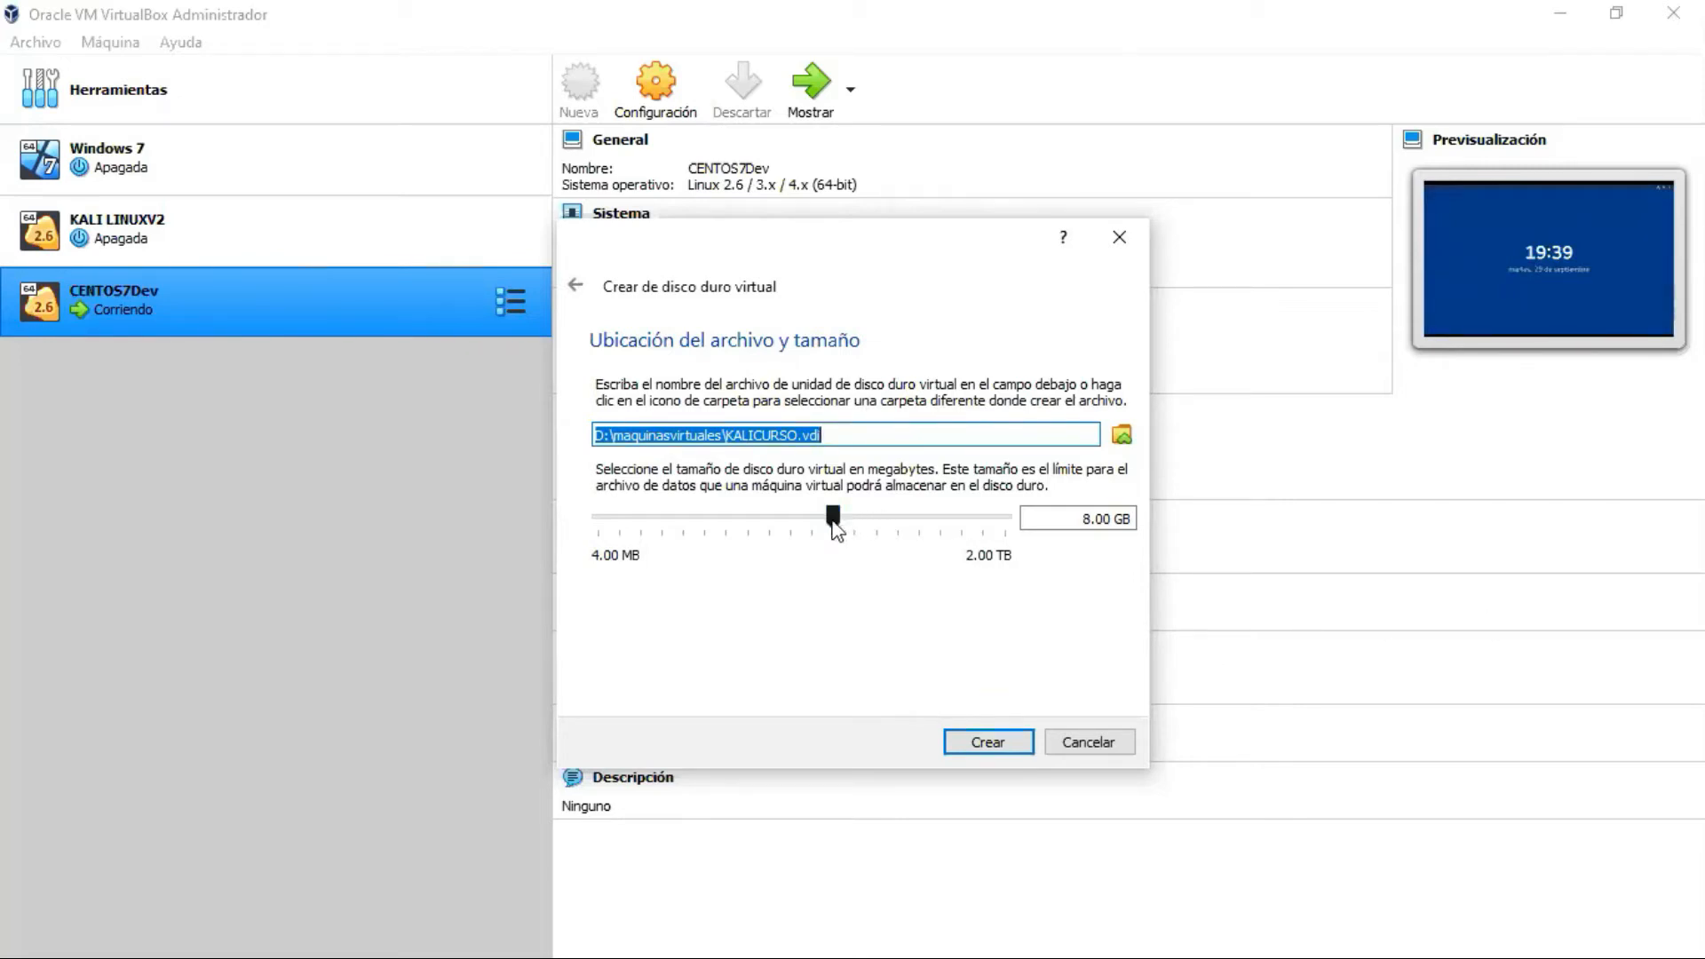
Step: Set the virtual disk size to 20.76 GB and create it
mouse_move(834, 516)
mouse_down()
mouse_move(943, 529)
mouse_move(824, 536)
mouse_move(865, 546)
mouse_move(865, 526)
mouse_up()
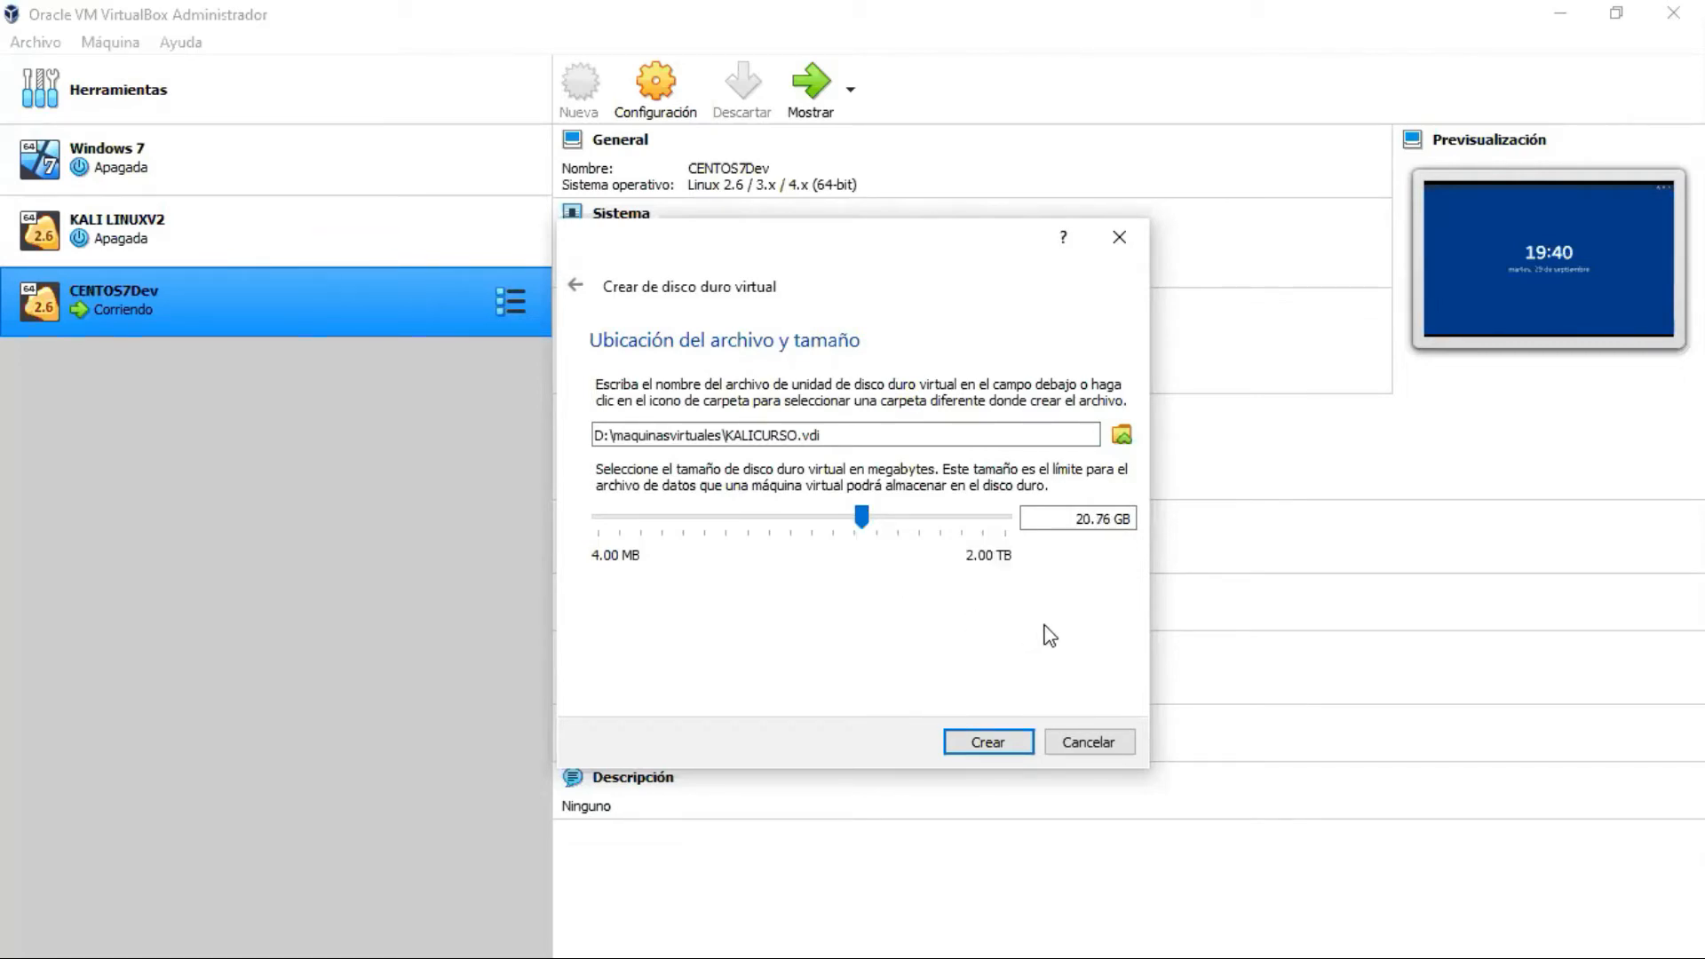
click(976, 753)
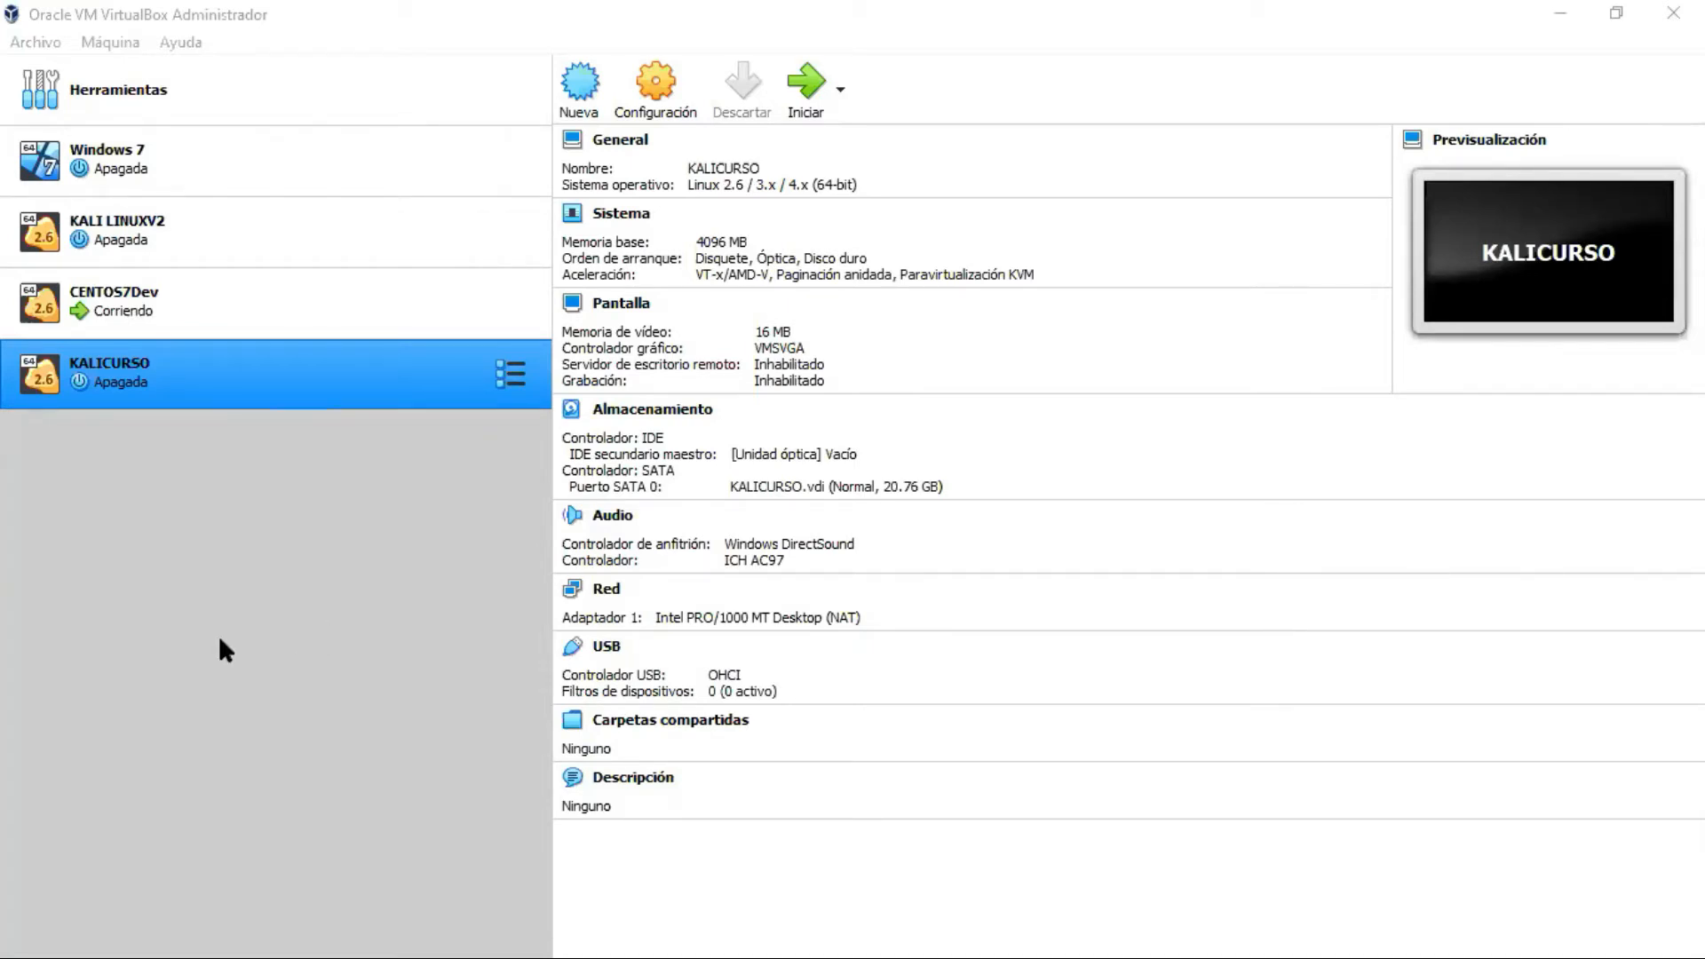
Step: Launch the KALICURSO machine from the VirtualBox Manager list
click(316, 650)
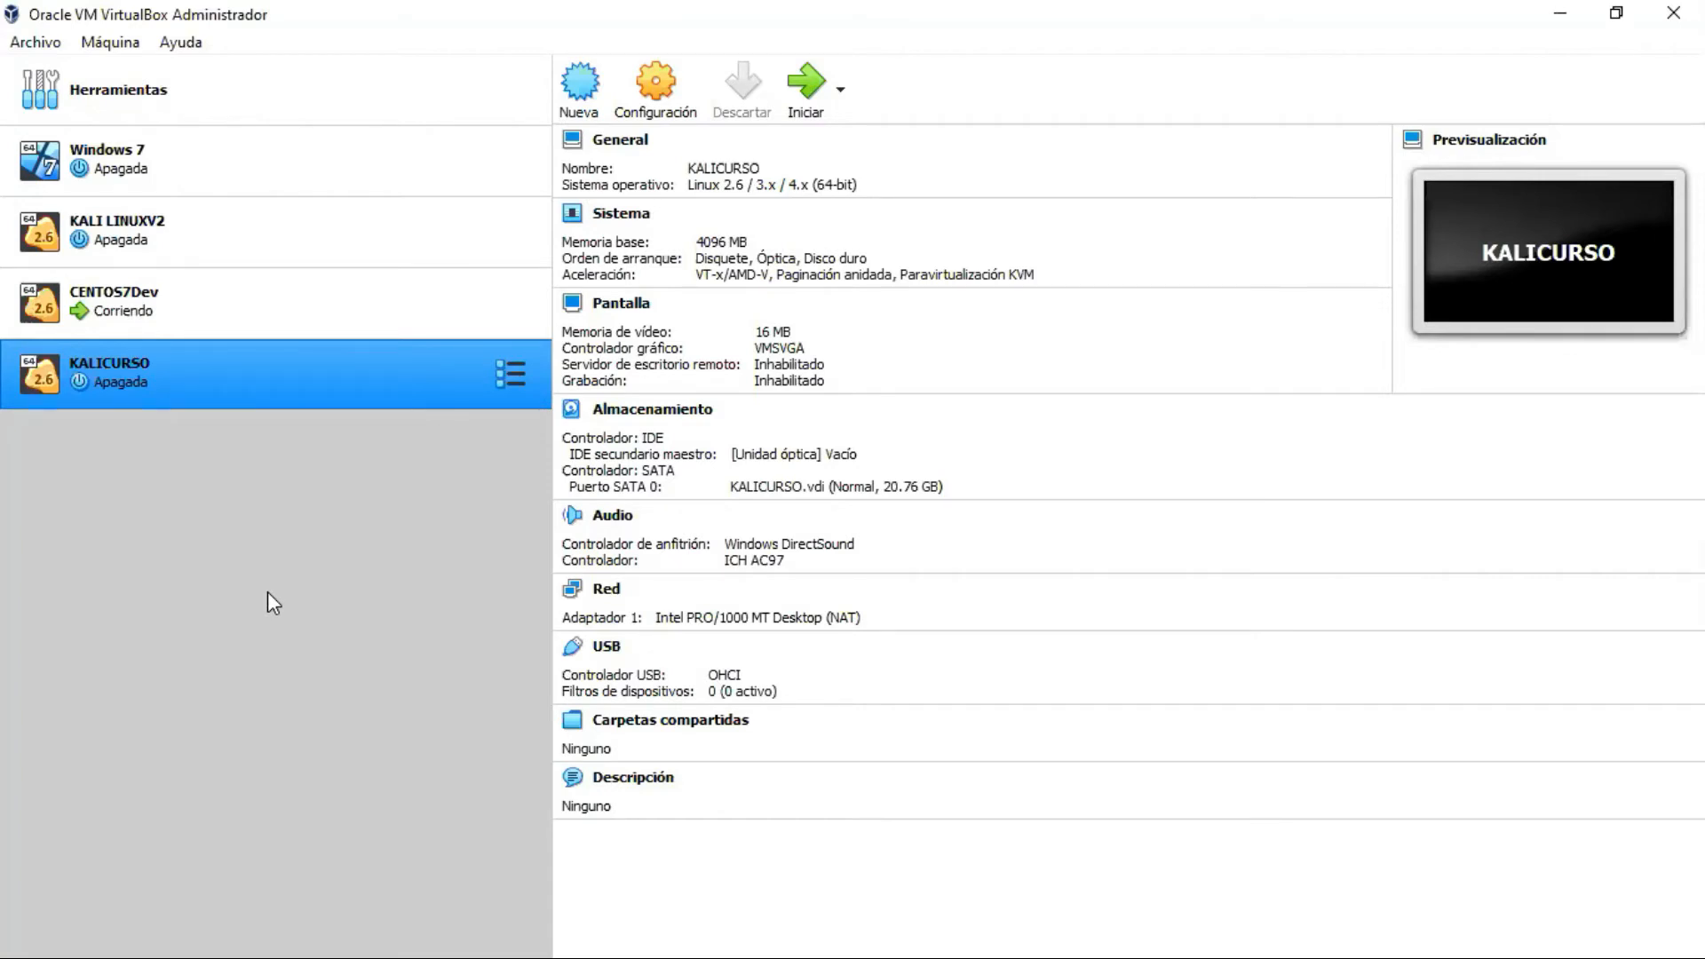
double_click(204, 372)
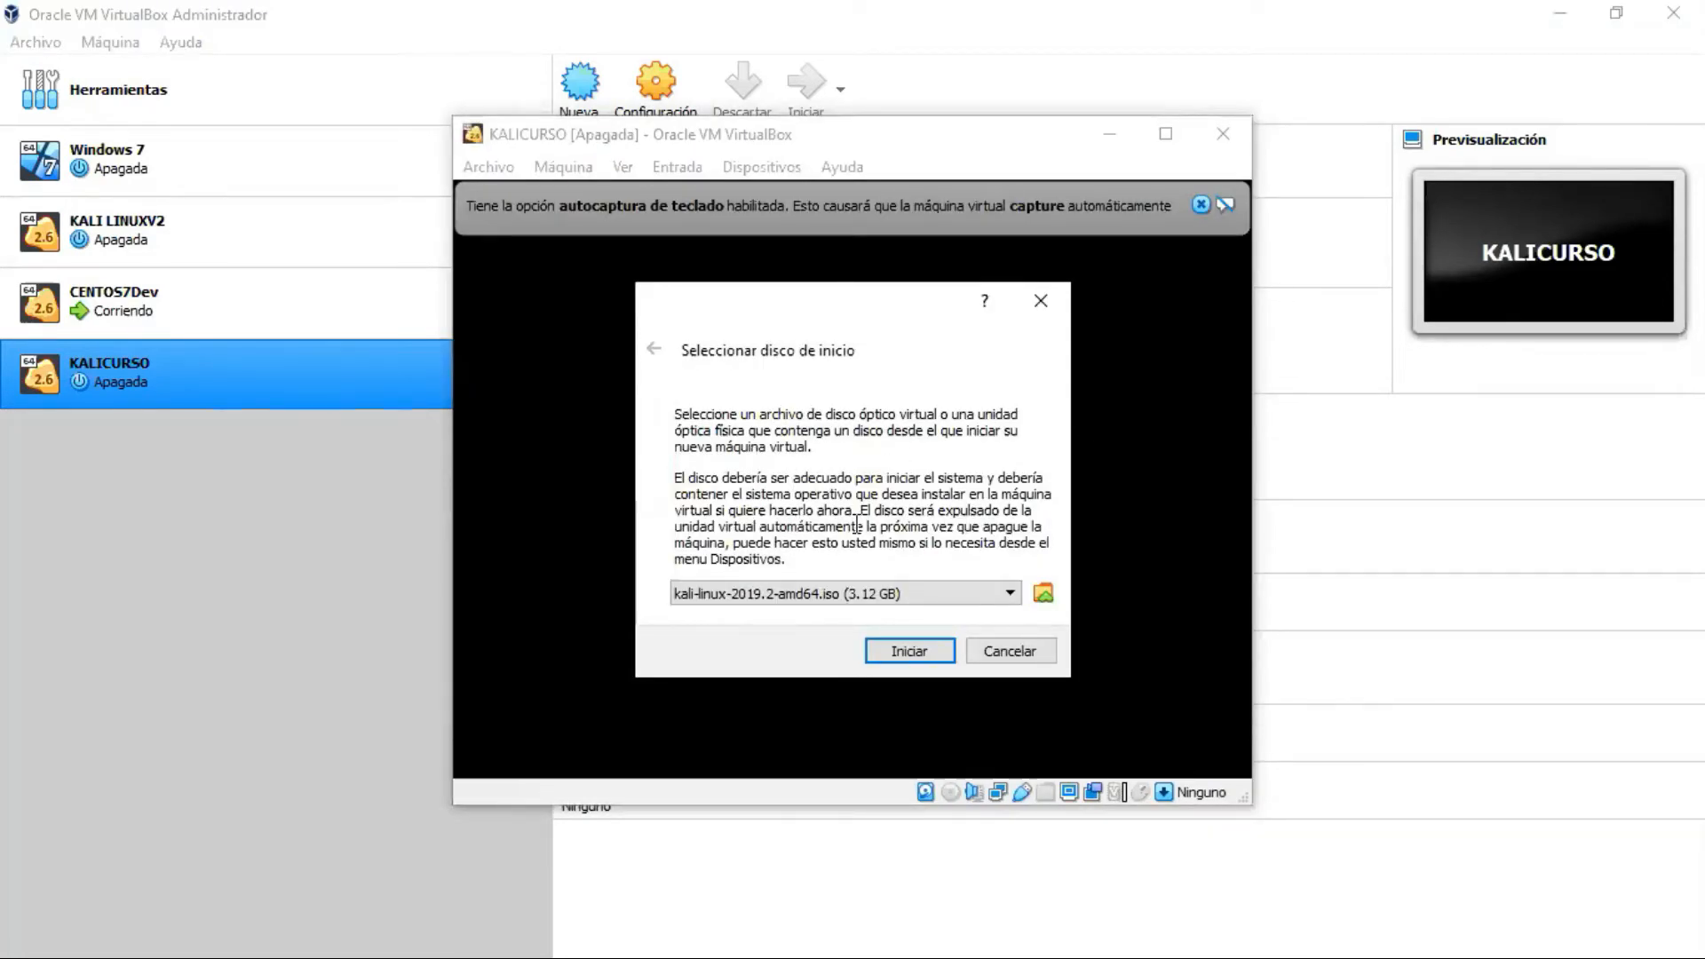
Step: Open the optical disk selector from the start-up disk dialog
click(1037, 597)
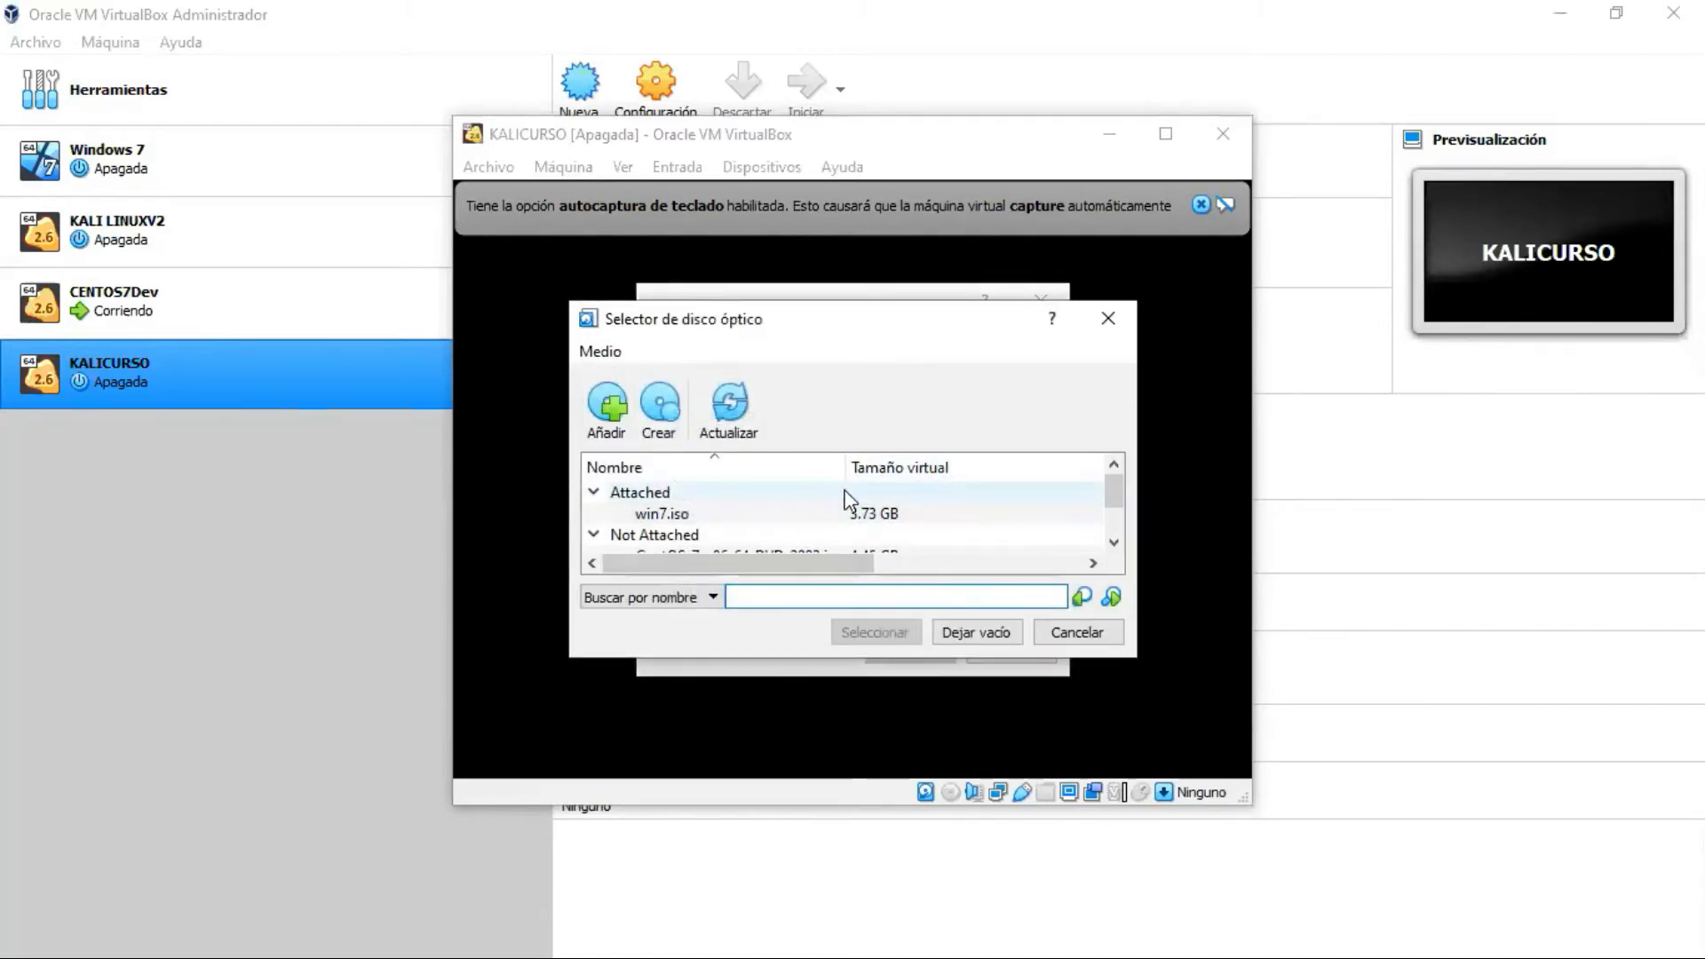
Step: Review the ISO images listed in Selector de disco óptico, then begin adding a new disc image with Añadir
scroll(992, 533, down, 1)
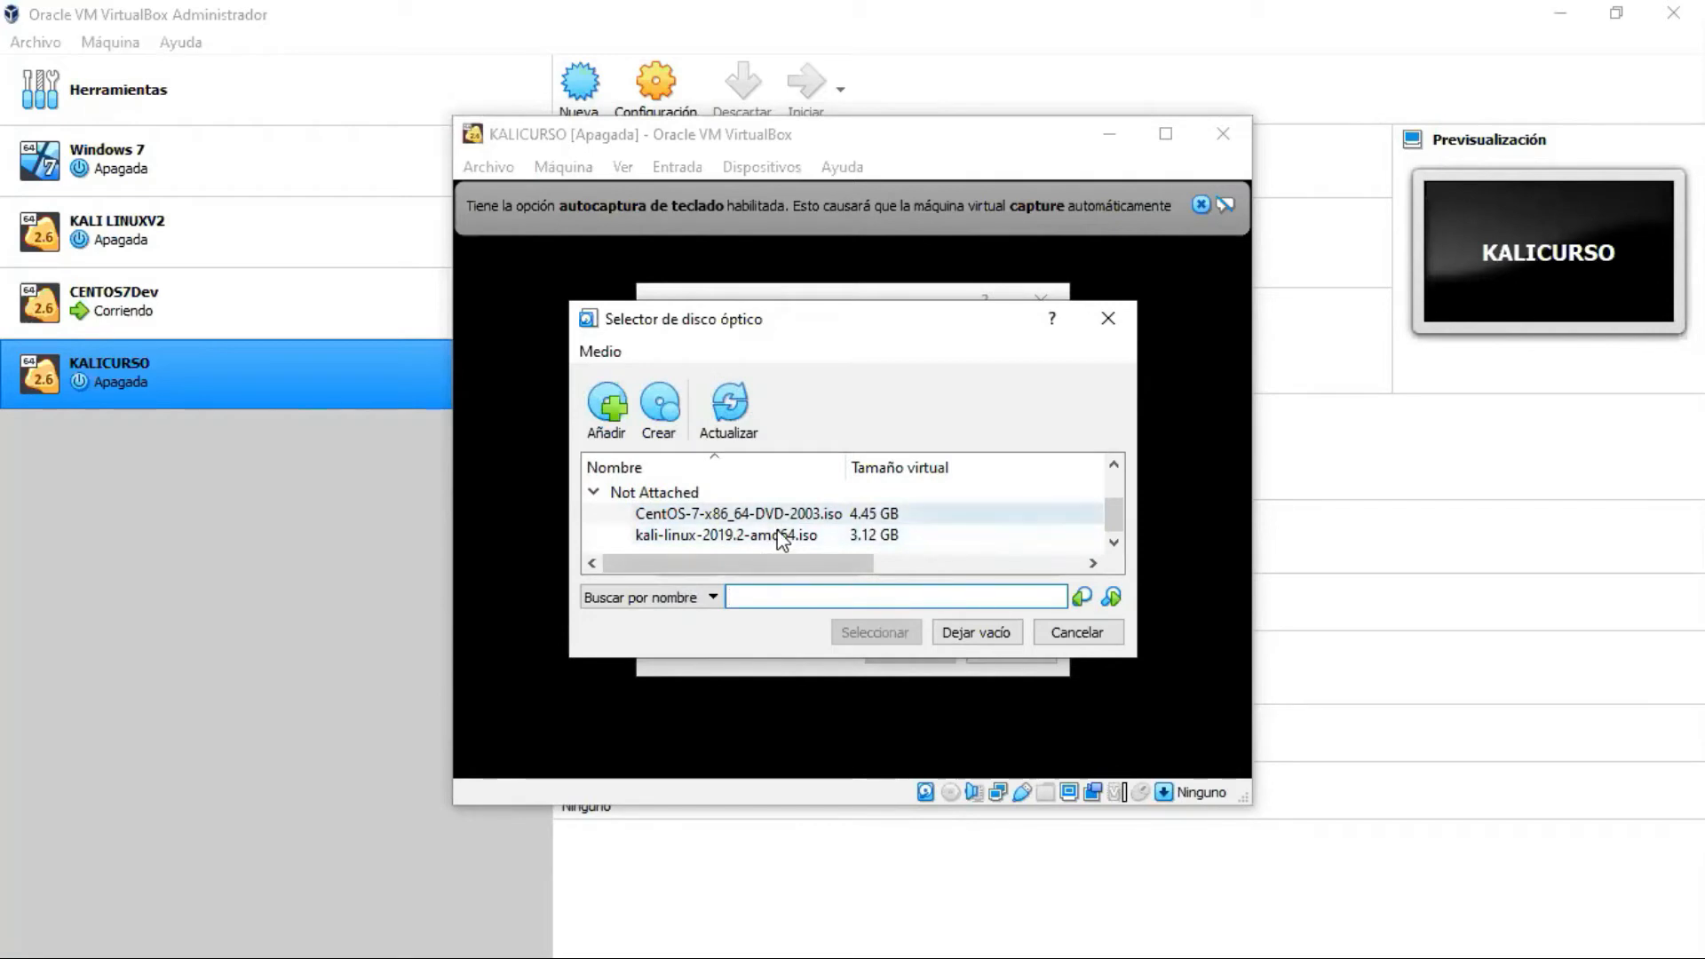
scroll(799, 524, up, 1)
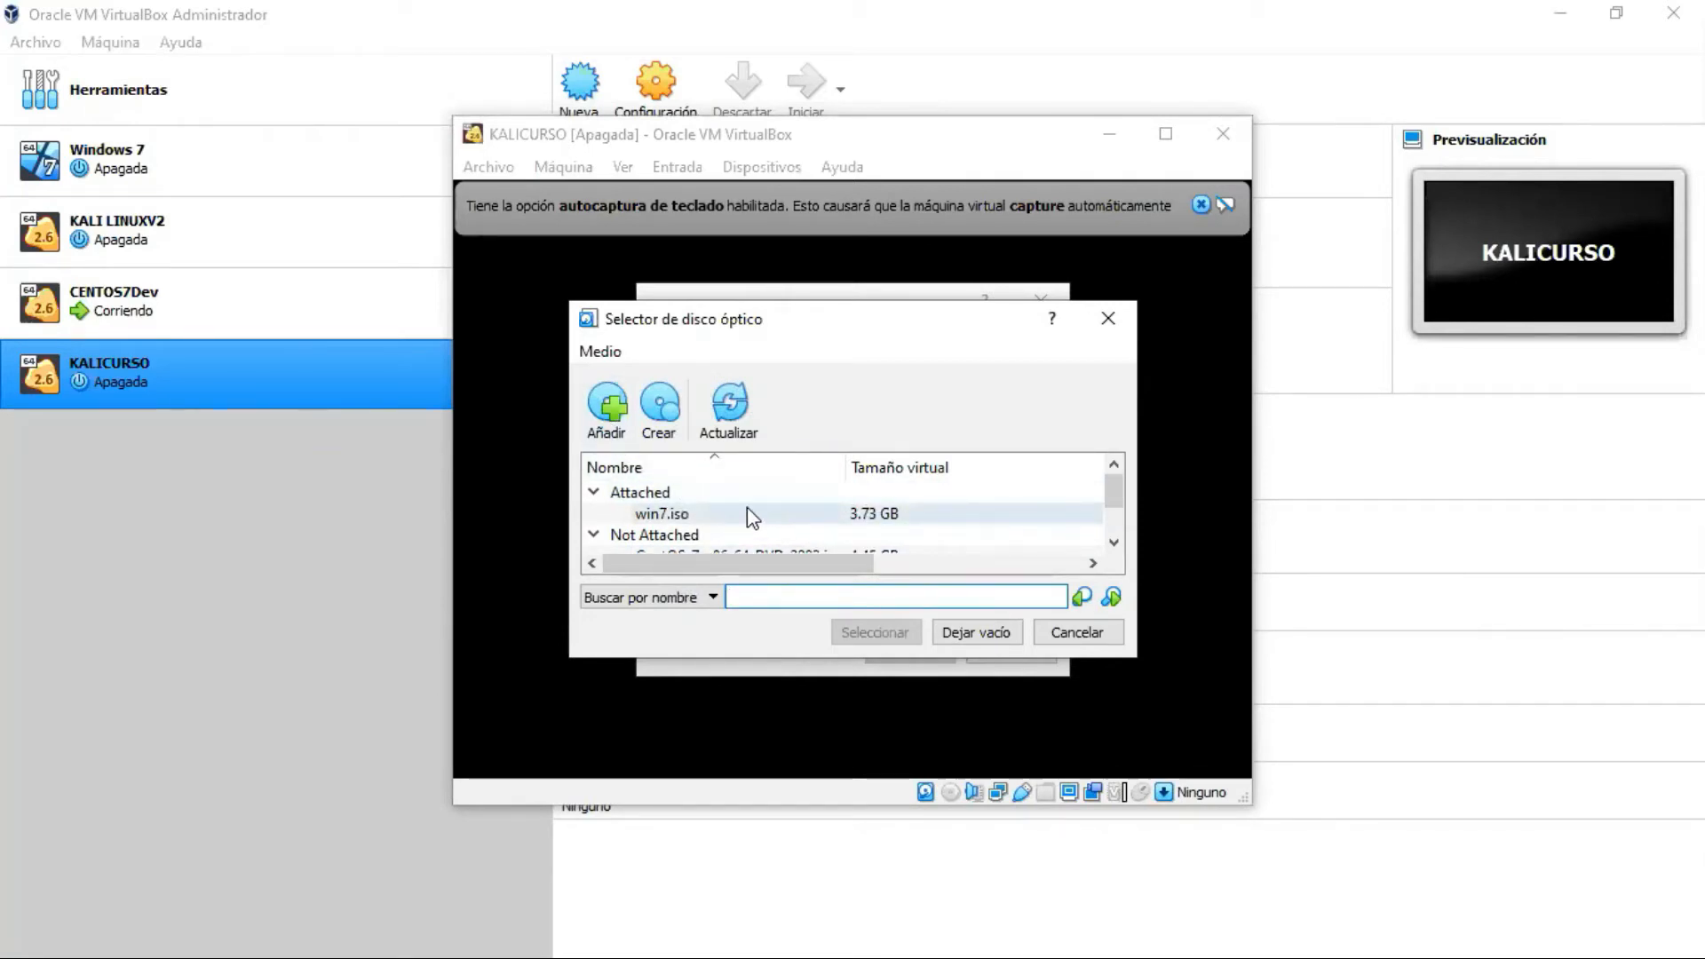
scroll(746, 515, down, 1)
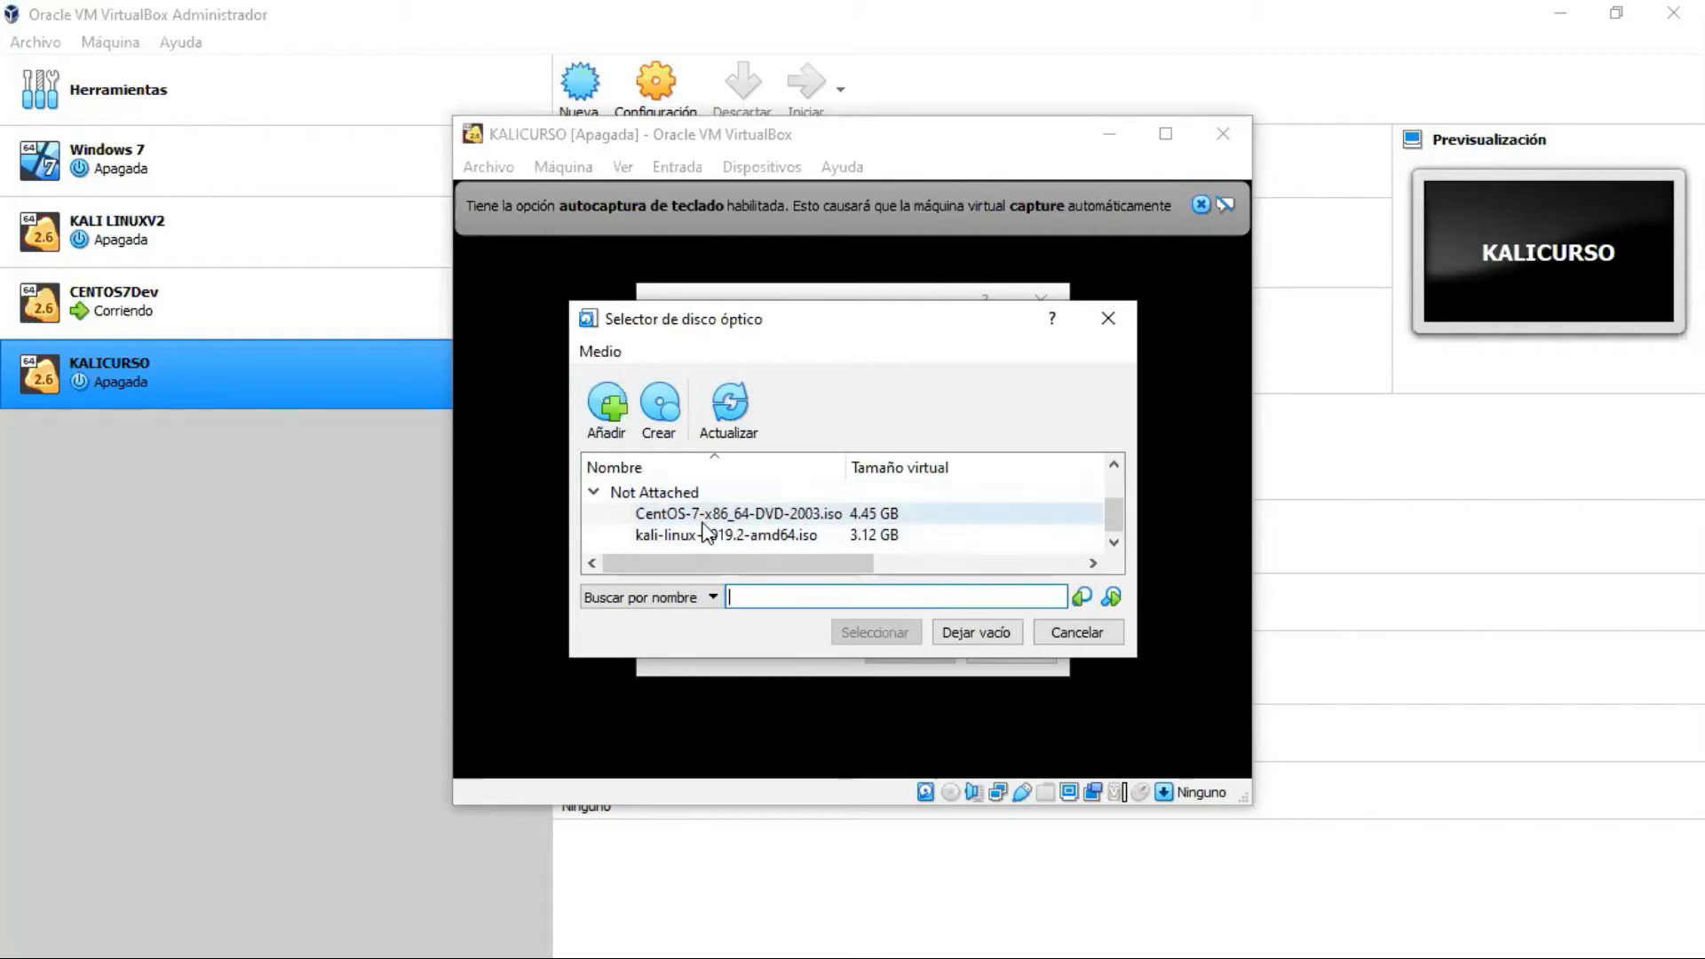
scroll(755, 516, up, 1)
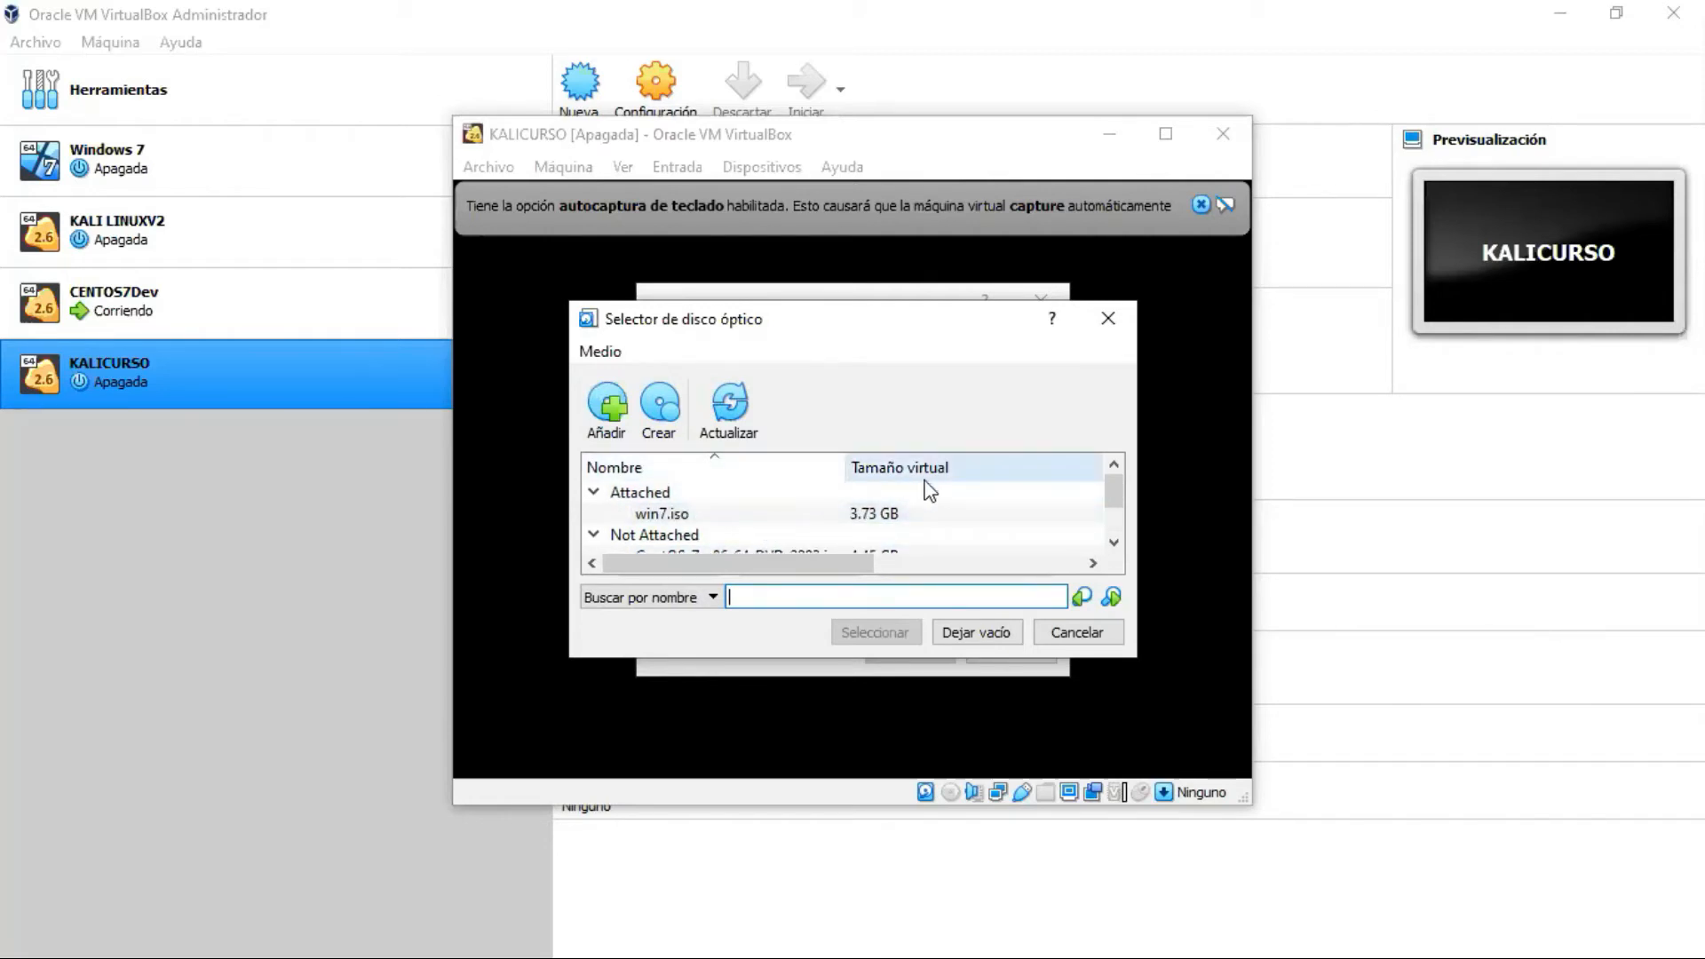
click(607, 397)
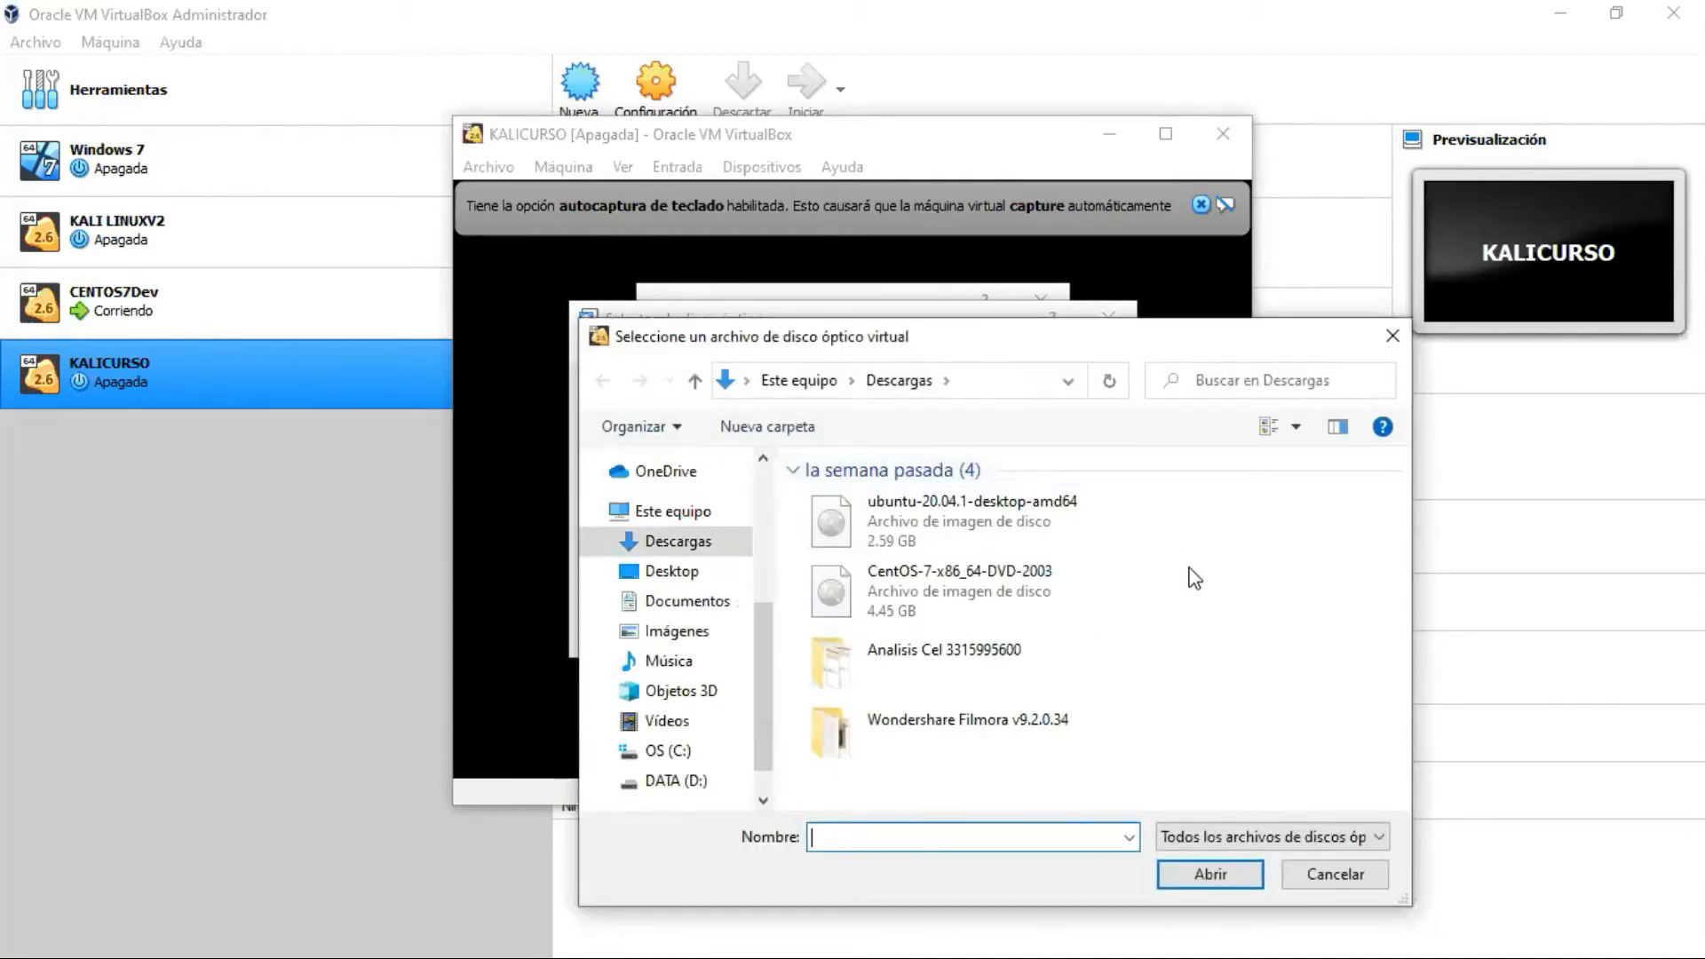
Step: Open kali-linux-2020.2-installer-amd64 from DATA (D:) > herramientas curso > sistema operativo
click(664, 783)
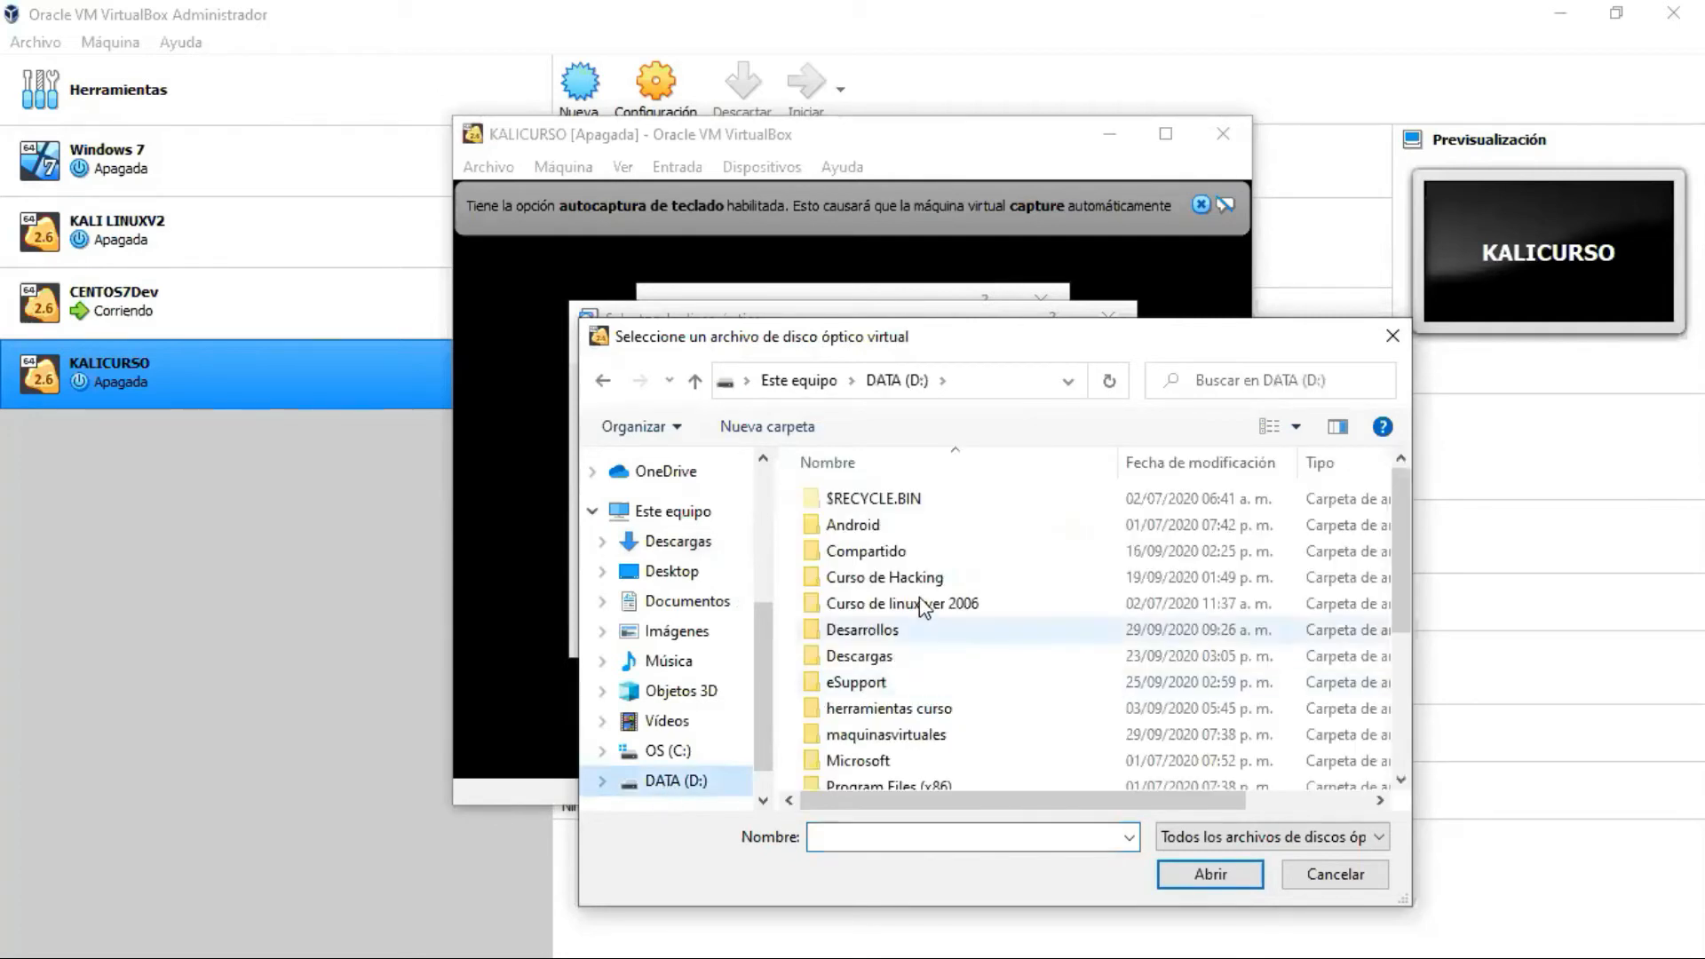
double_click(942, 576)
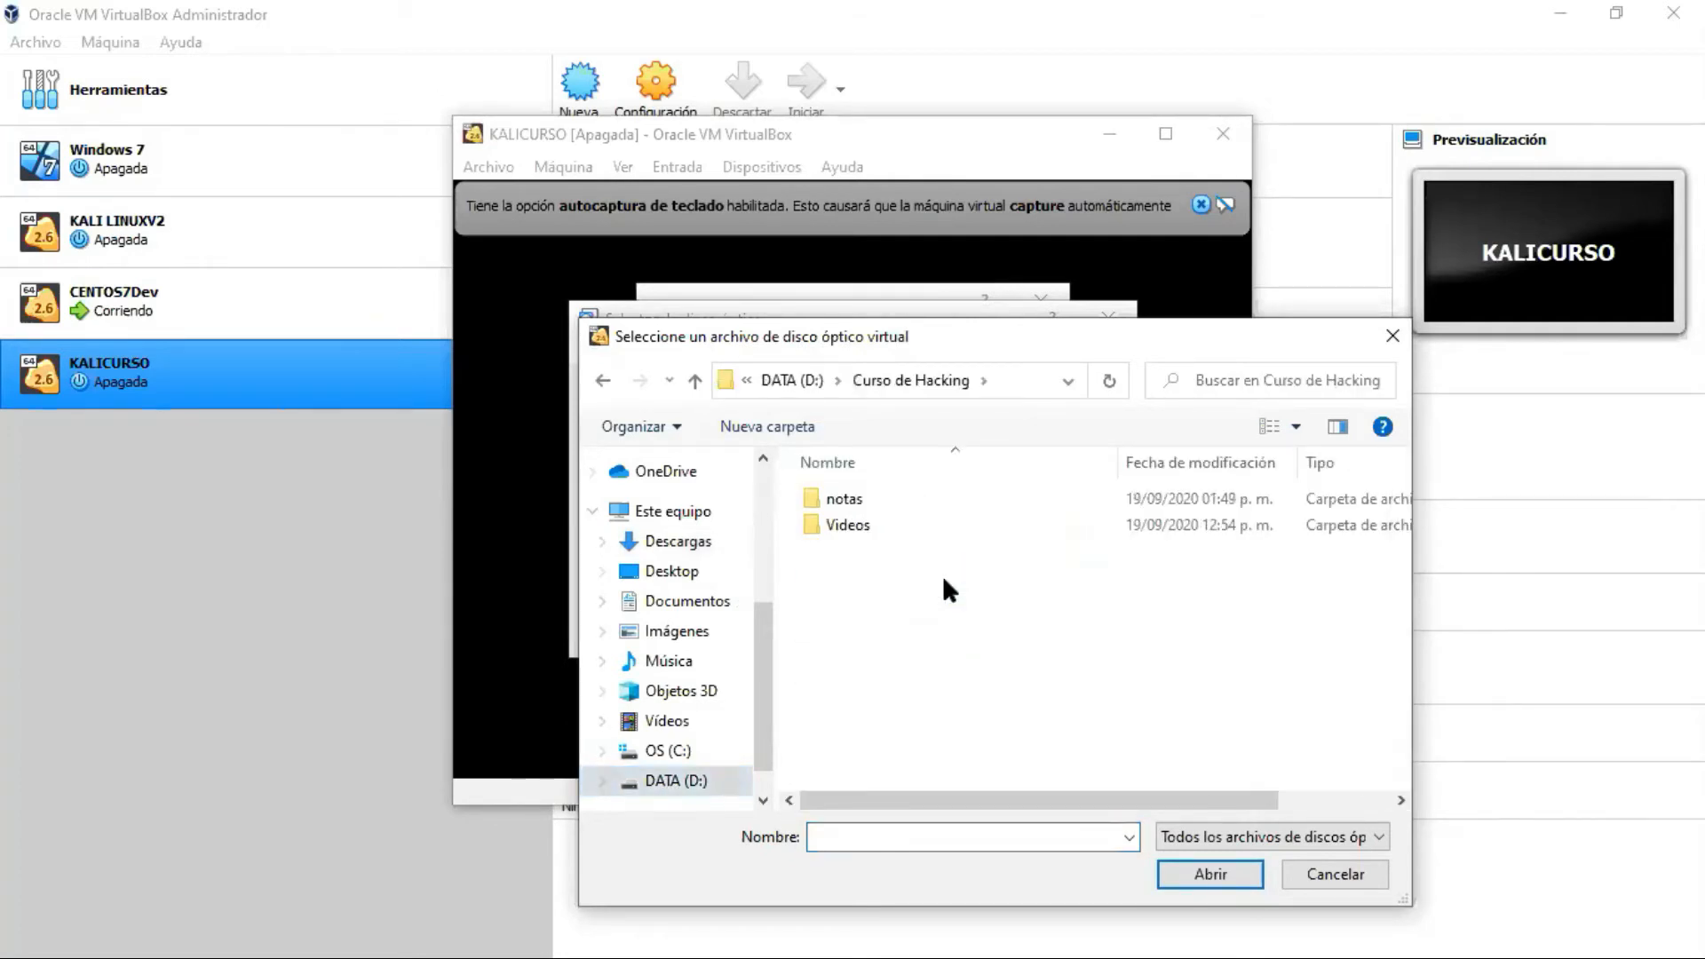
click(603, 380)
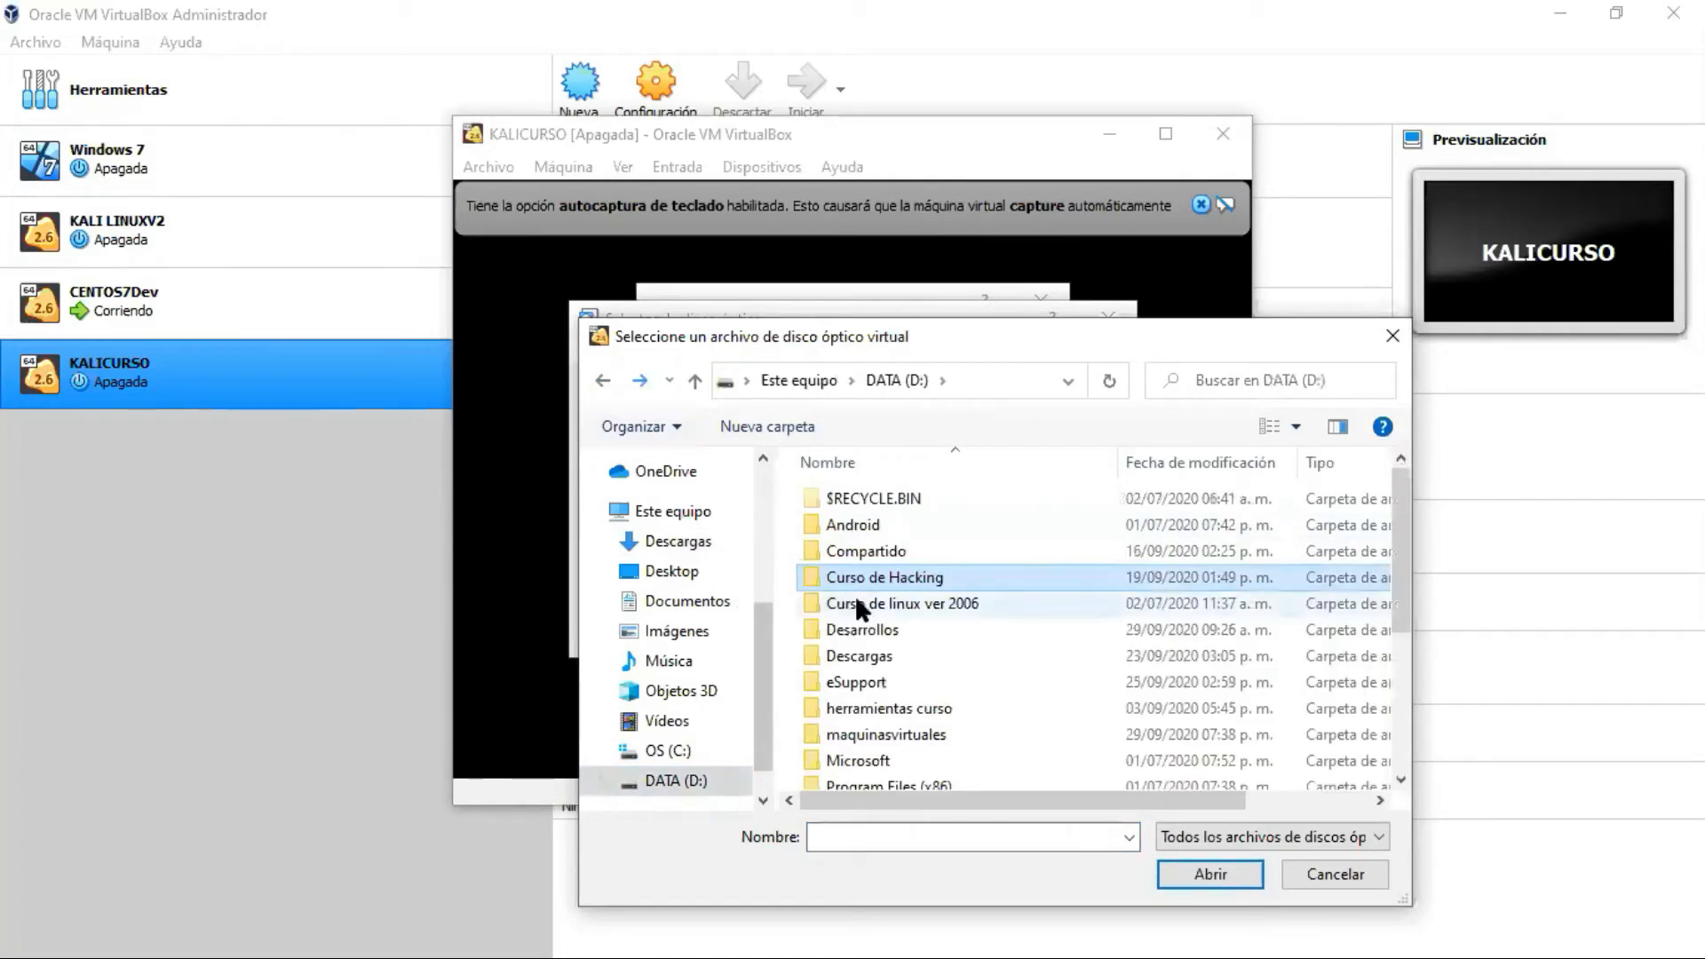
scroll(854, 594, down, 1)
double_click(912, 655)
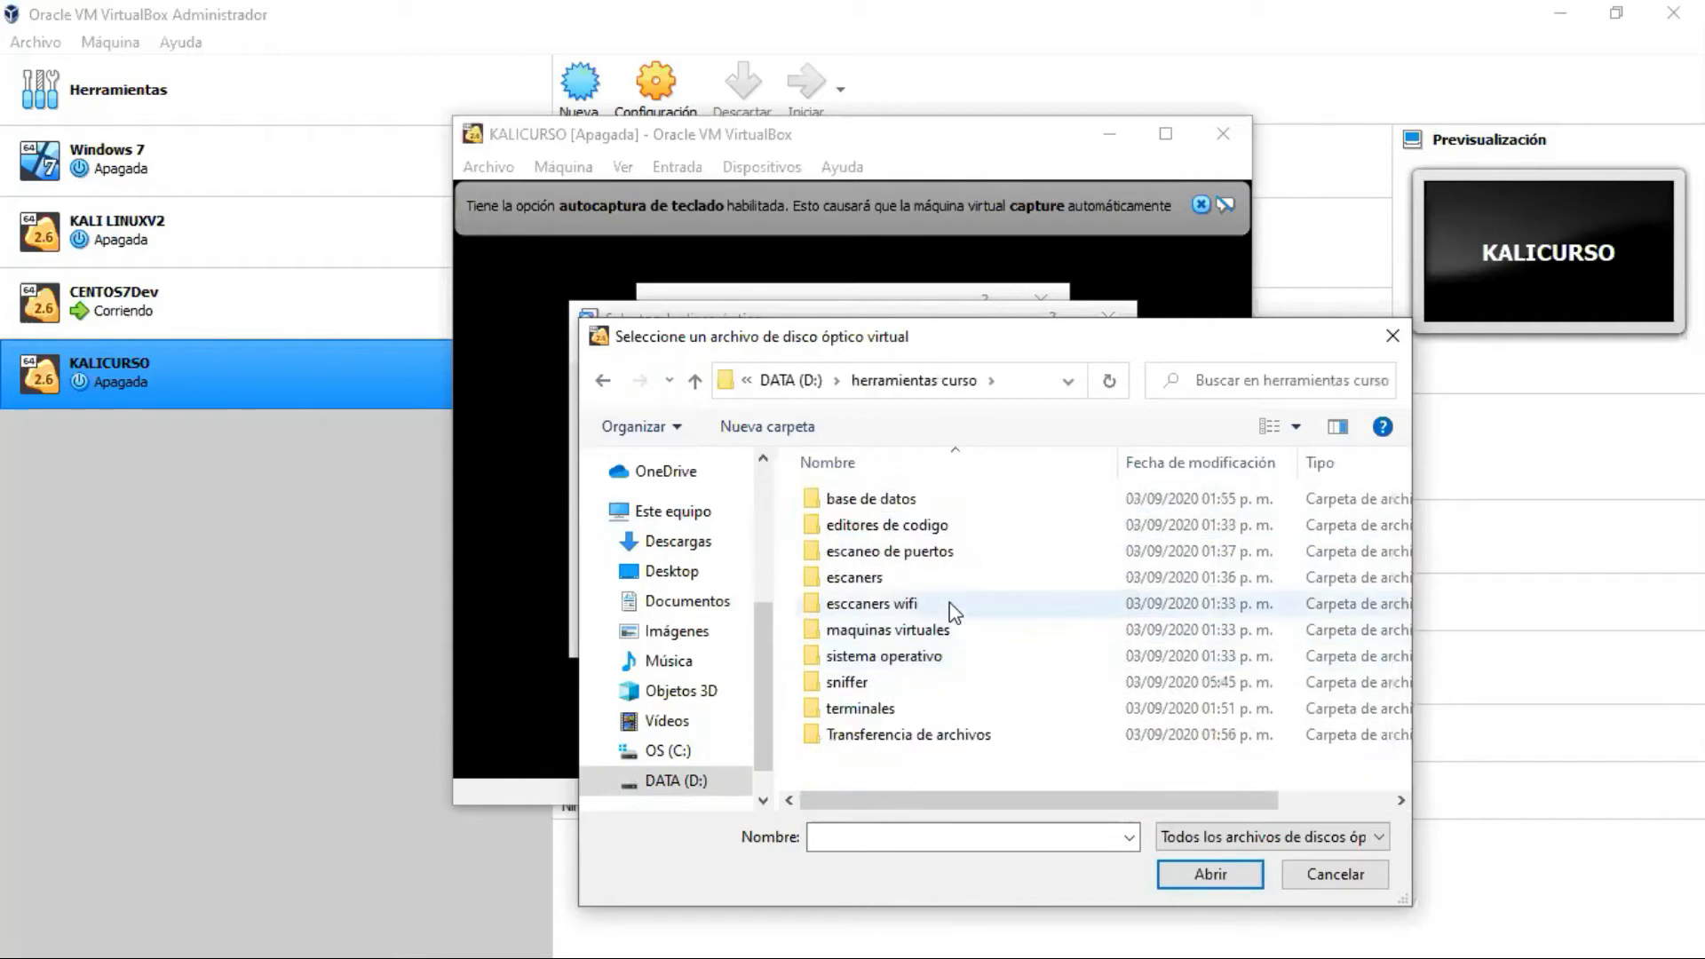
double_click(915, 655)
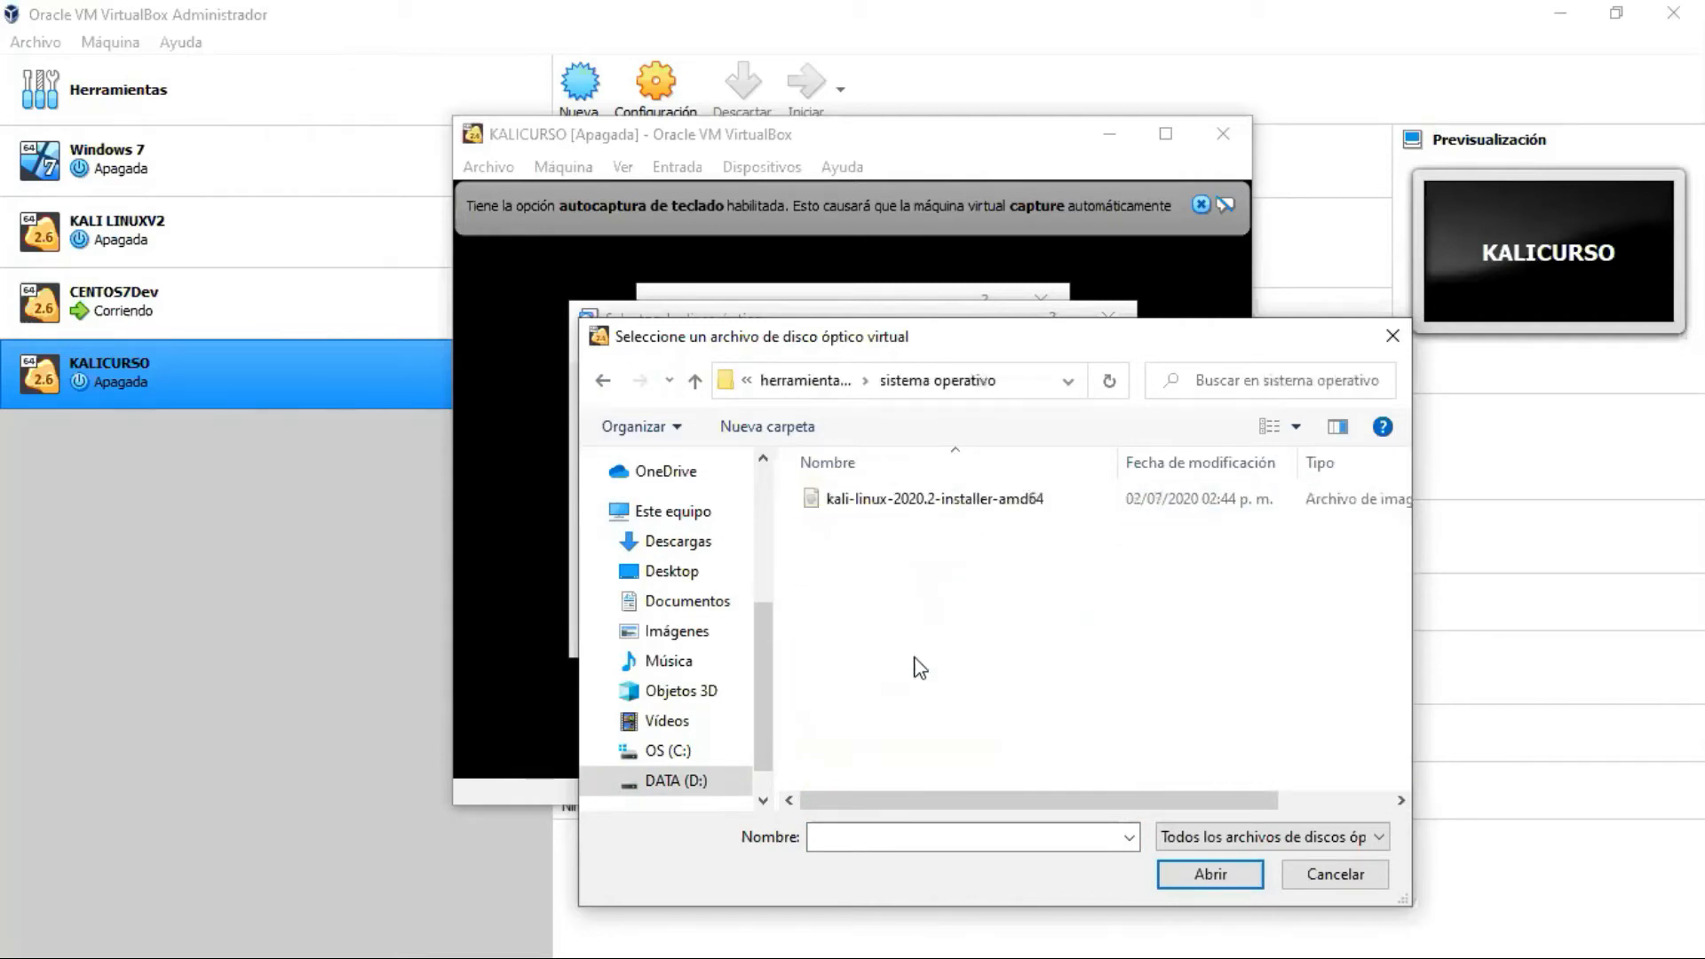
click(904, 499)
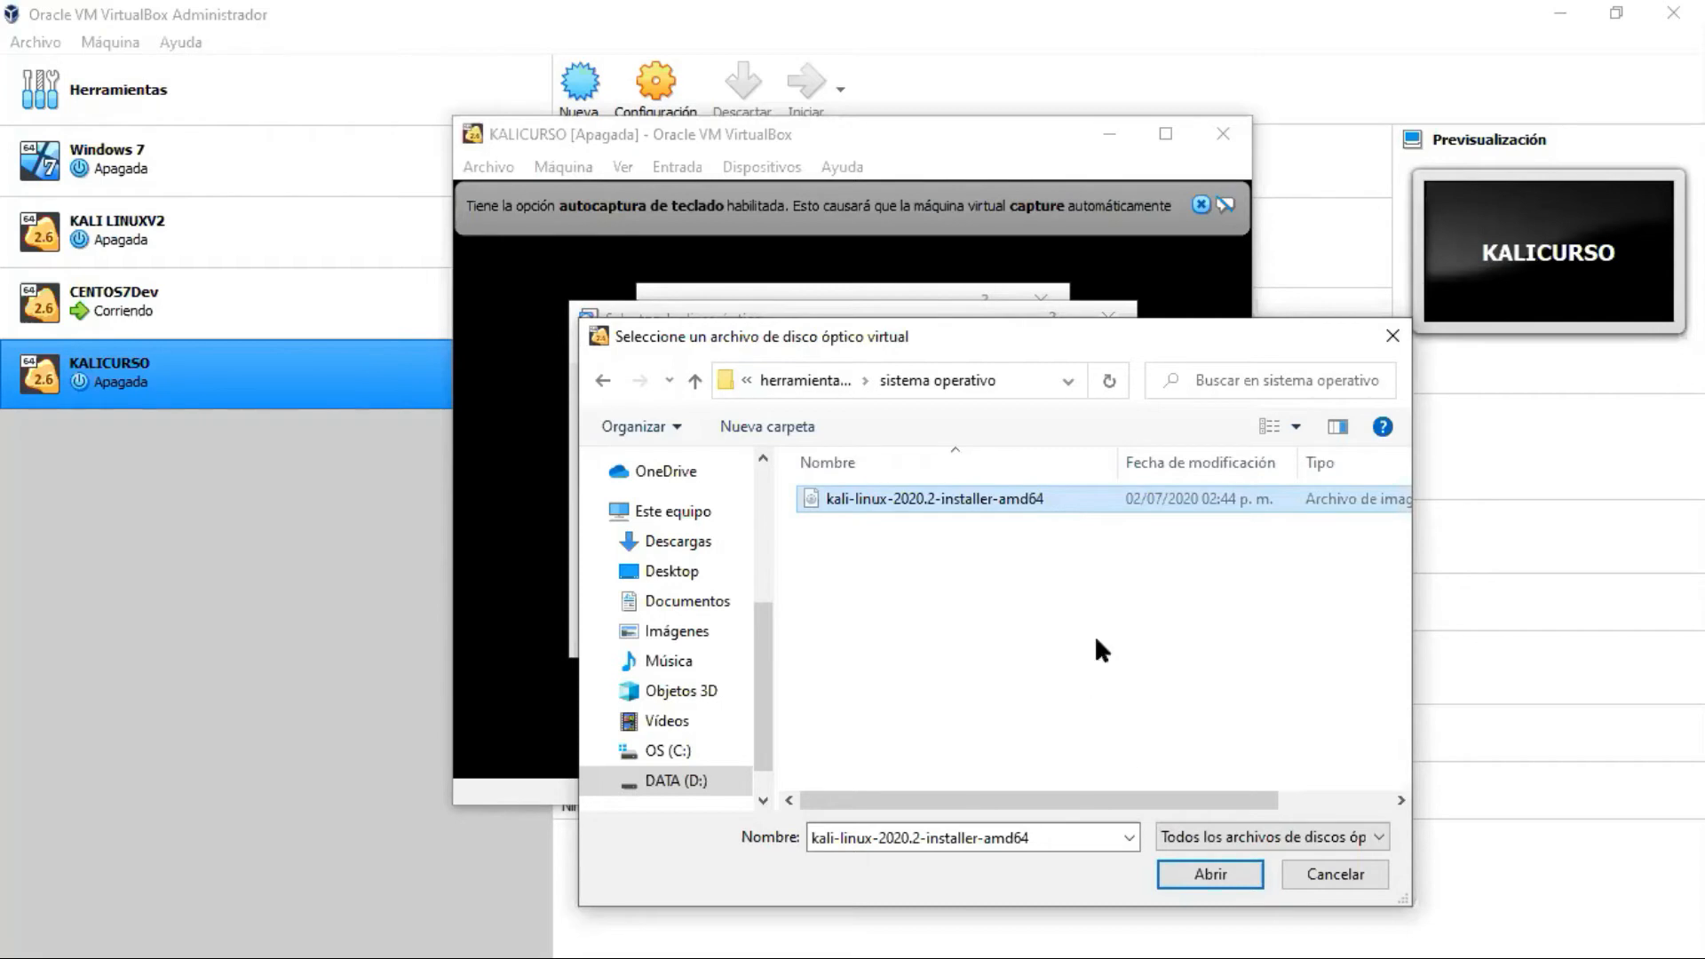
click(1197, 869)
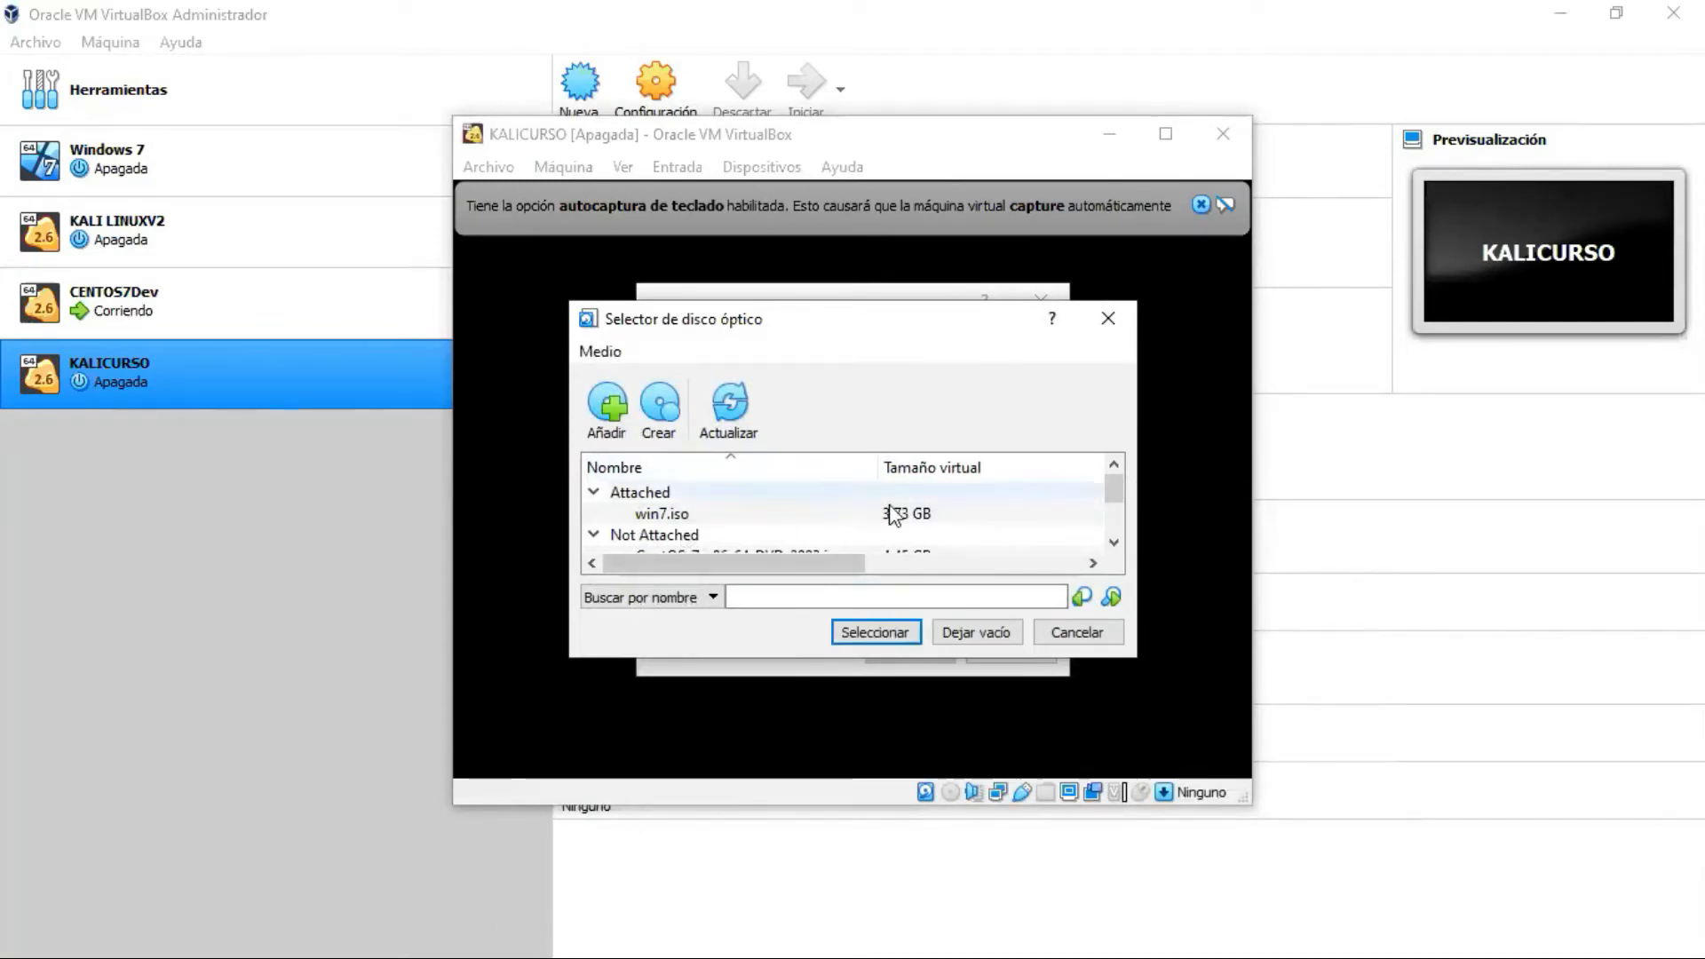
Step: Pick kali-linux-2020.2-installer-amd64.iso (3.60 GB) from the optical disk list as KALICURSO's start disk
scroll(1089, 502, down, 1)
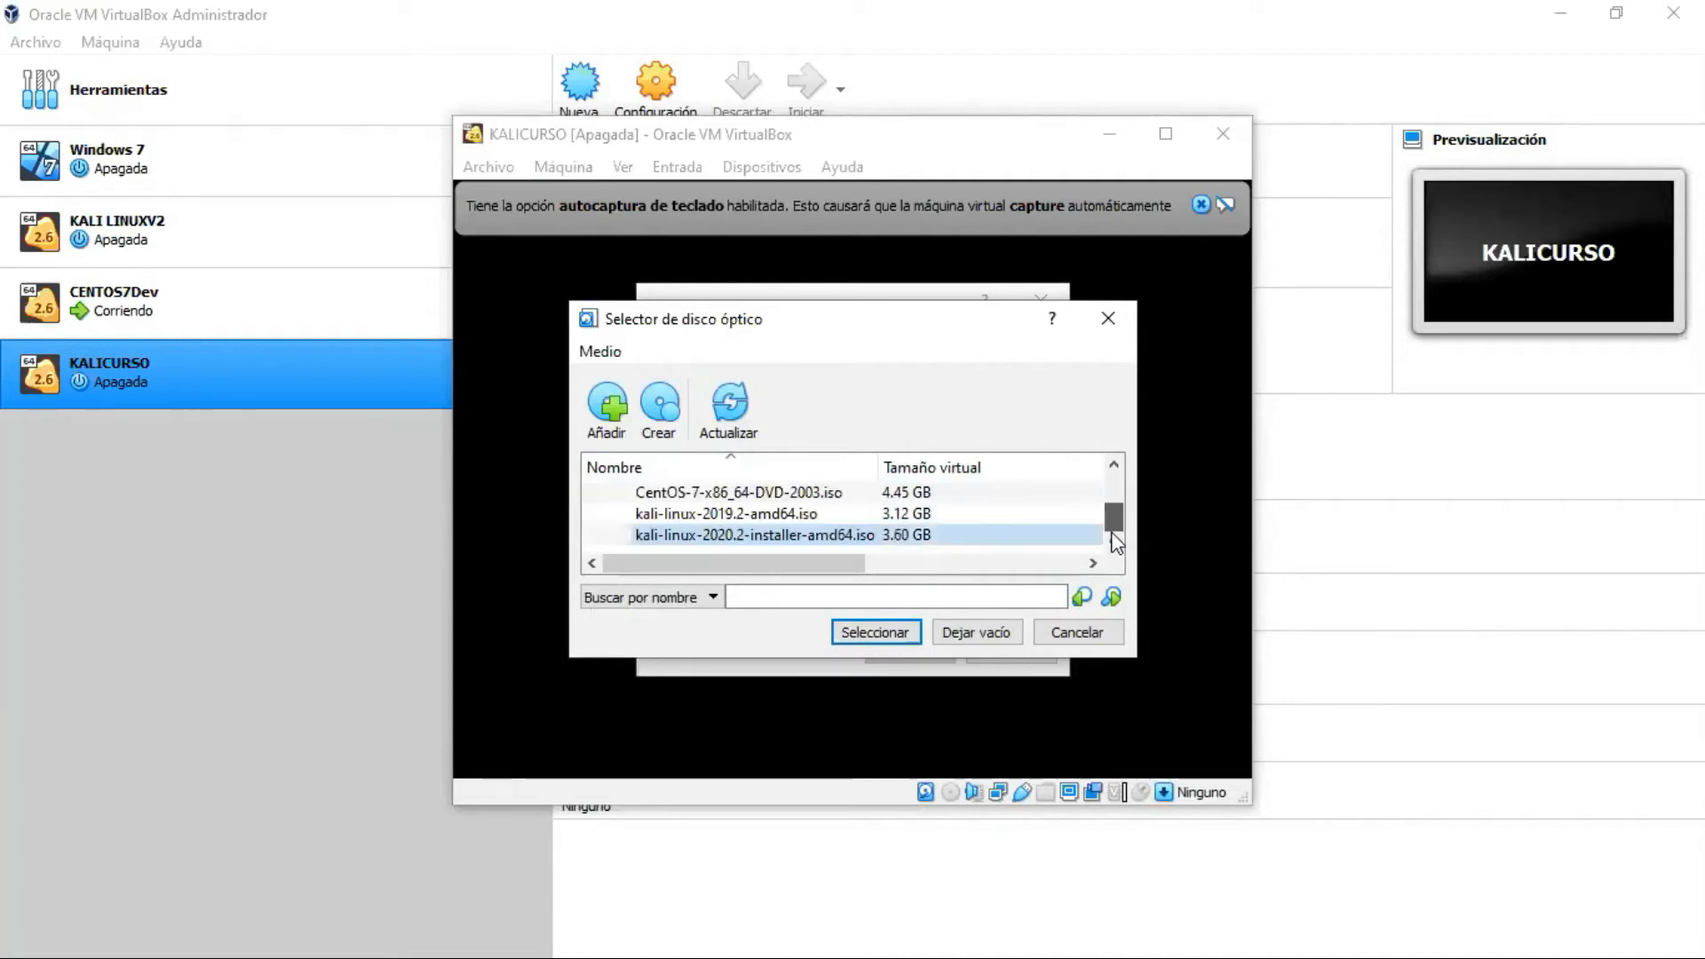
double_click(796, 537)
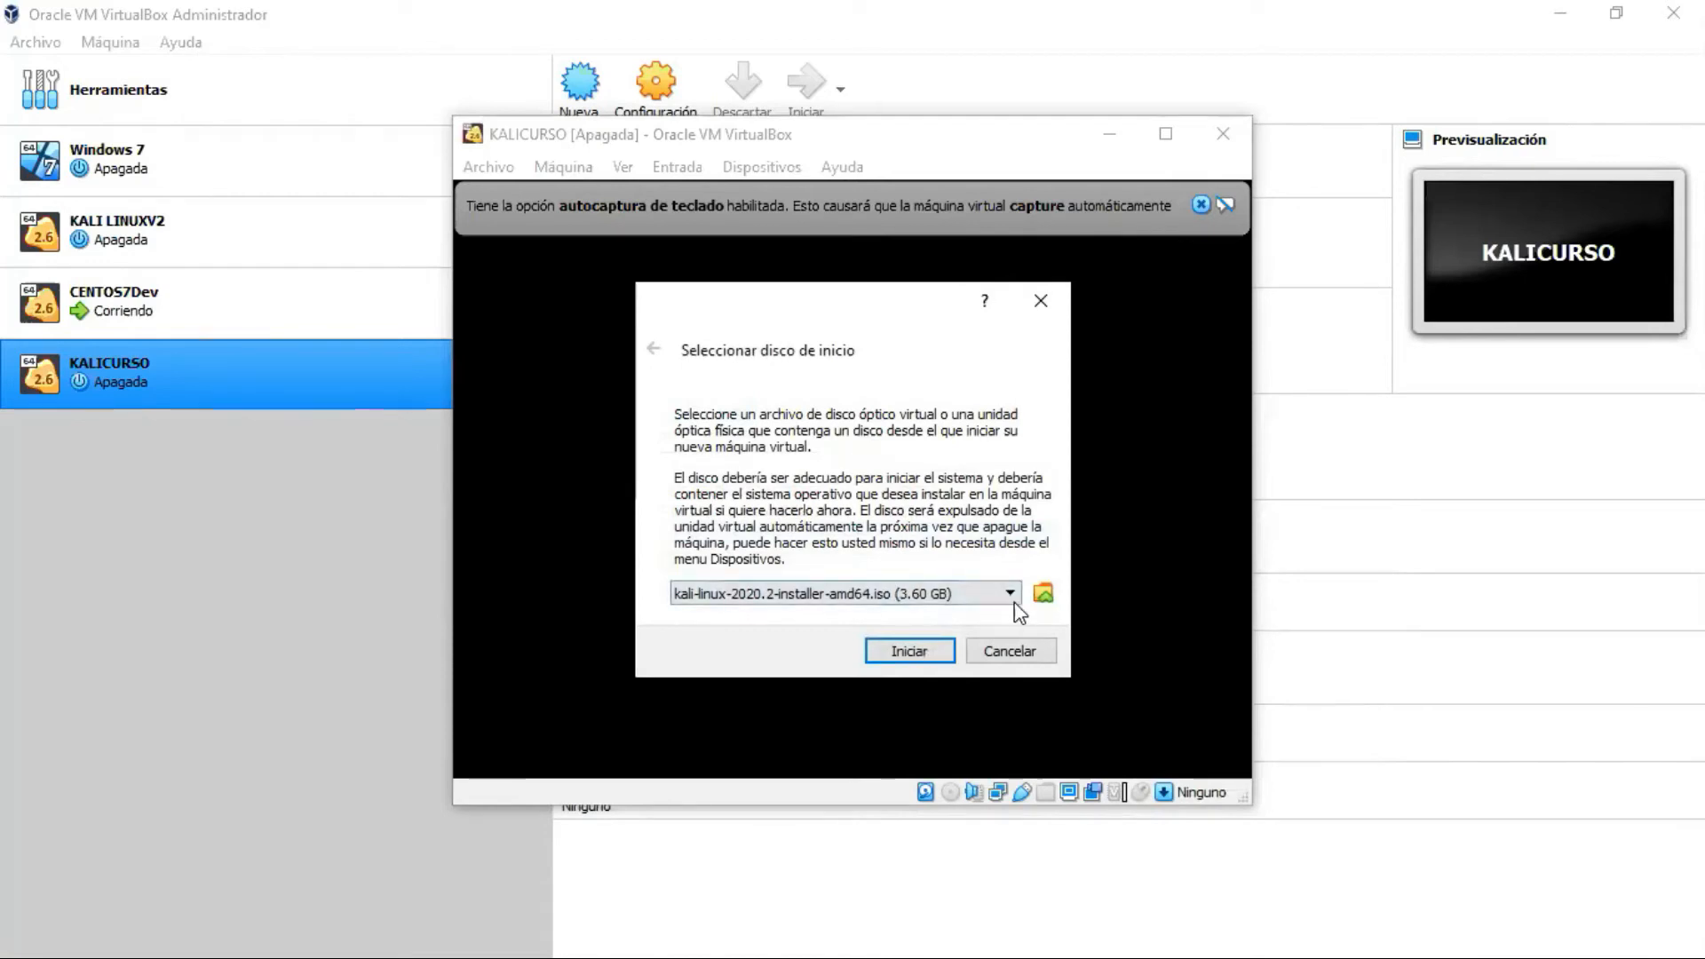
Step: Confirm kali-linux-2020.2-installer-amd64.iso as the start disk and boot KALICURSO with Iniciar
click(1043, 593)
scroll(1022, 524, down, 1)
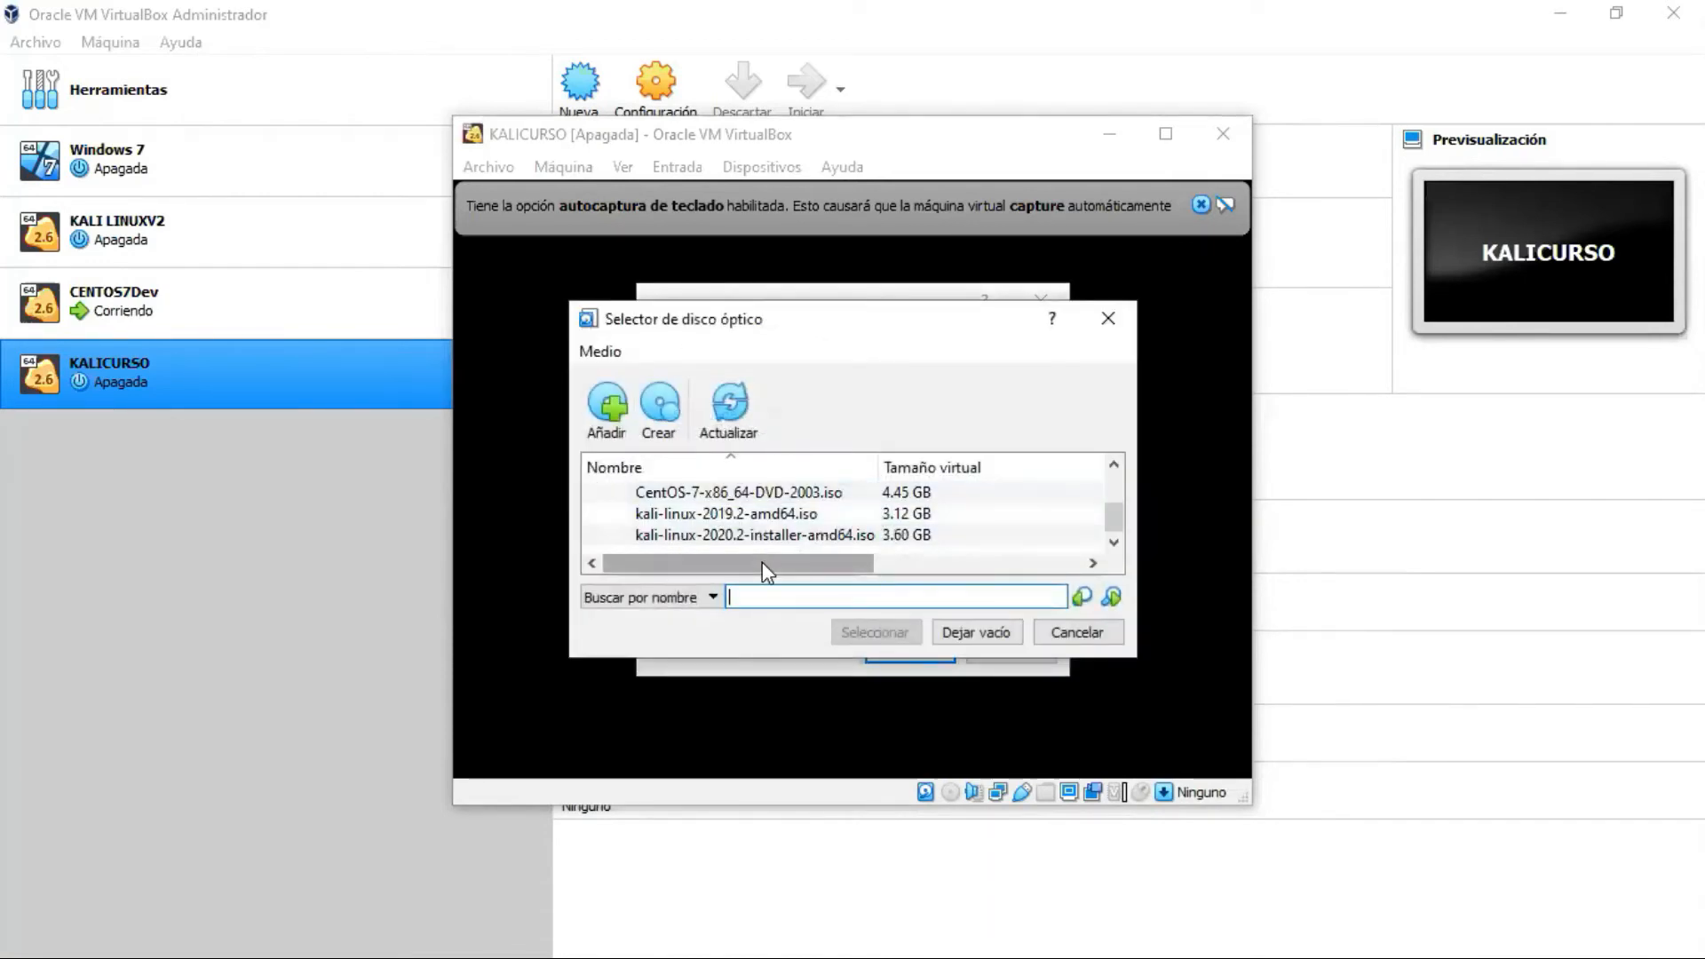
click(808, 537)
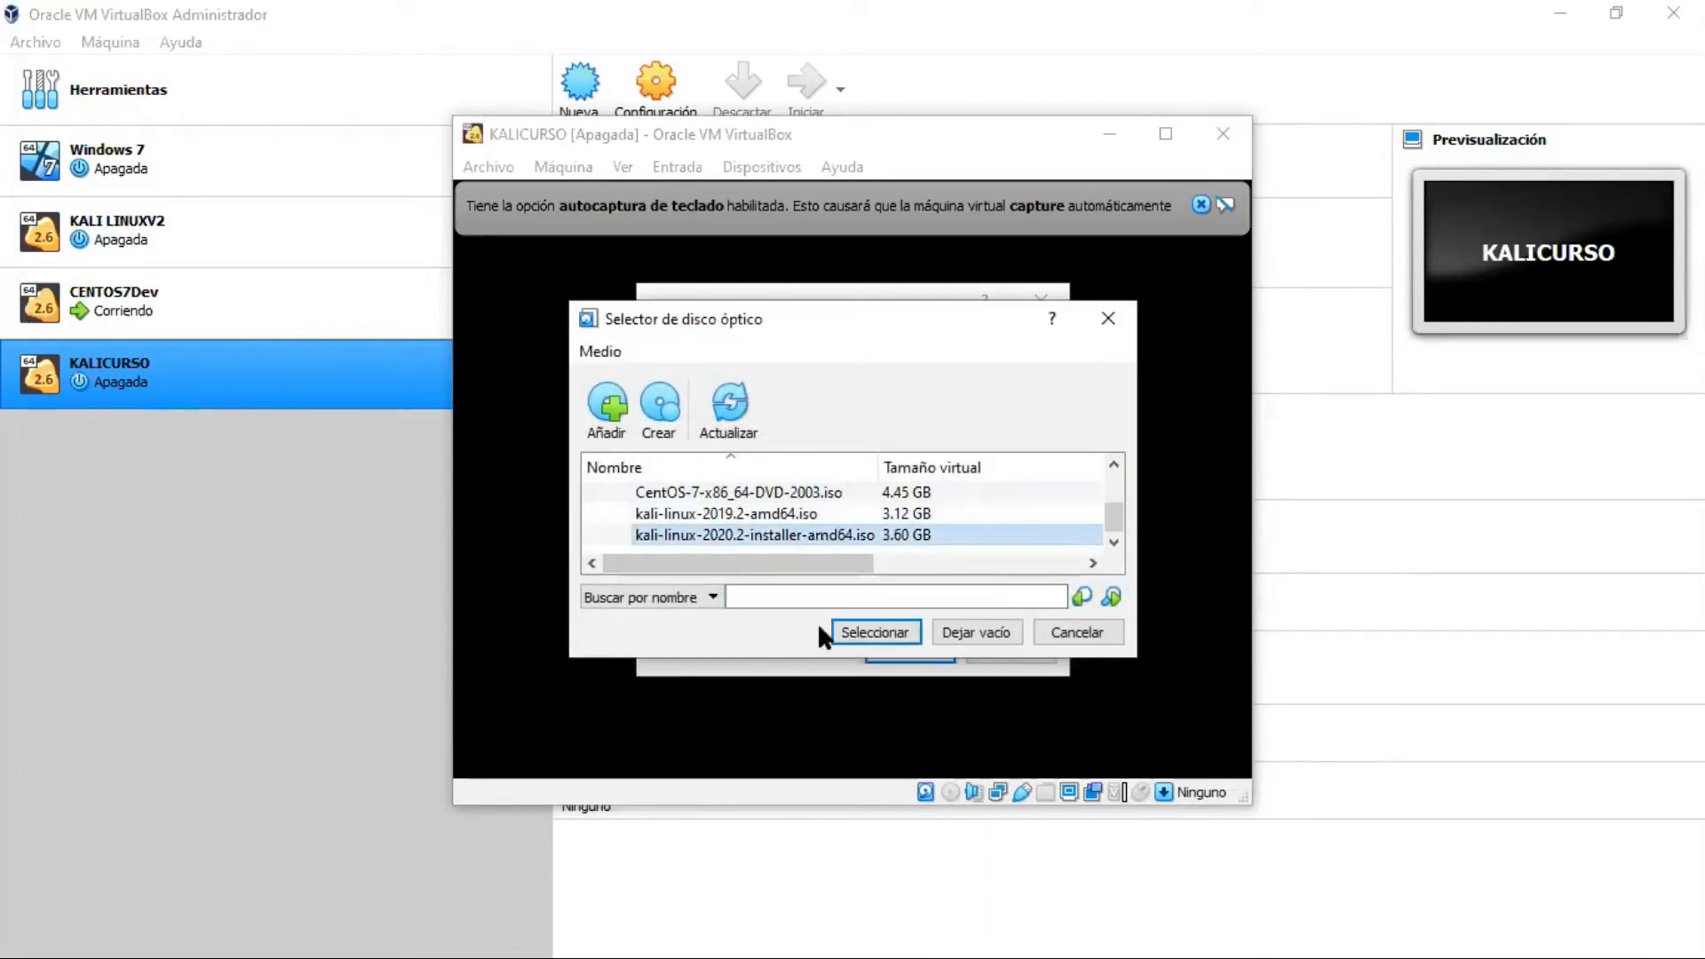
click(875, 633)
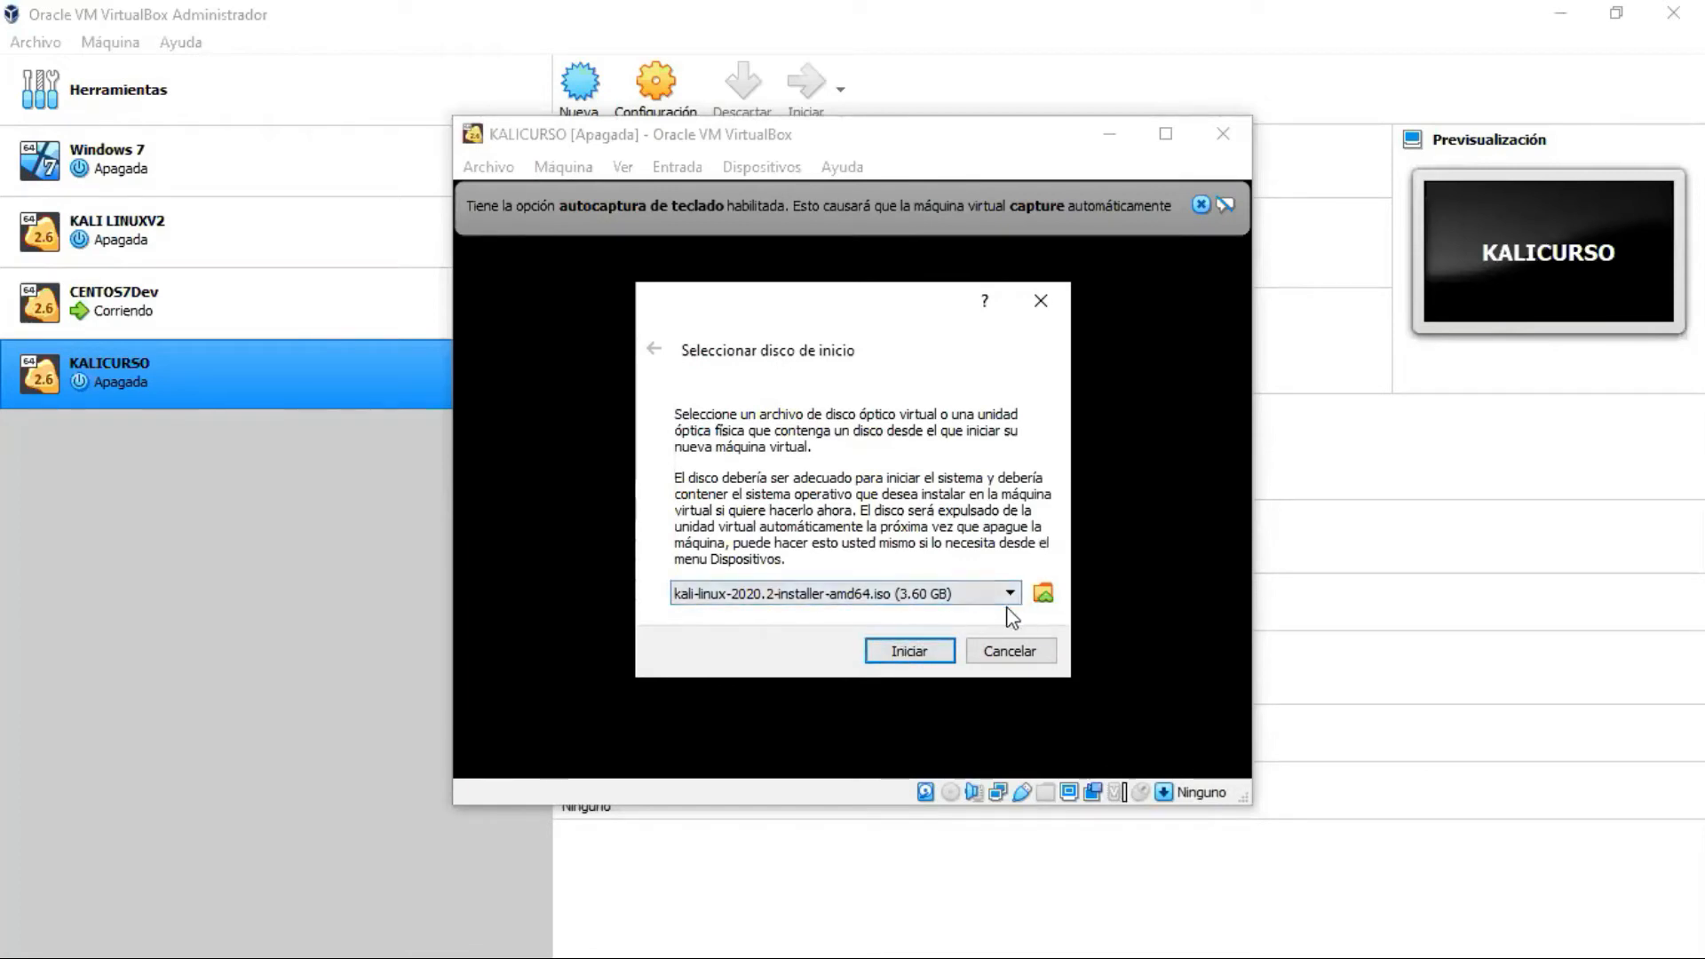
click(910, 652)
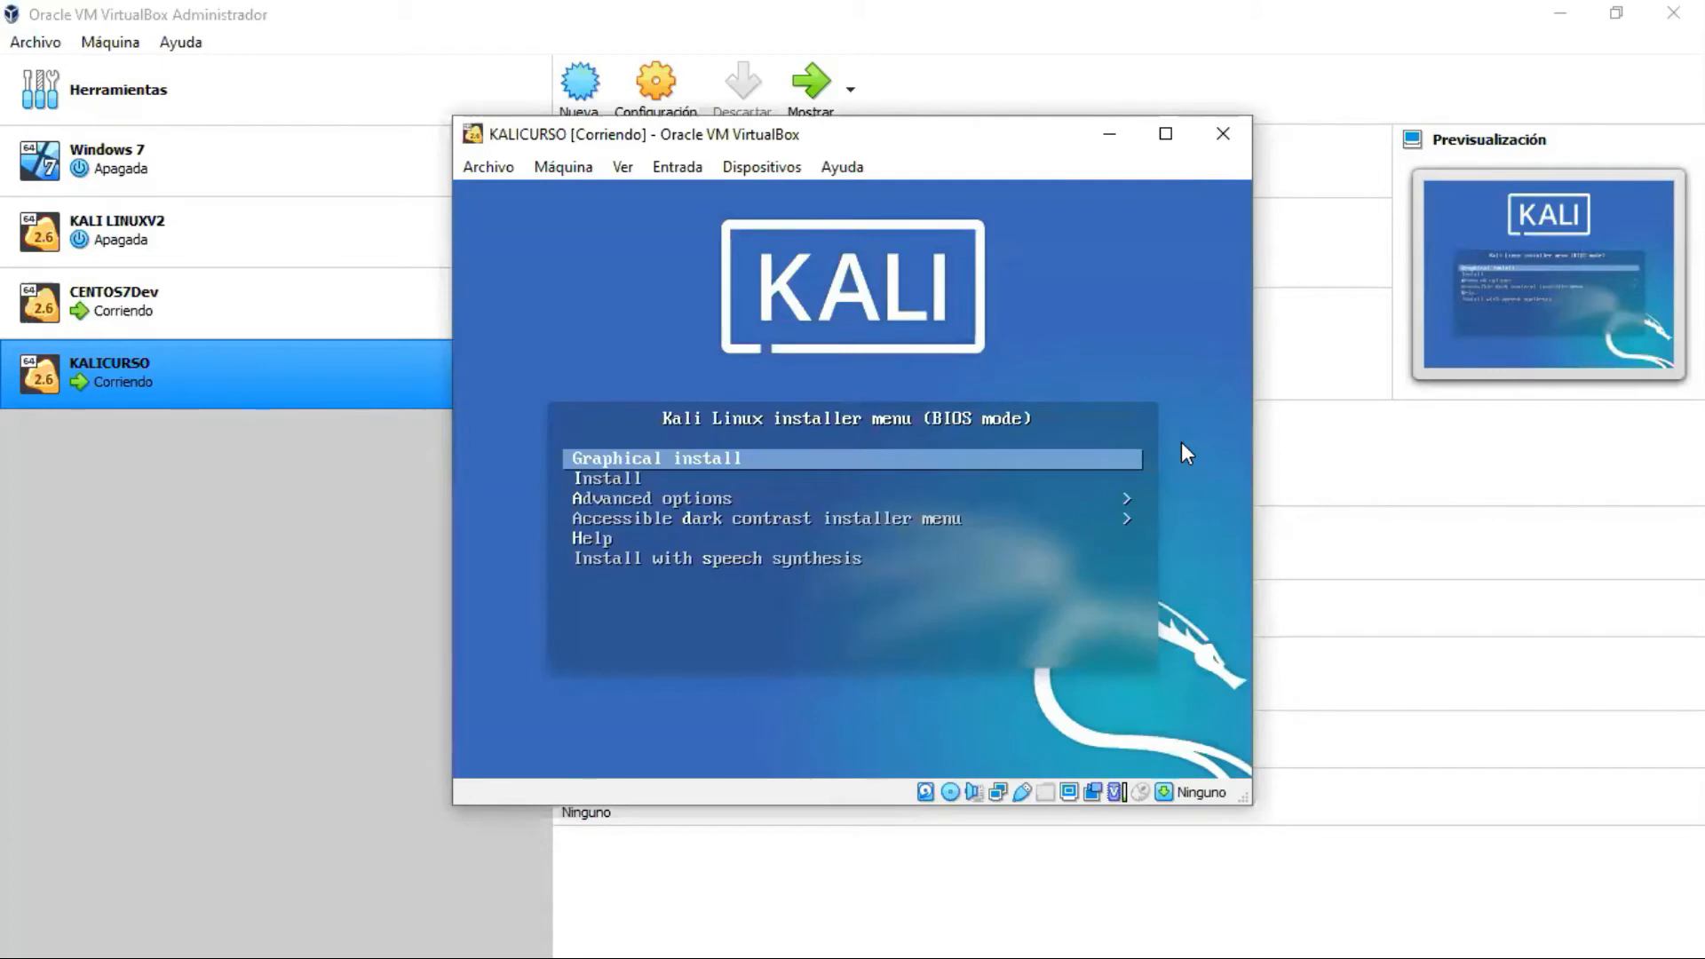
Step: Highlight Install in the Kali boot menu and start the text-mode installer
key(Down)
key(Down)
key(Up)
key(Up)
key(Down)
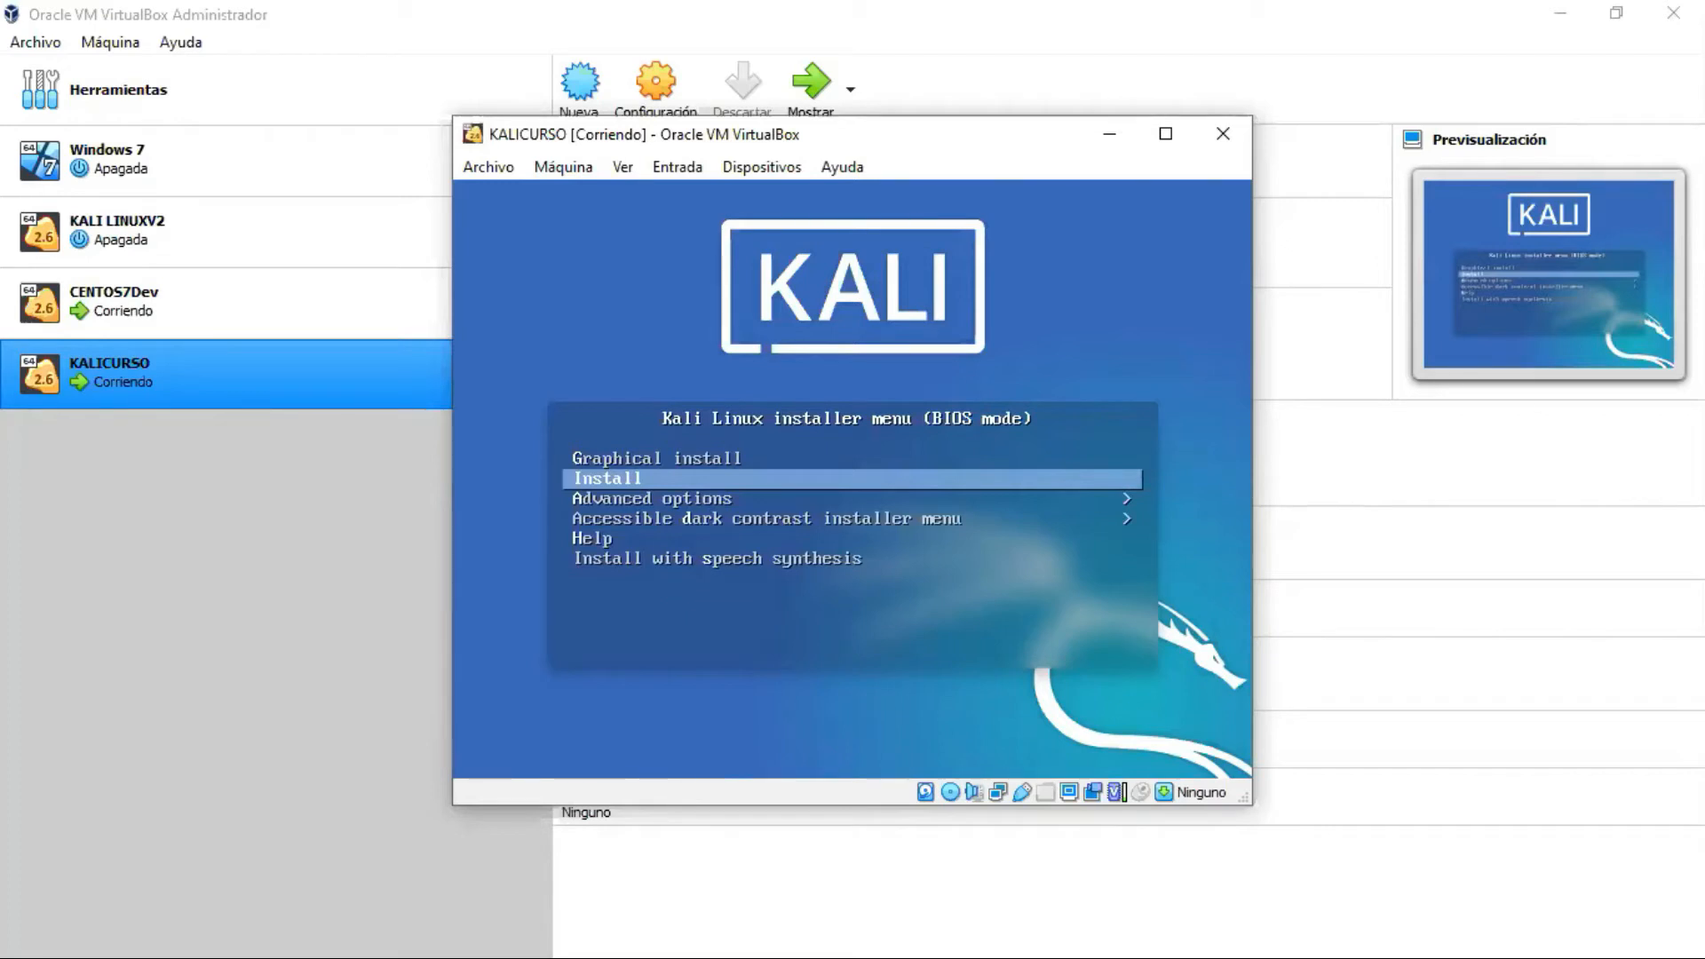
key(Control_R)
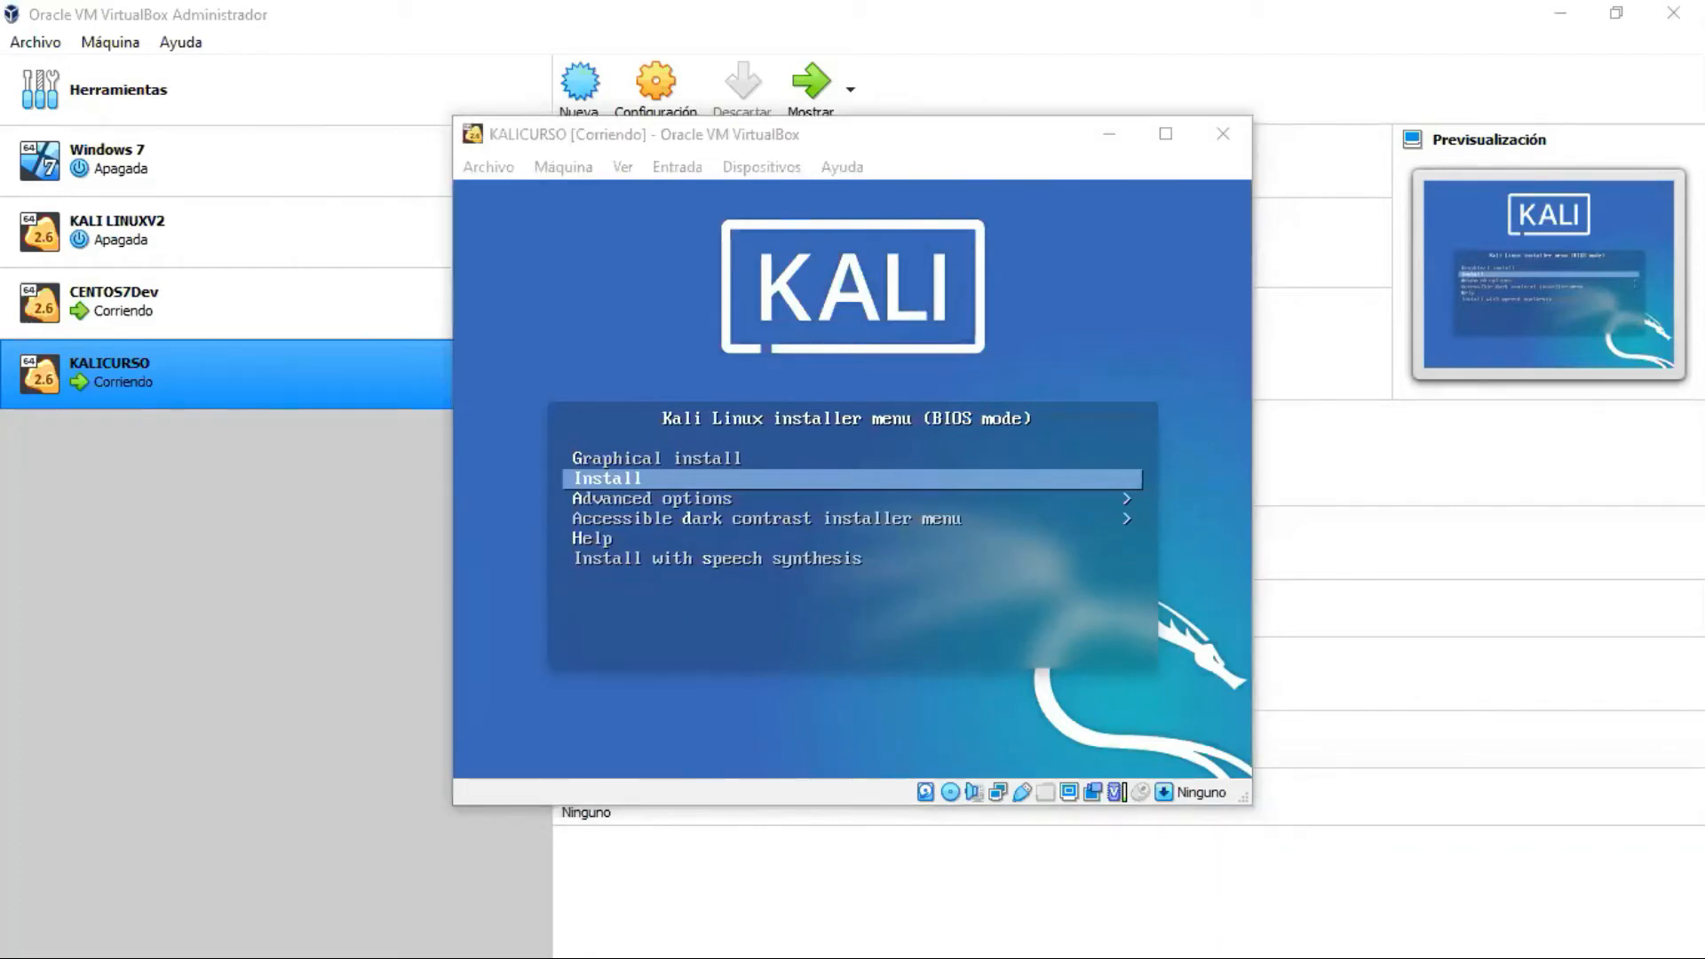
click(701, 558)
key(Up)
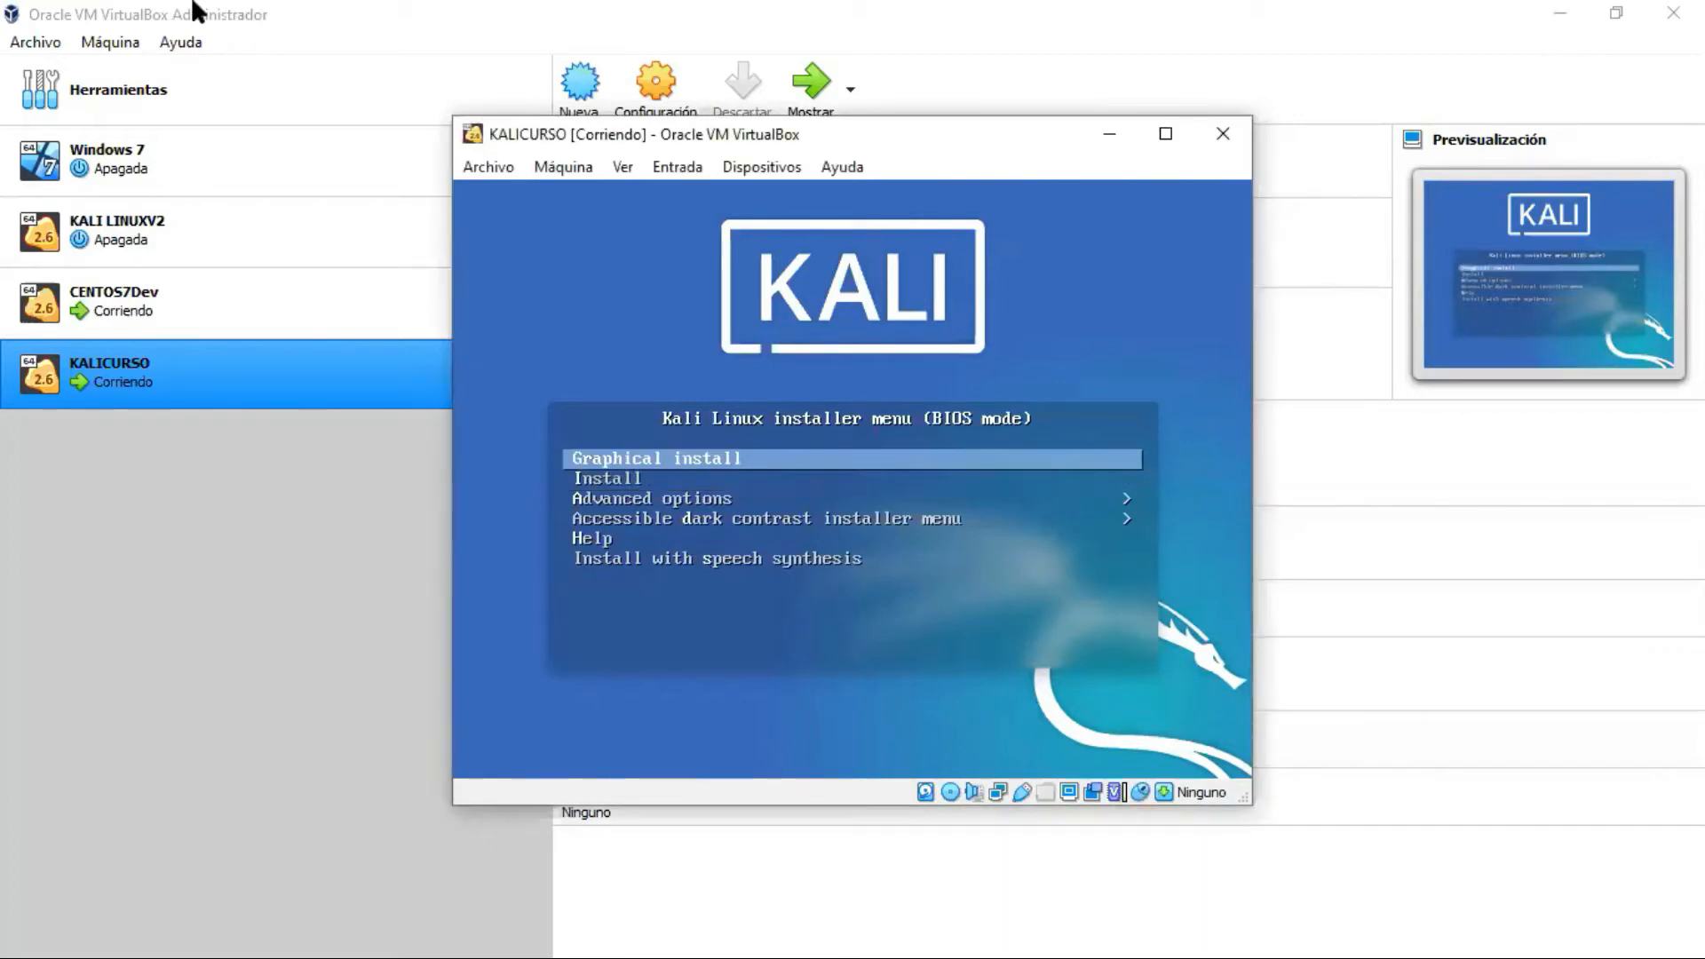
key(Down)
key(Down)
key(Up)
key(Up)
key(Down)
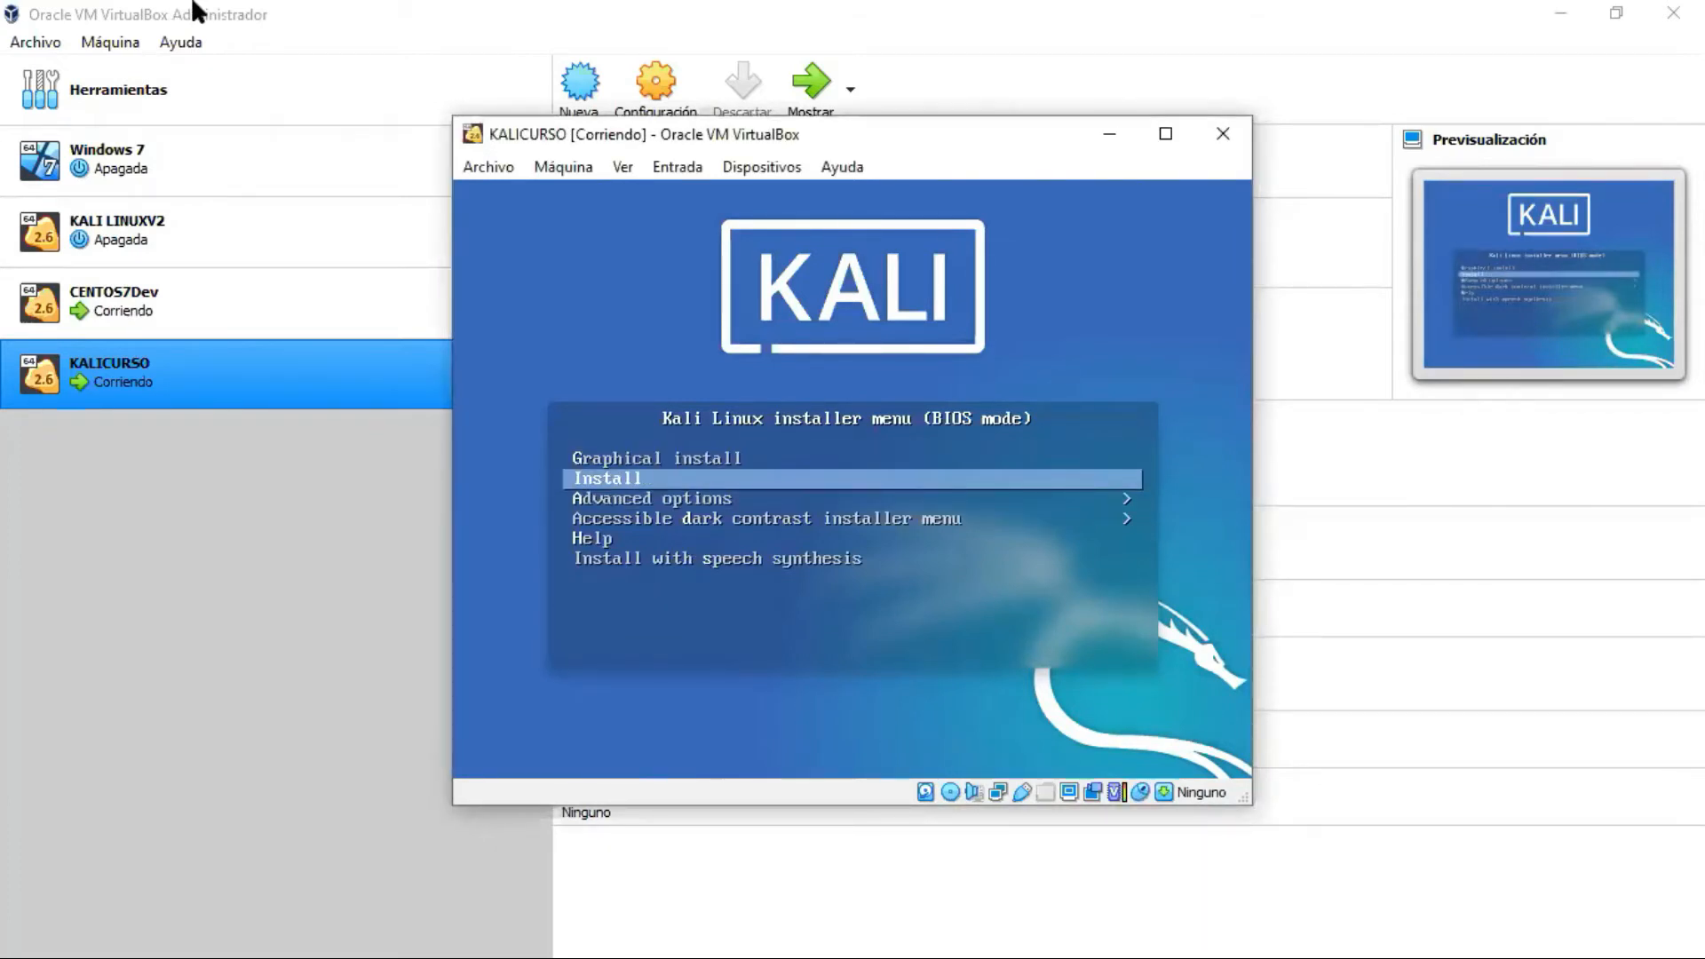
key(Up)
key(Down)
key(Return)
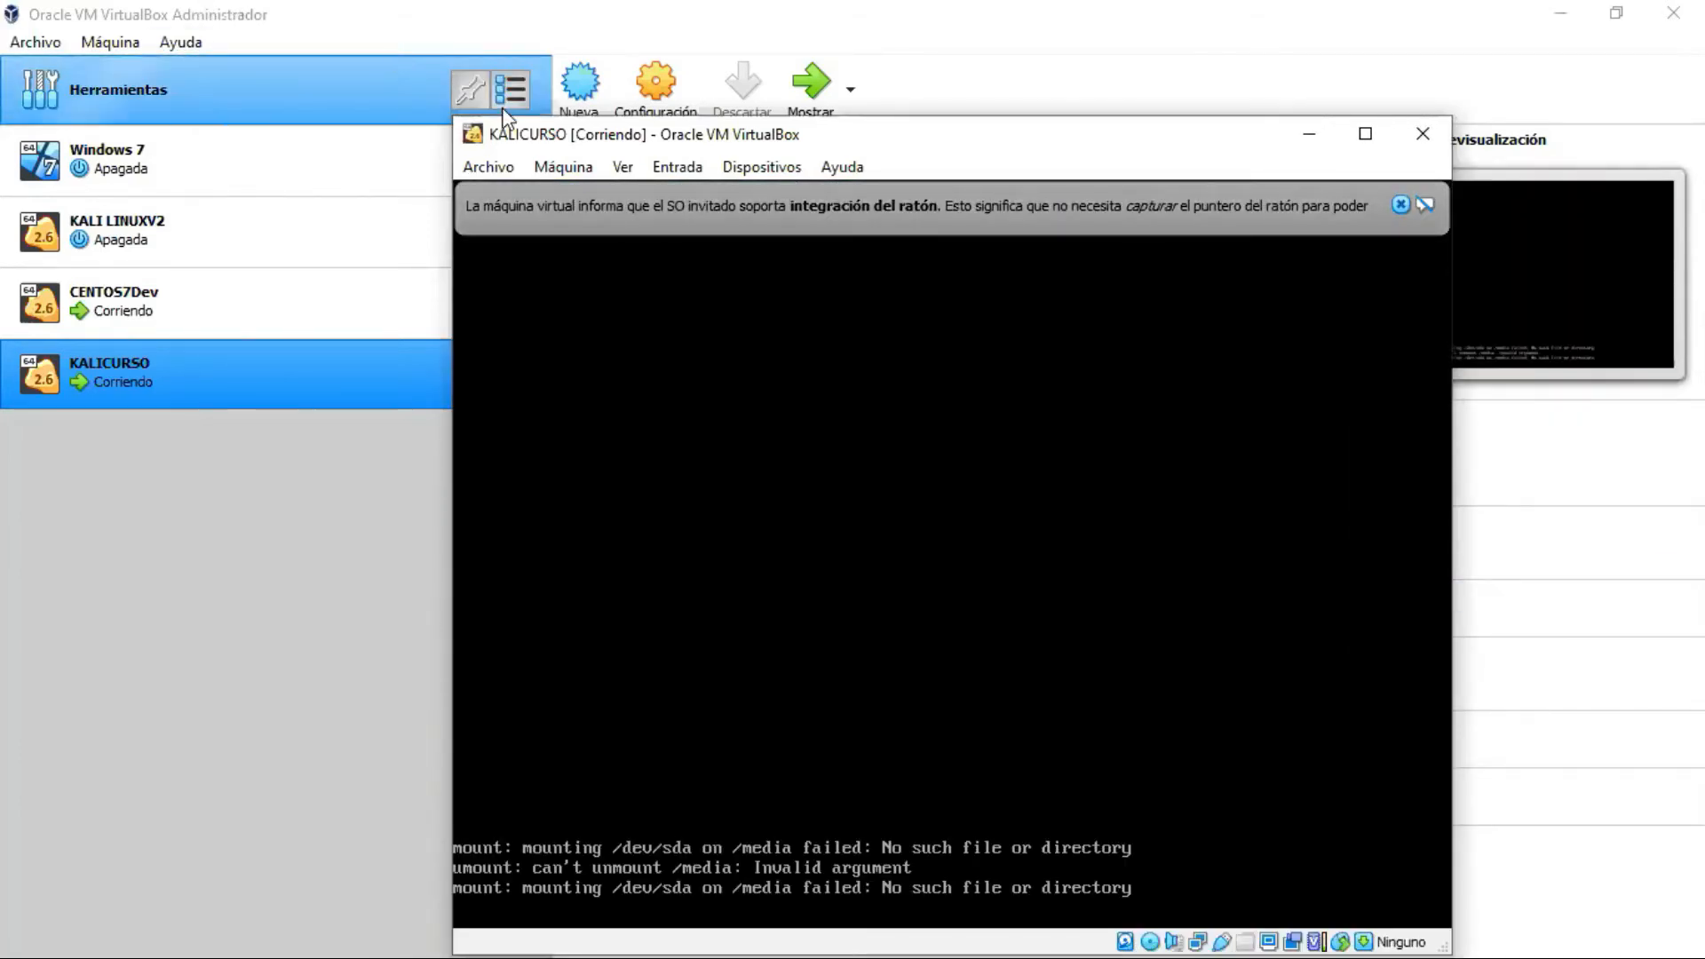
Step: Reposition the KALICURSO window, dismiss the mouse-integration notice, and choose Spanish as installation language
drag(1067, 144, 975, 106)
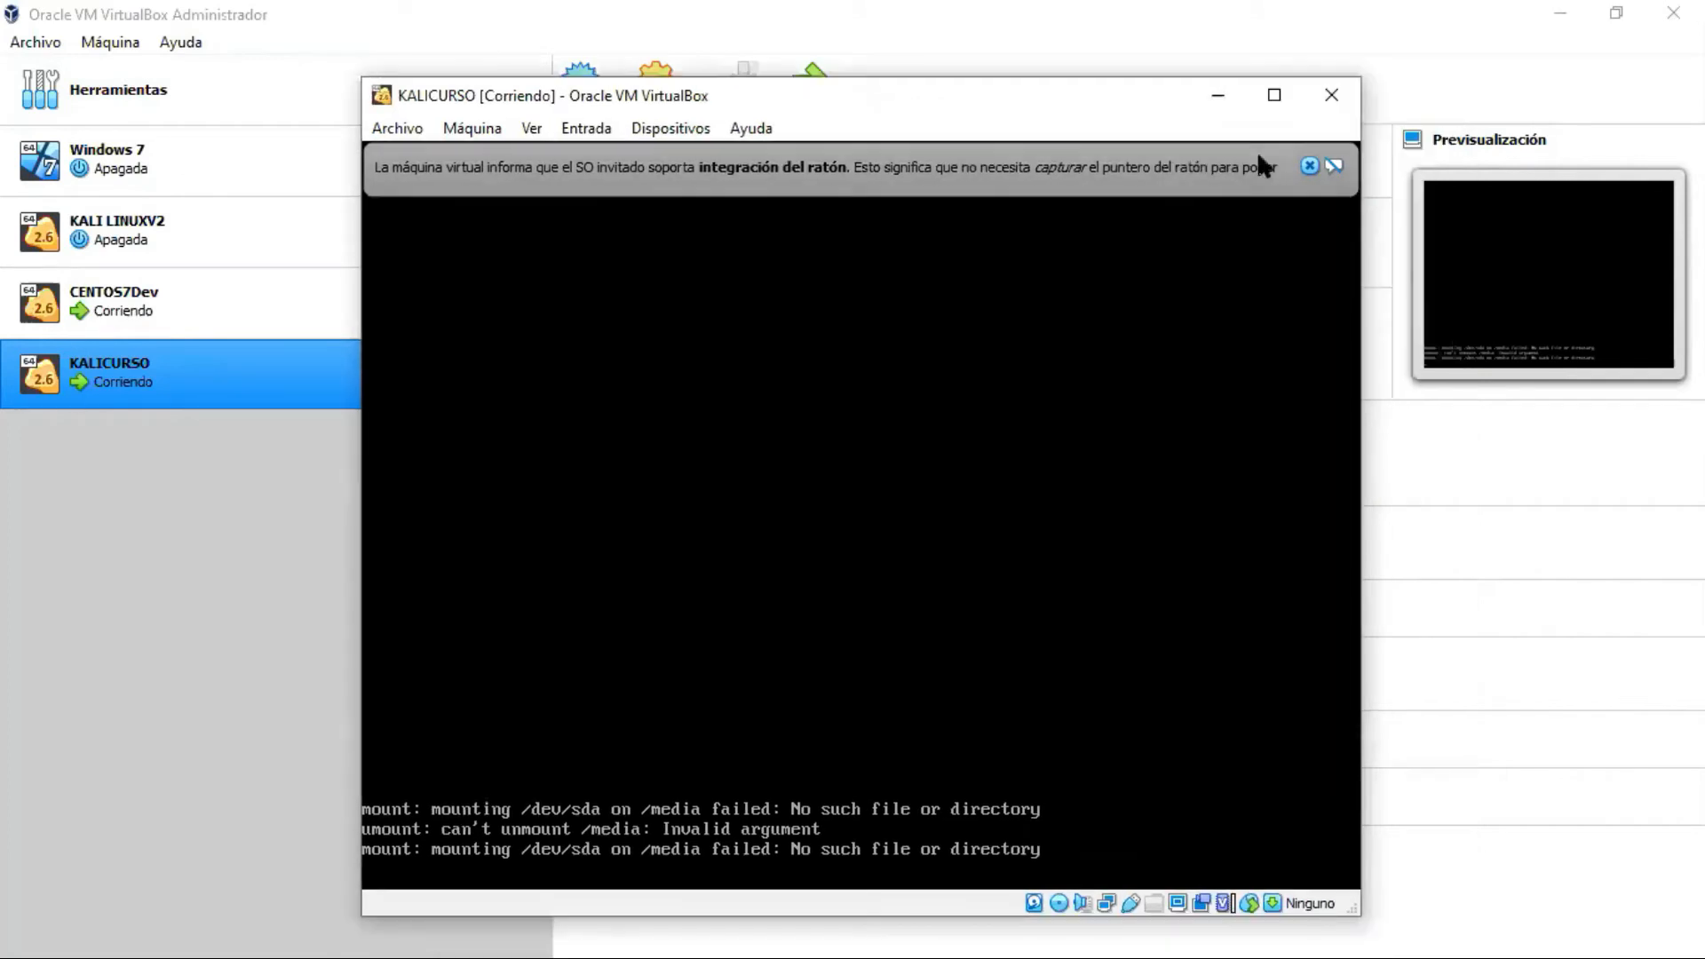
click(1309, 167)
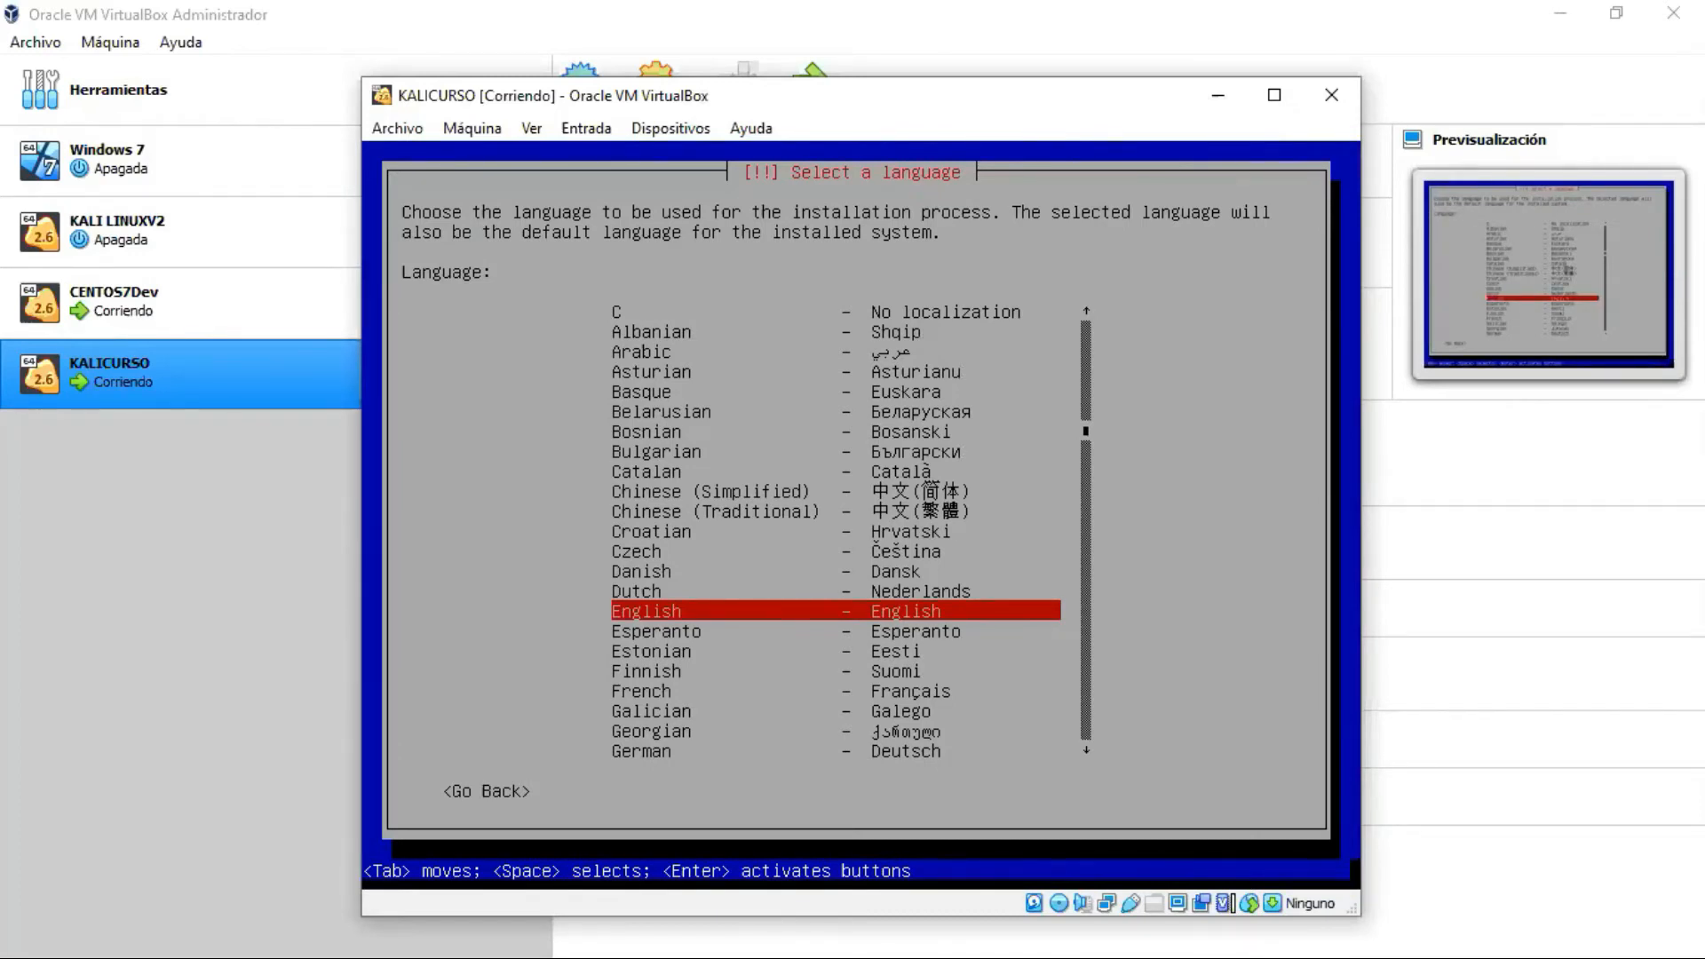
key(Down)
key(Down)
key(Down)
key(Down)
key(Down)
key(Down)
key(Down)
key(Down)
key(Down)
key(Down)
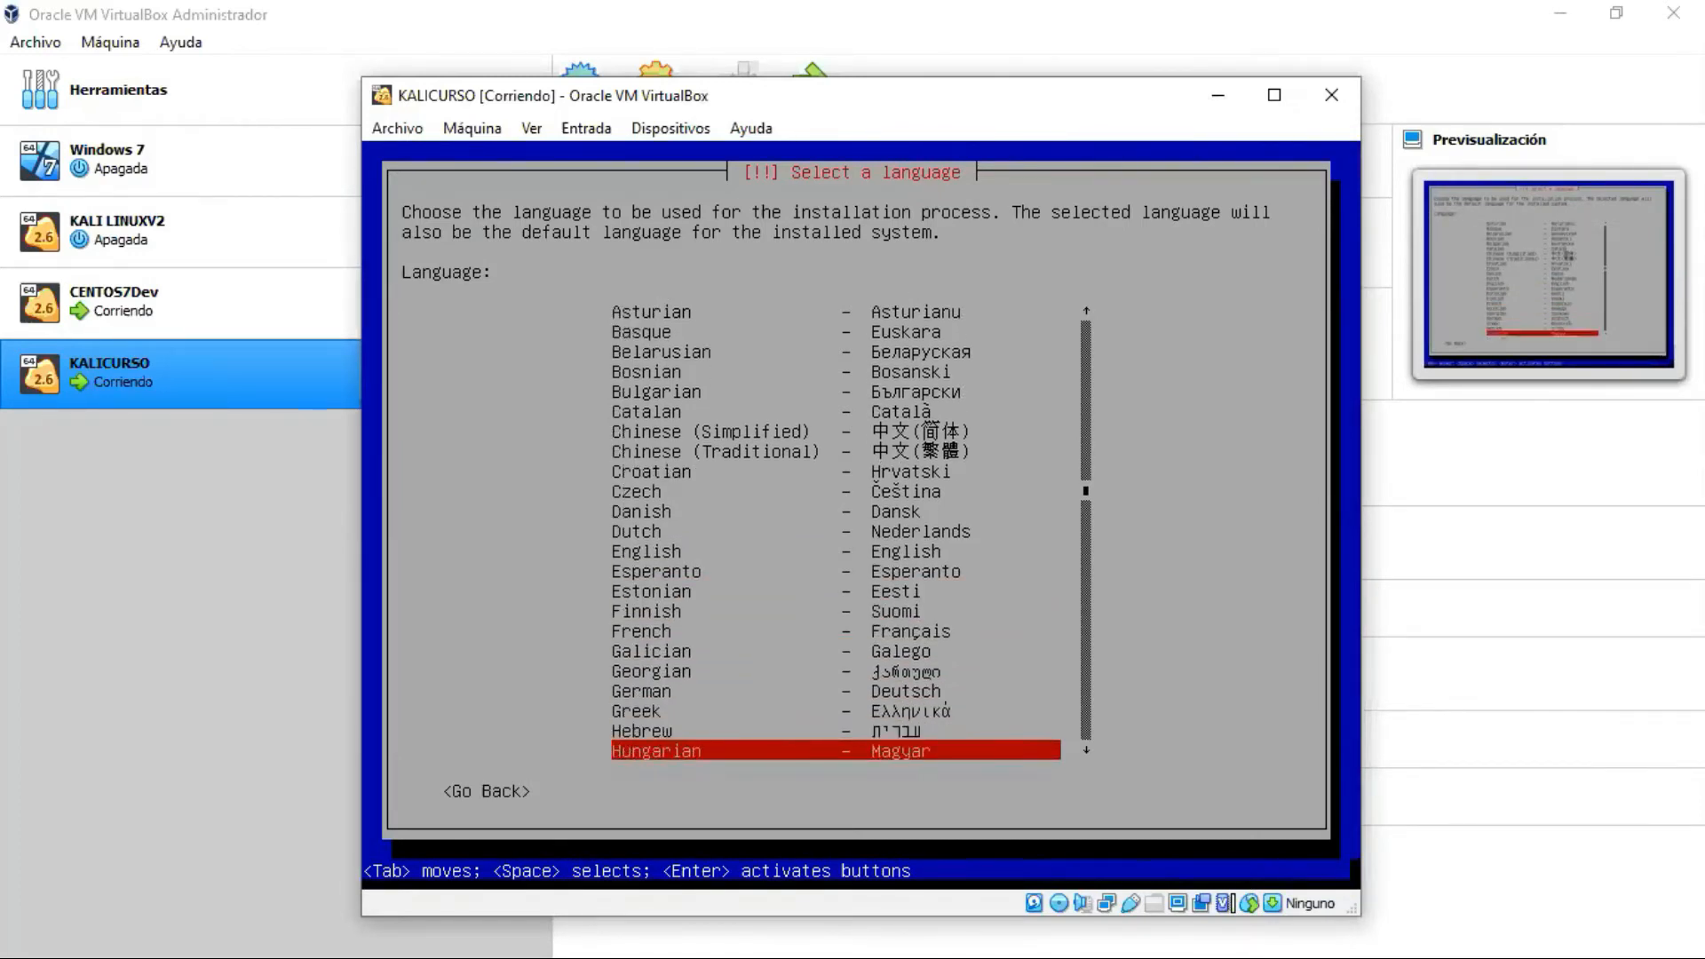
key(Down)
key(Down)
key(Down)
key(Down)
key(Down)
key(Down)
key(Down)
key(Up)
key(Up)
key(Up)
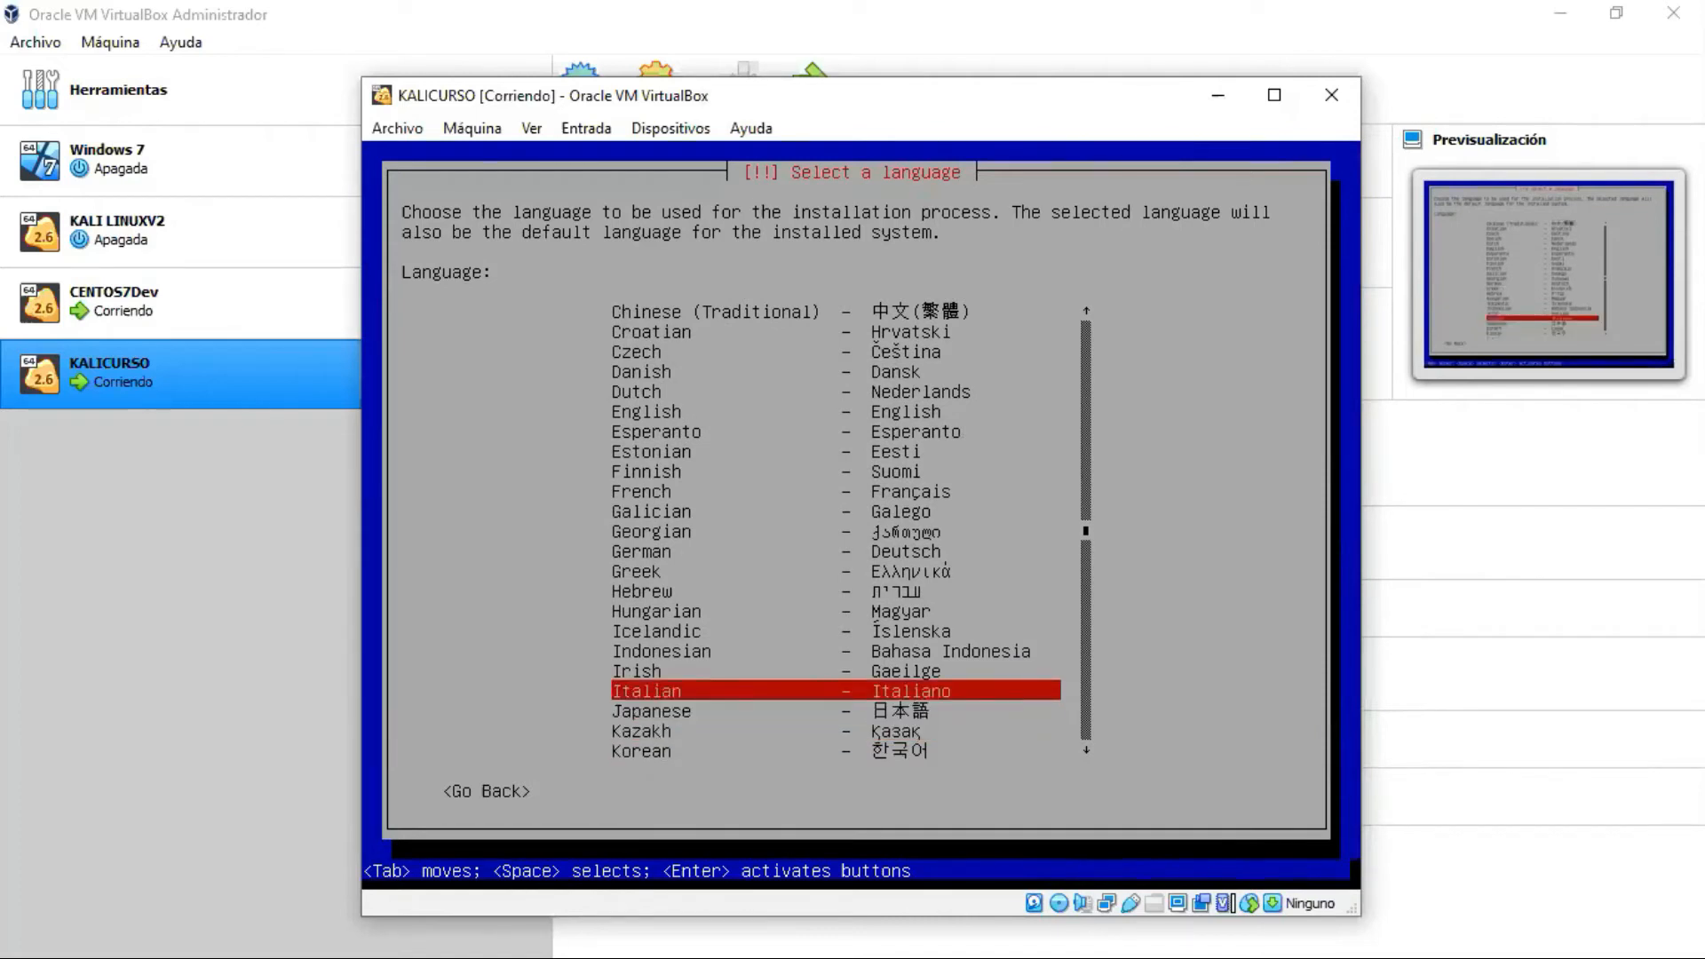
key(Down)
key(Down)
key(Down)
key(Down)
key(Down)
key(Down)
key(Down)
key(Down)
key(Down)
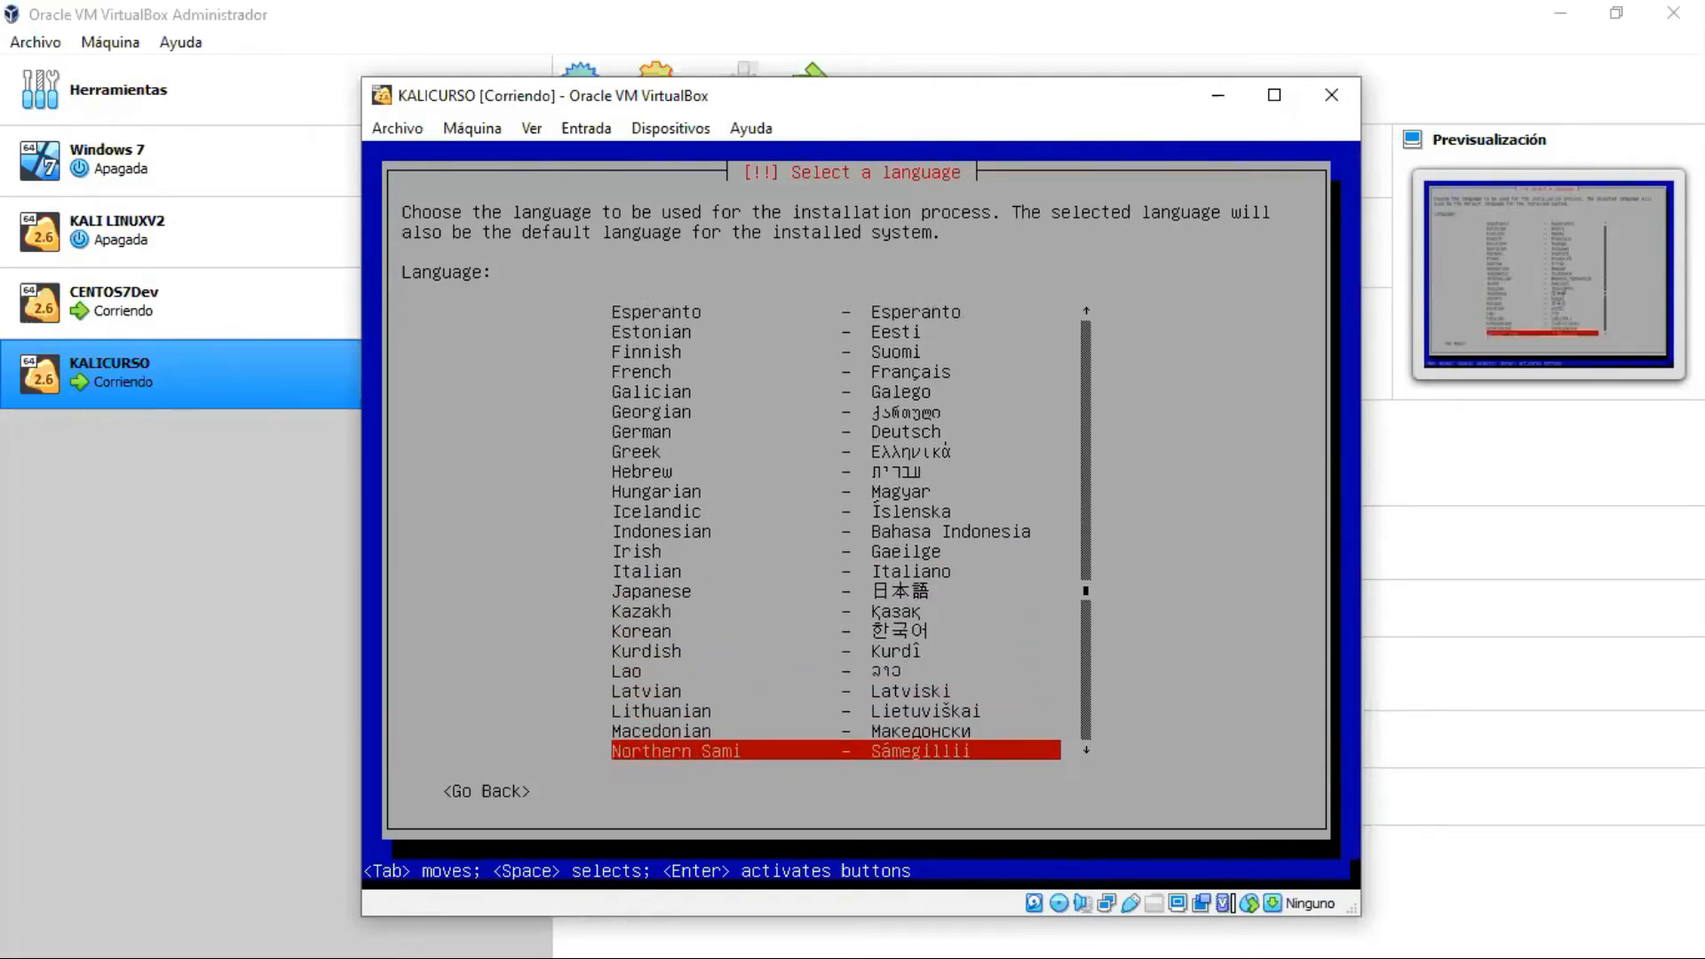
key(Down)
key(Down)
key(Down)
key(Down)
key(Down)
key(Down)
key(Down)
key(Down)
key(Down)
key(Down)
key(Down)
key(Down)
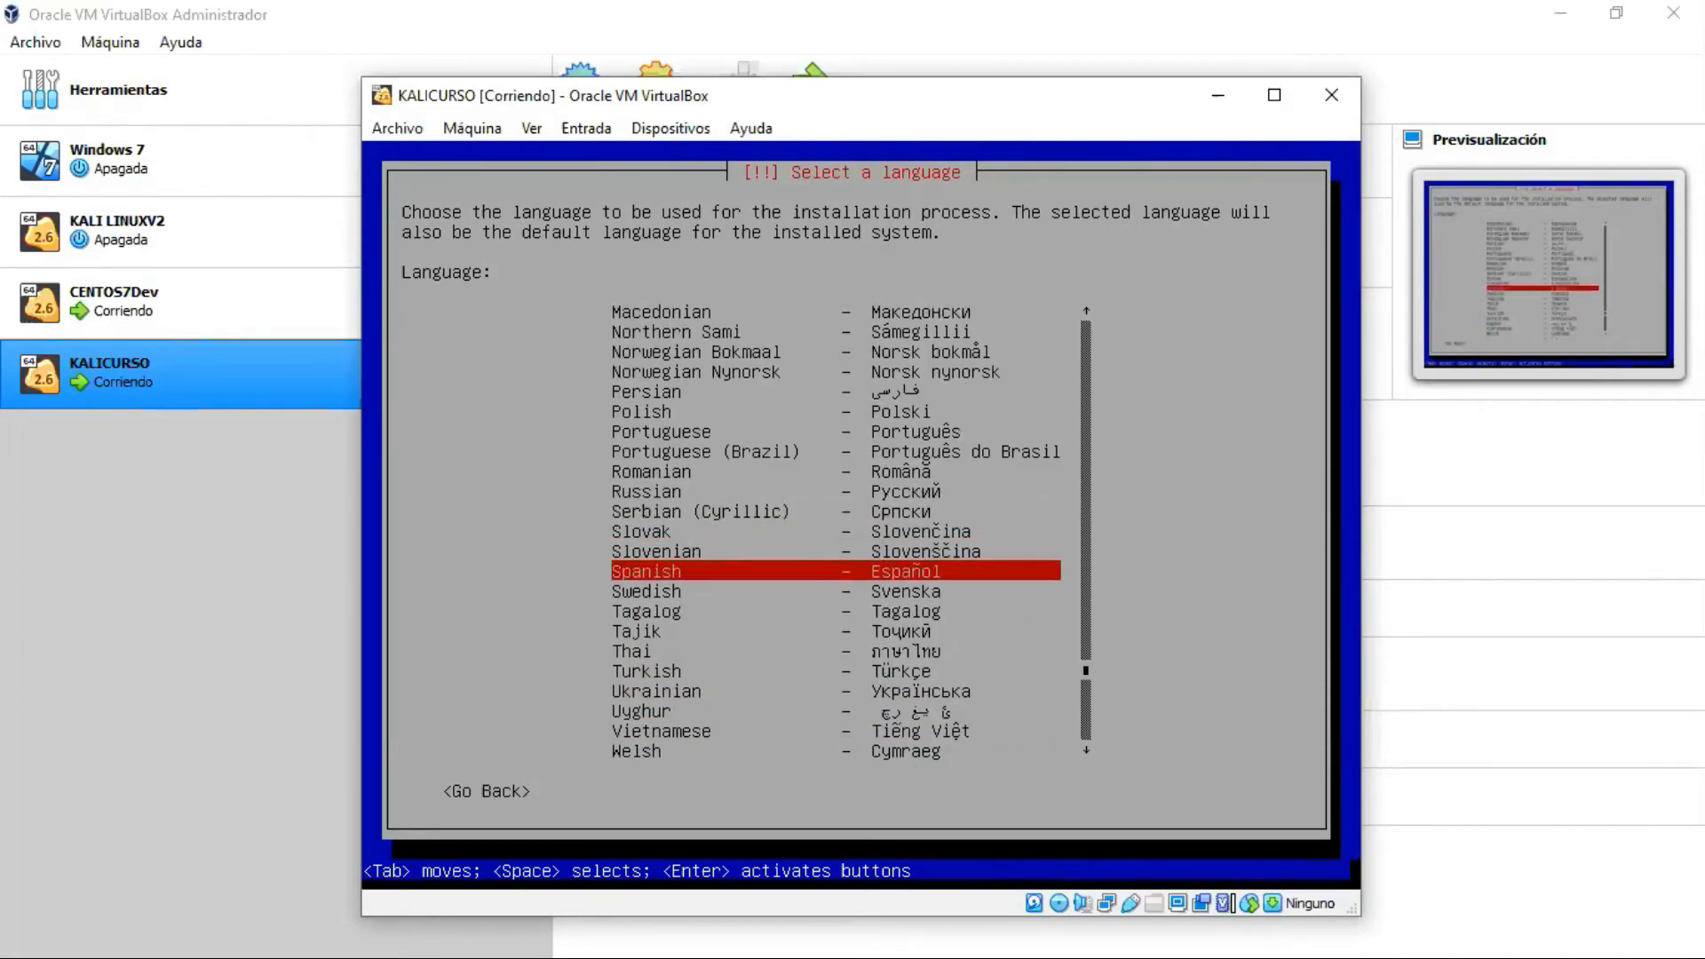
key(Return)
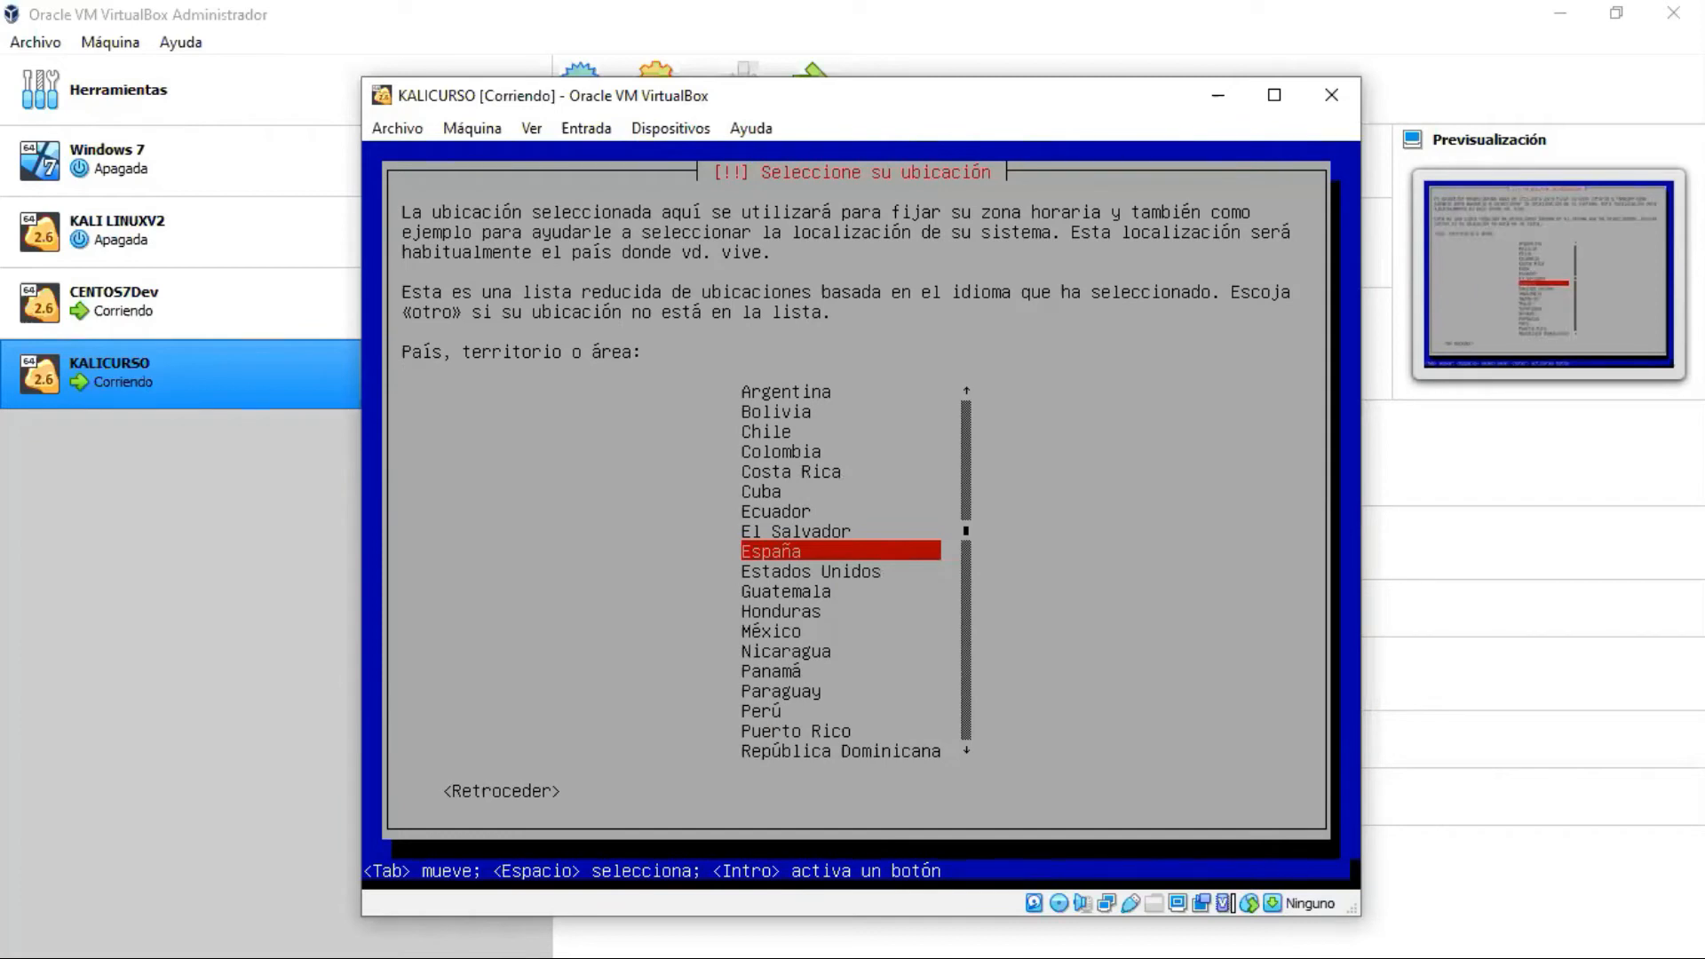
Step: Choose México as the location in the Seleccione su ubicación list
key(Up)
key(Down)
key(Down)
key(Down)
key(Down)
key(Down)
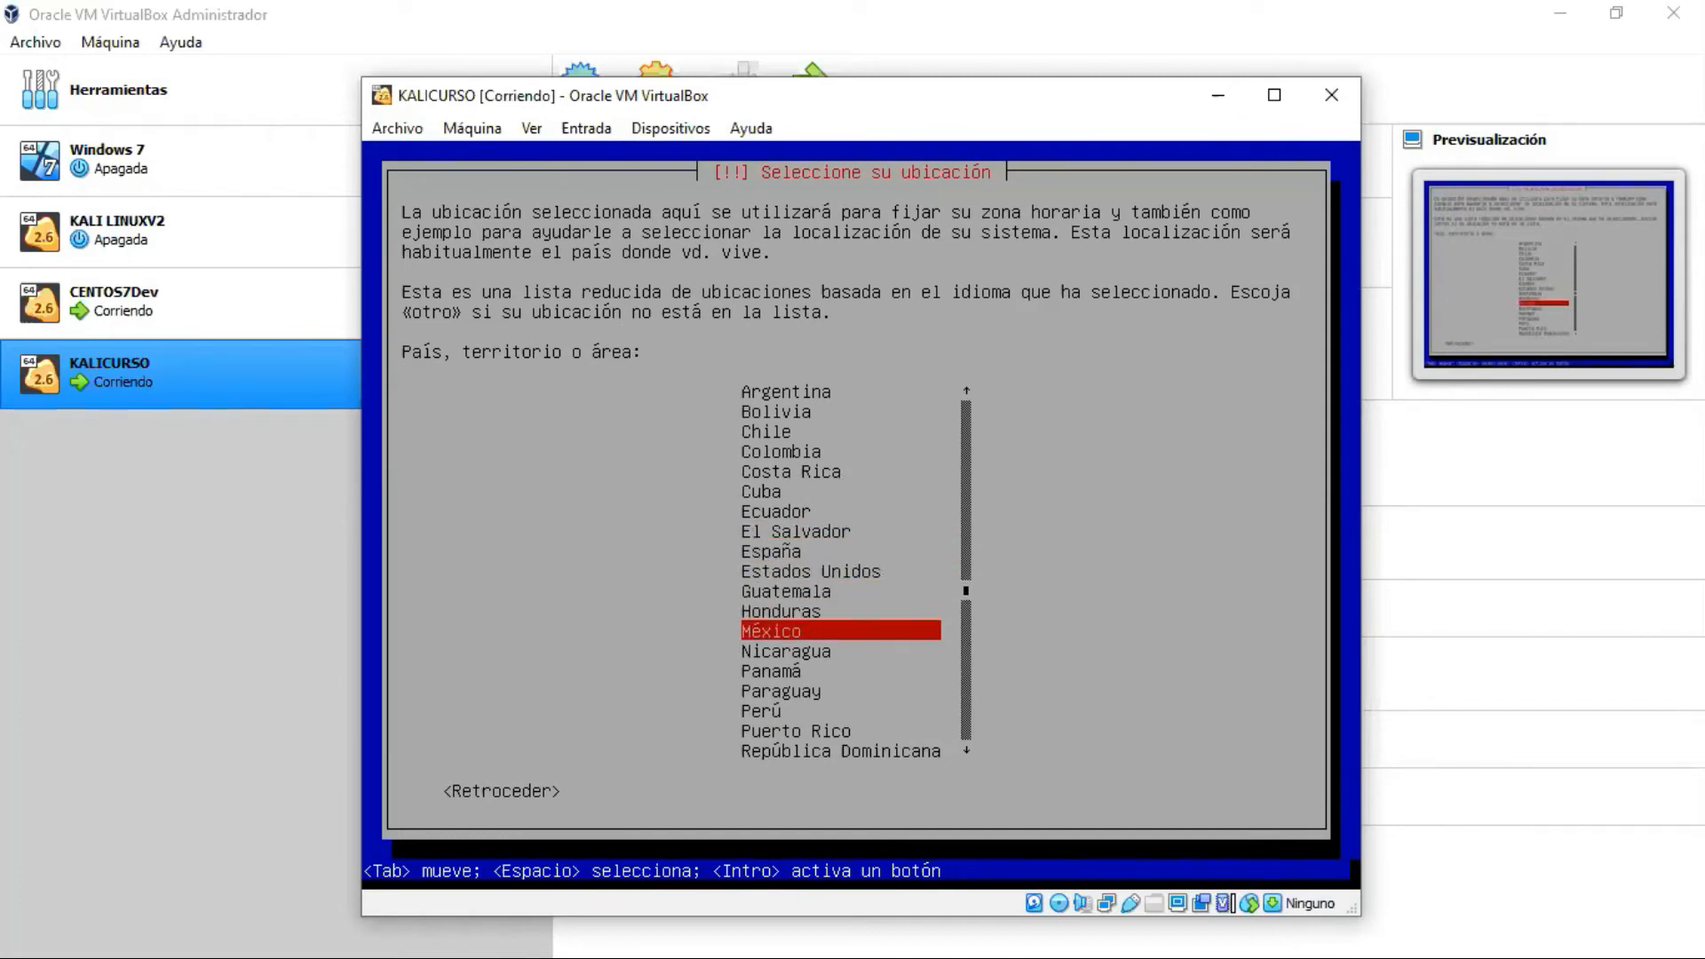
key(Return)
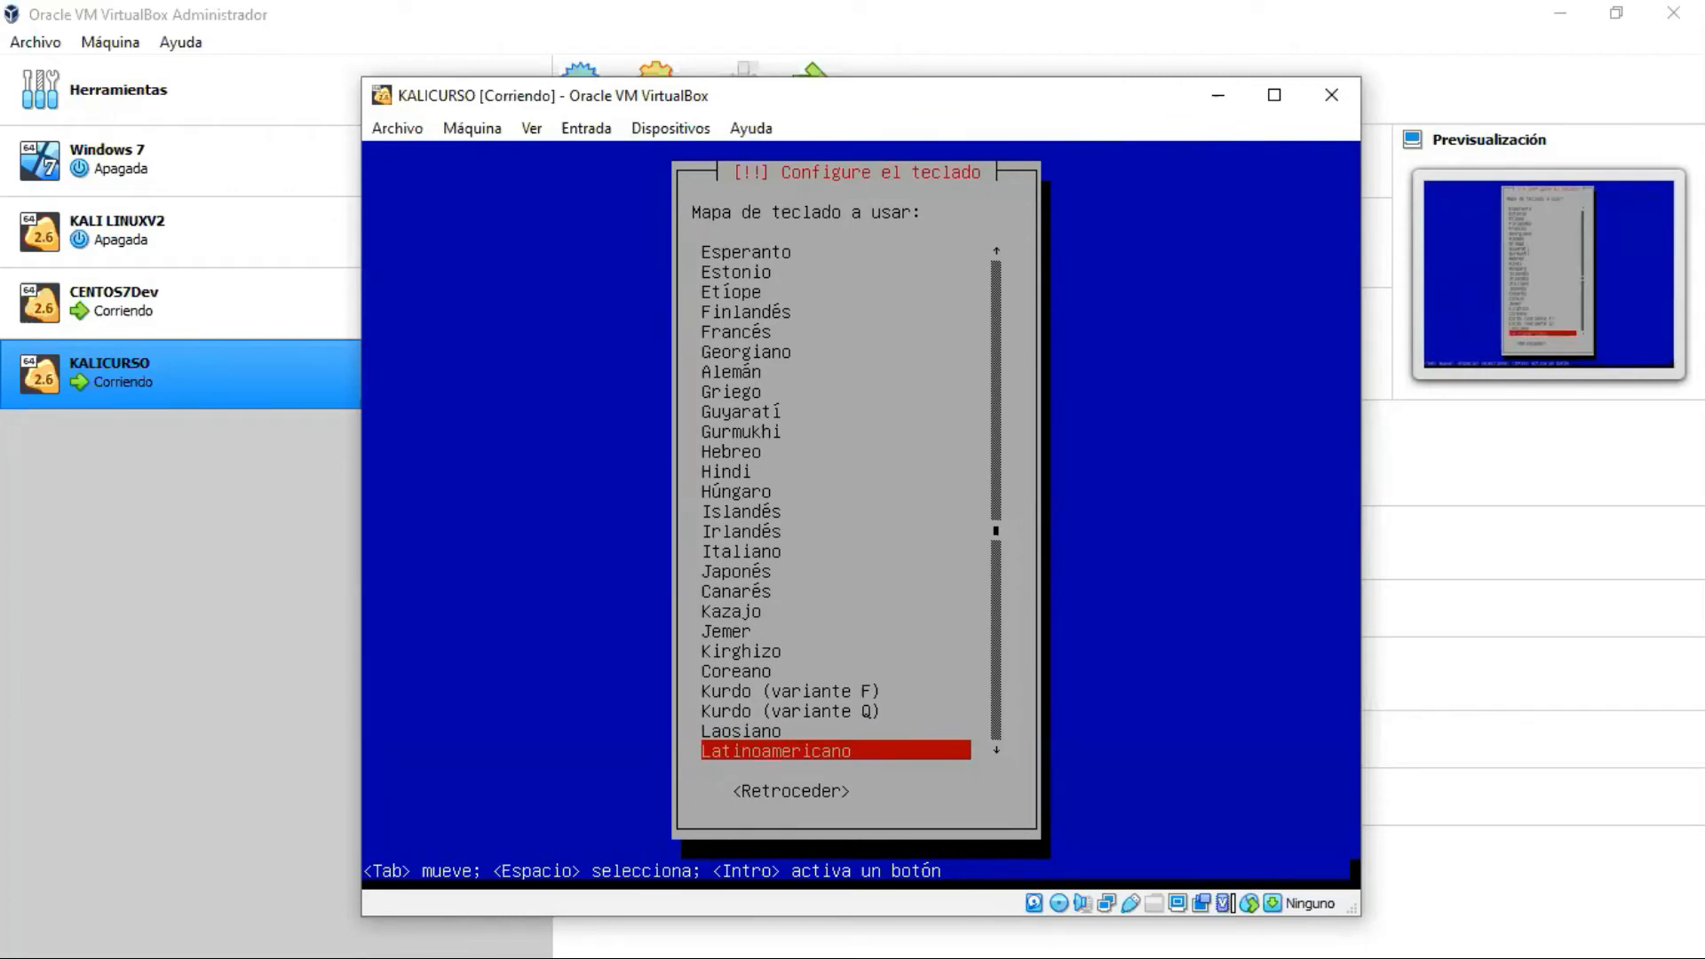
Step: Accept the Latinoamericano keyboard map and let hardware and DHCP network detection finish
key(Return)
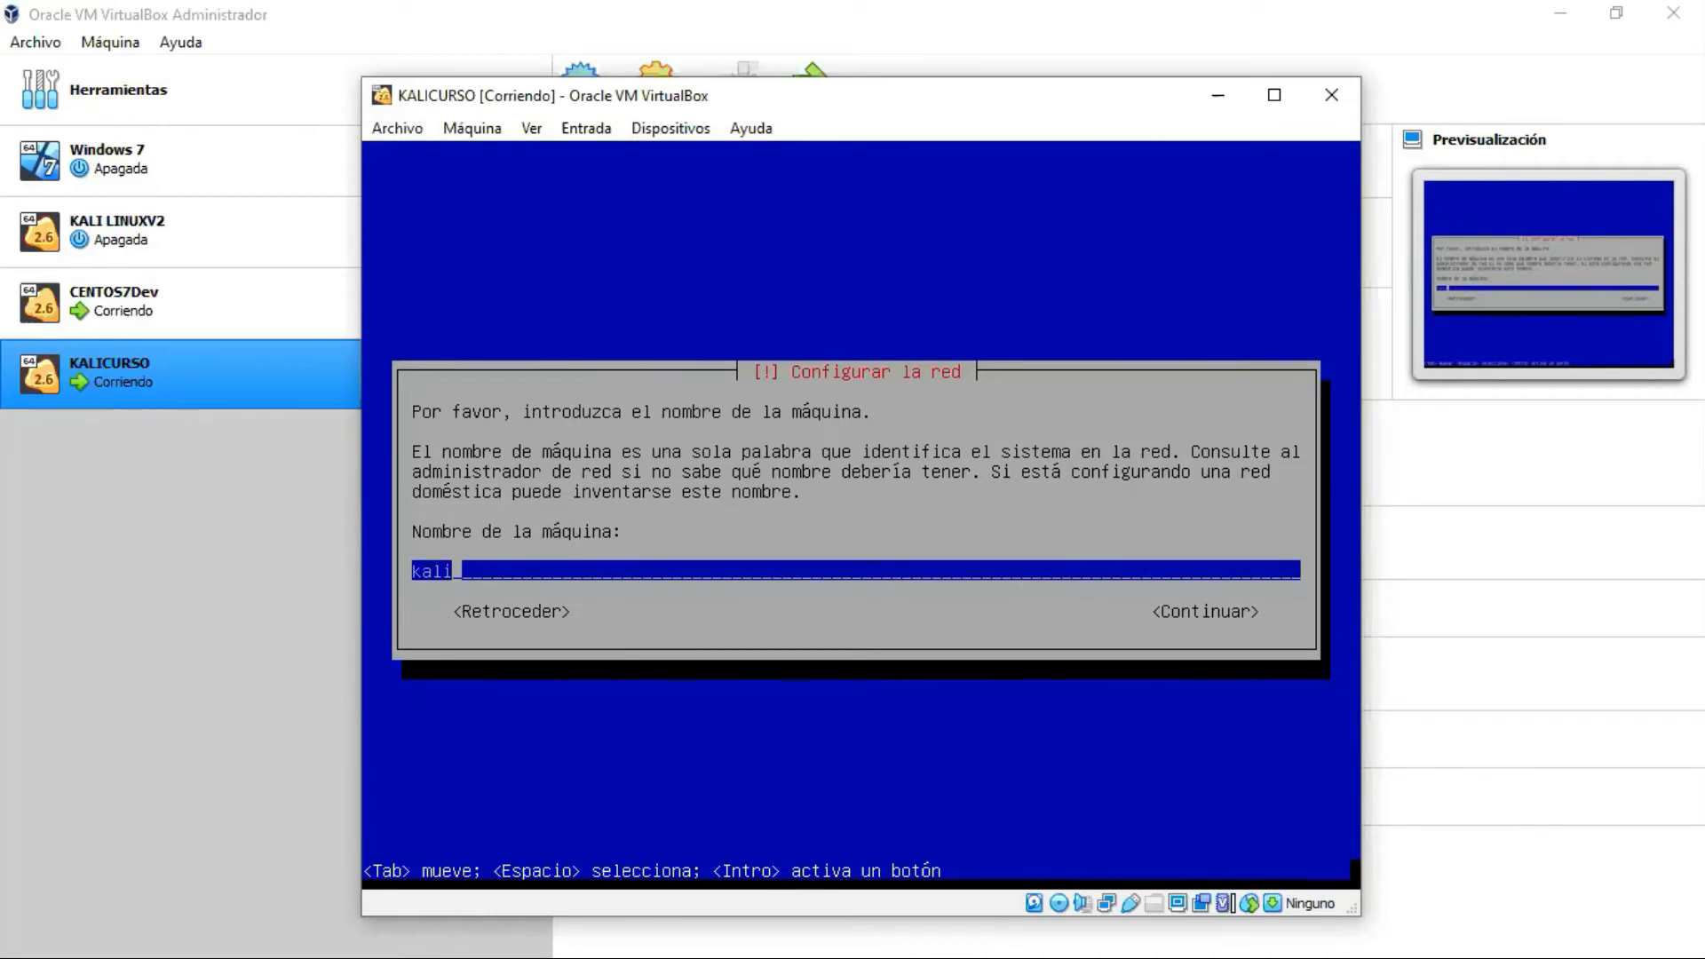
Step: Change the hostname from kali to kalicurso and leave the domain name empty
key(BackSpace)
text(icurso)
key(Tab)
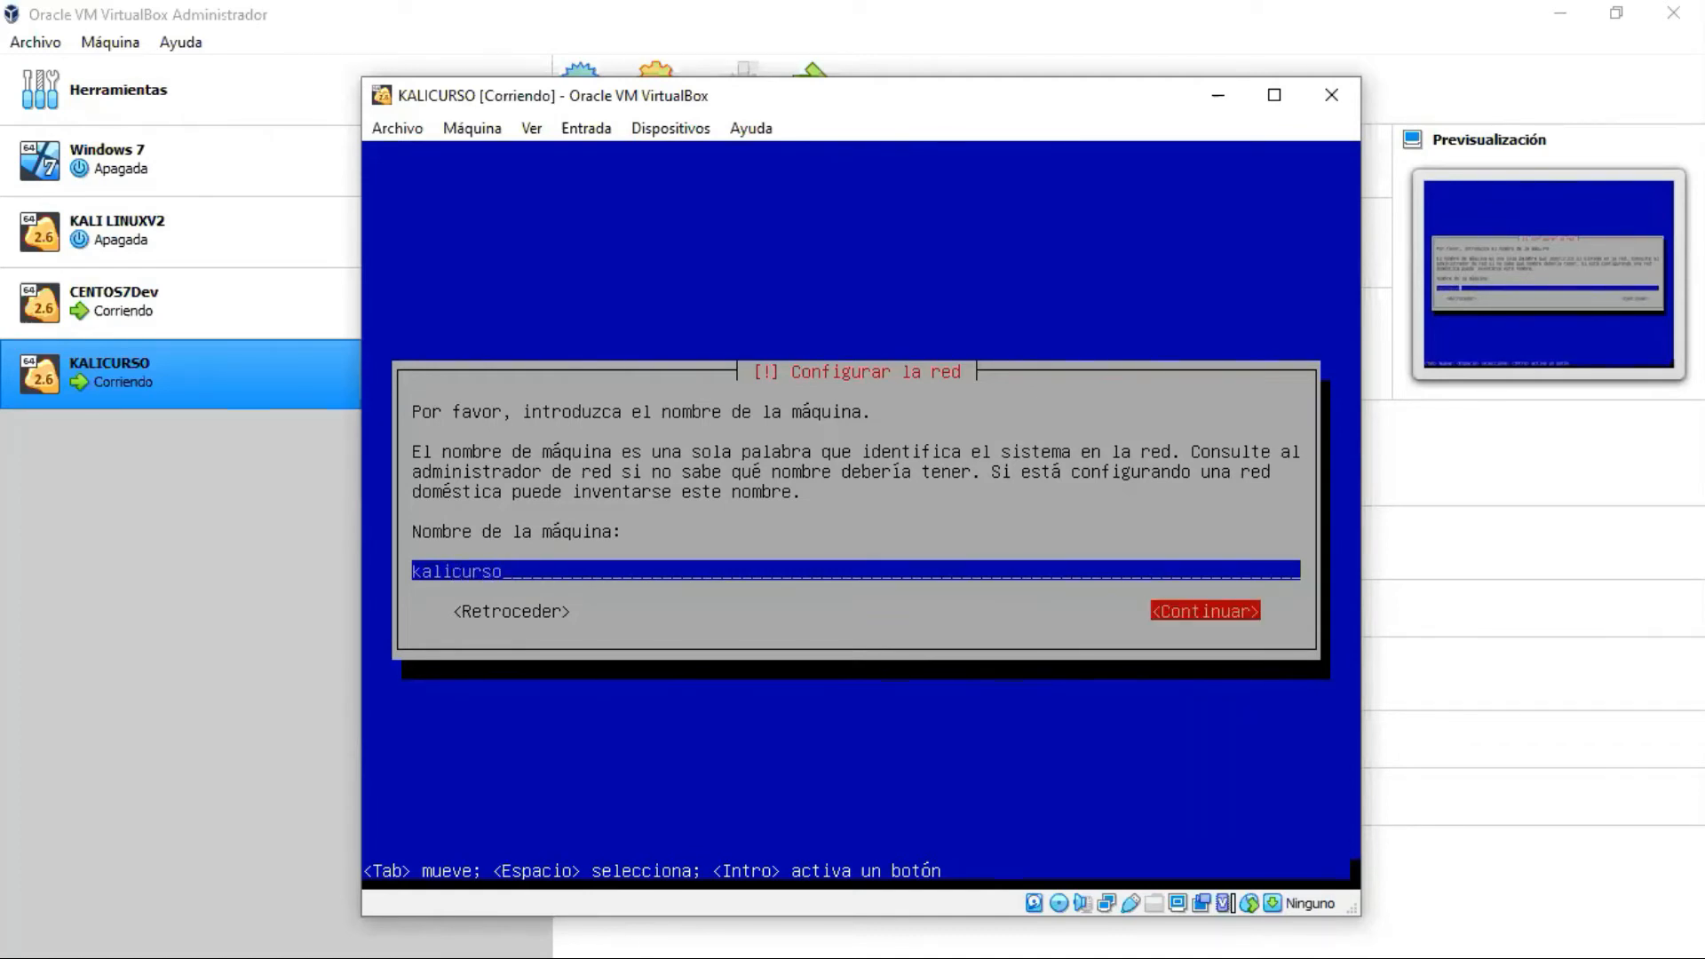
key(Return)
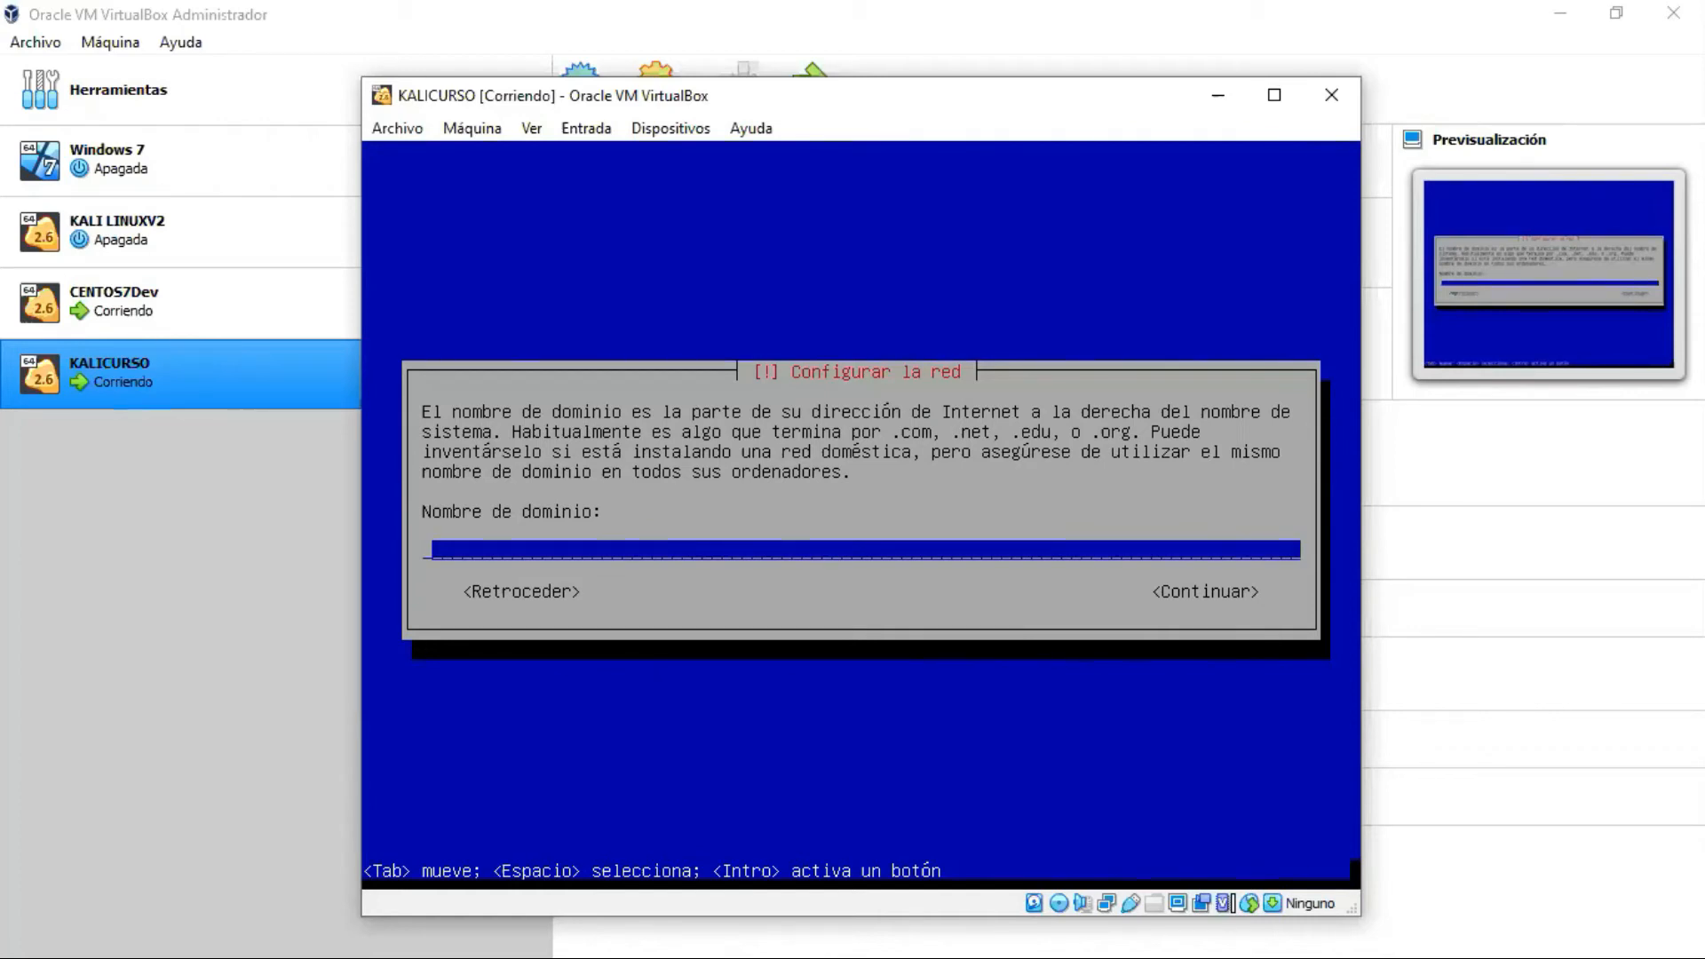
key(Tab)
key(Return)
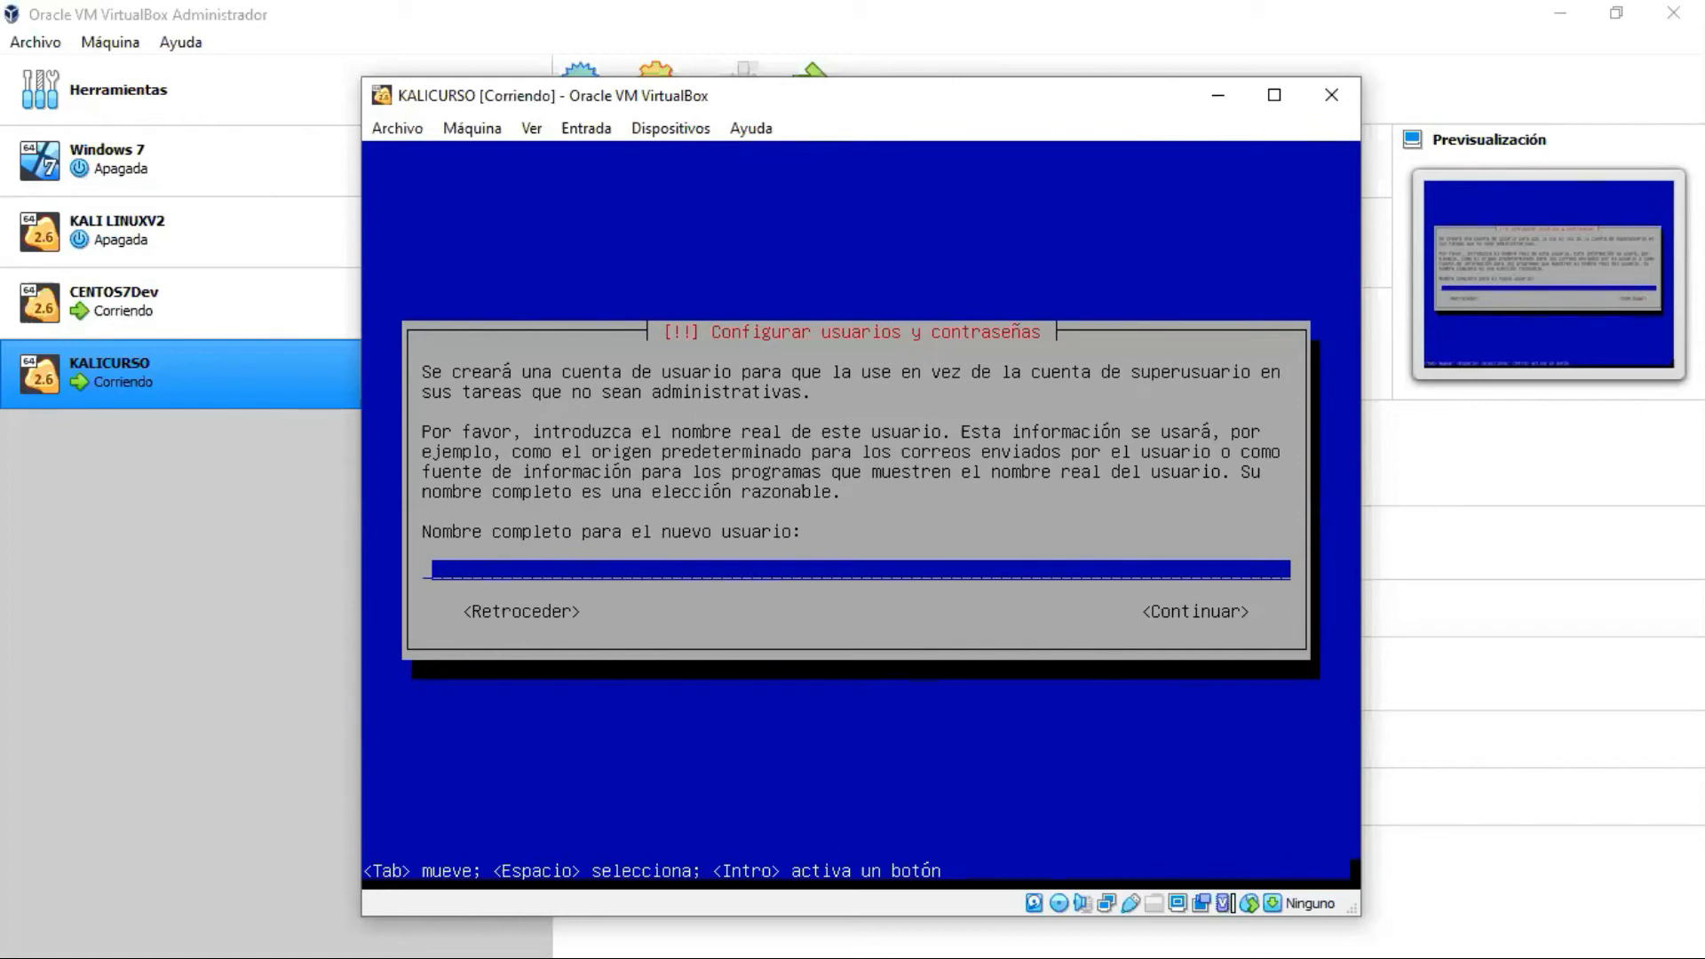
Step: Enter usuario as the new user's full name and accept usuario as the username
text(usuario)
key(BackSpace)
key(BackSpace)
key(BackSpace)
key(BackSpace)
key(BackSpace)
key(BackSpace)
text(suario)
key(Tab)
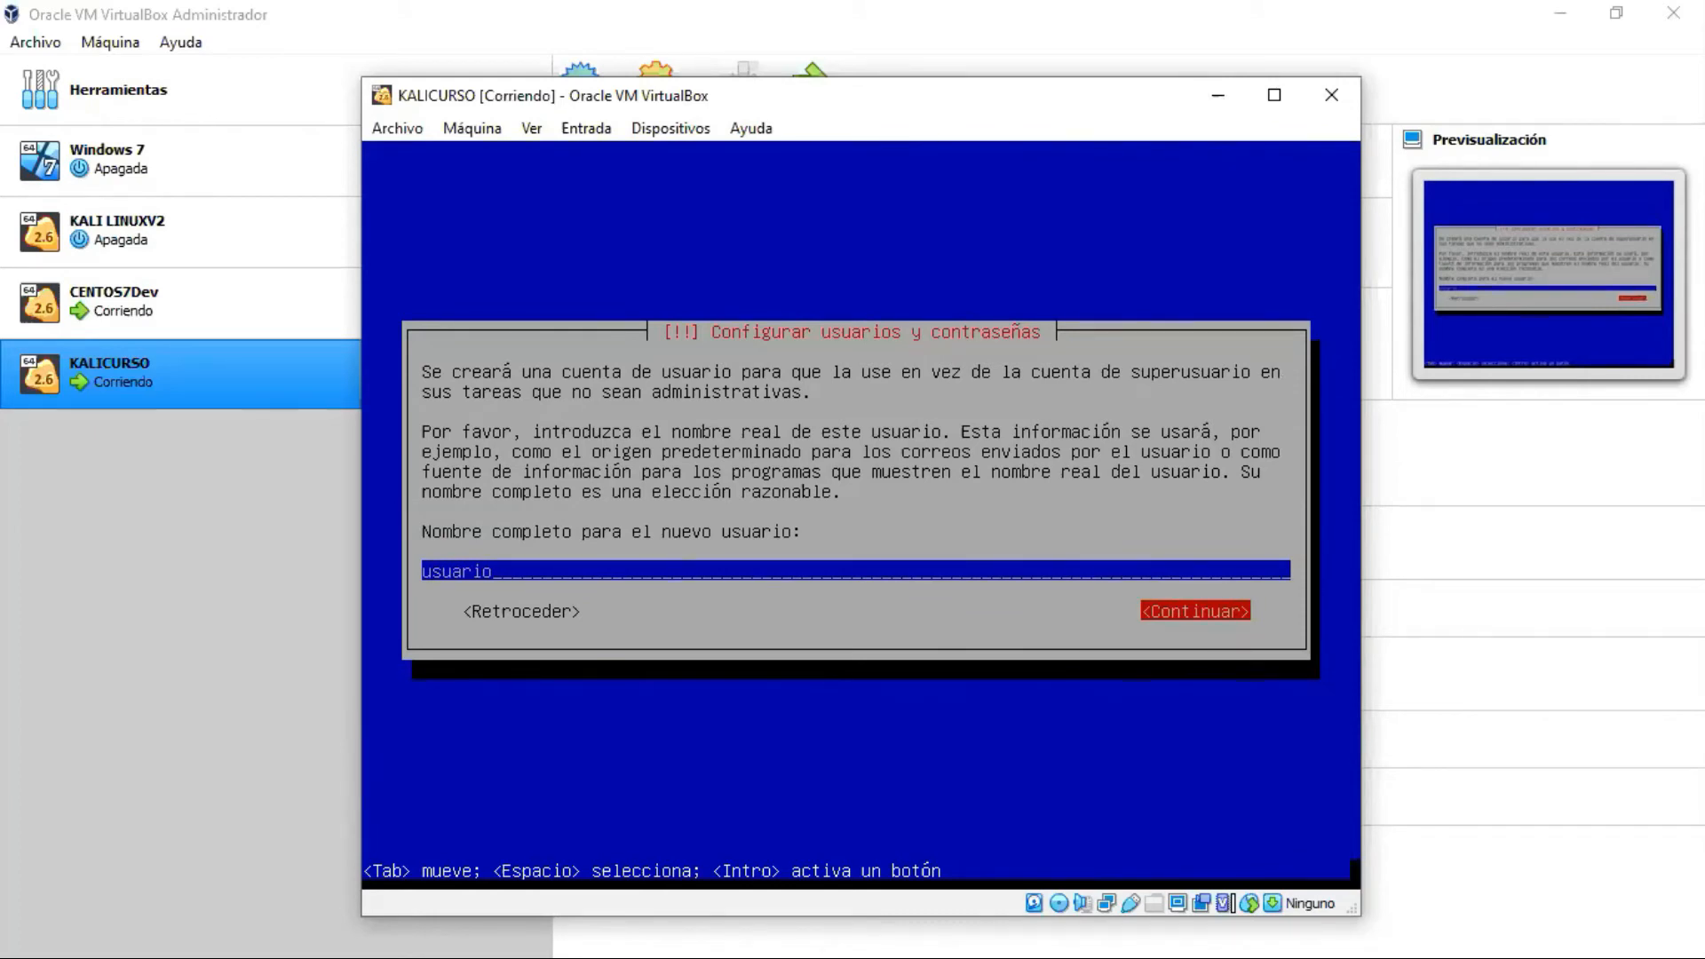
key(Tab)
key(Tab)
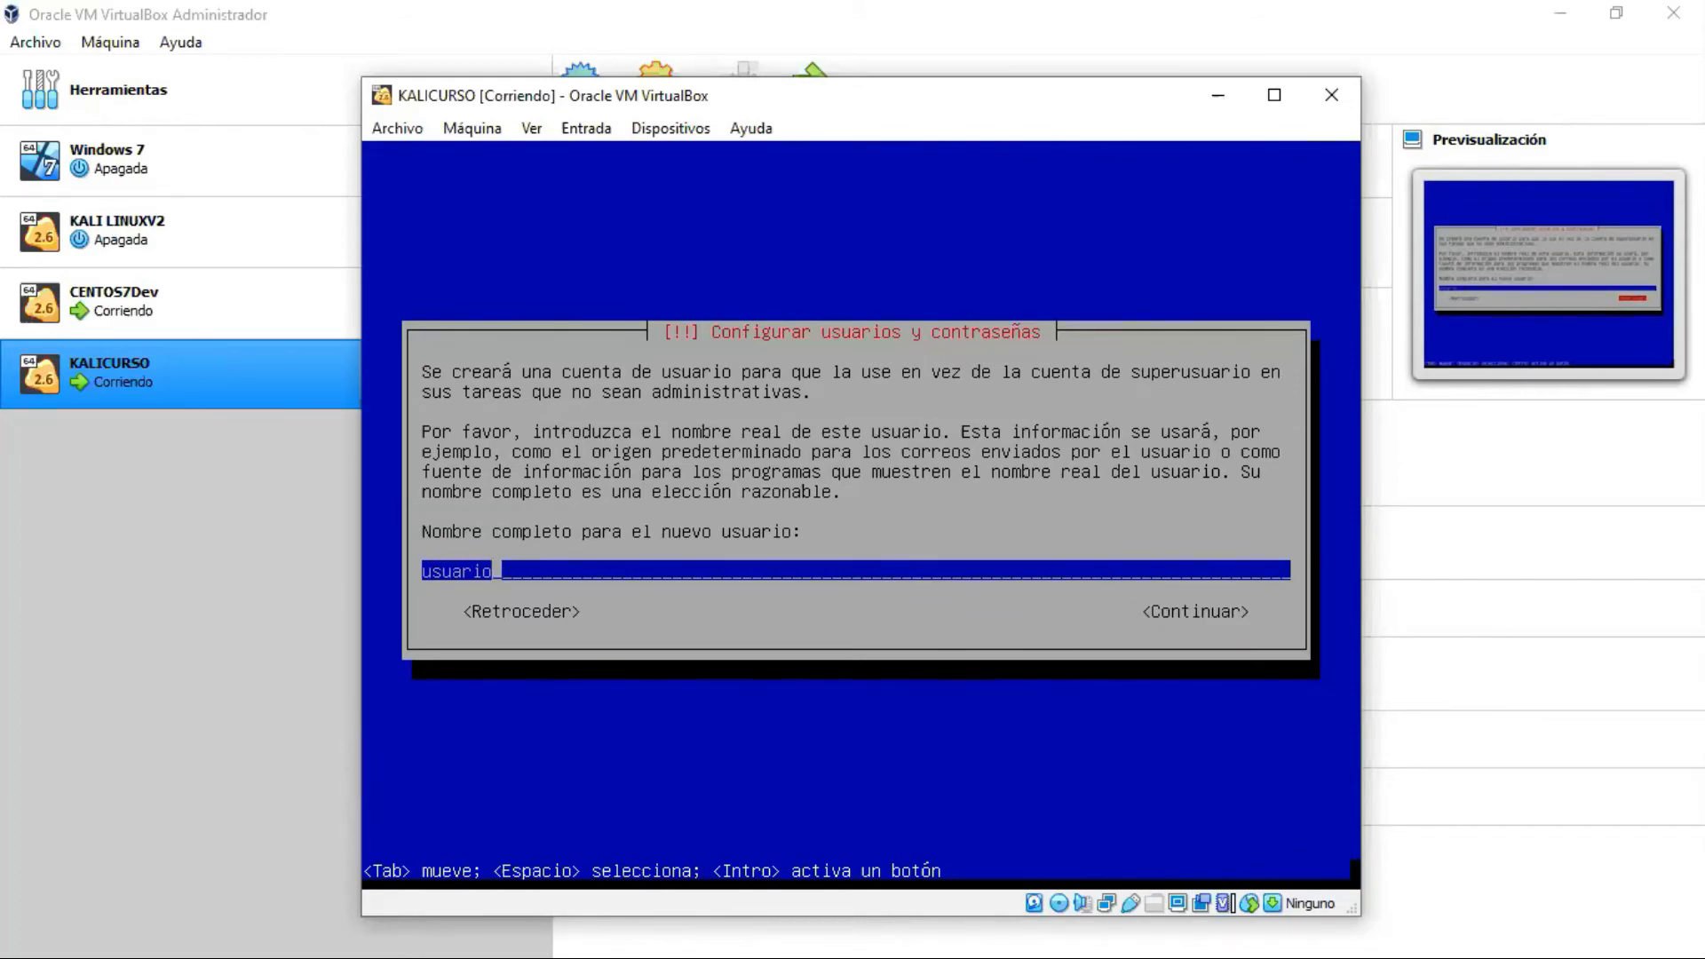
key(Tab)
key(Return)
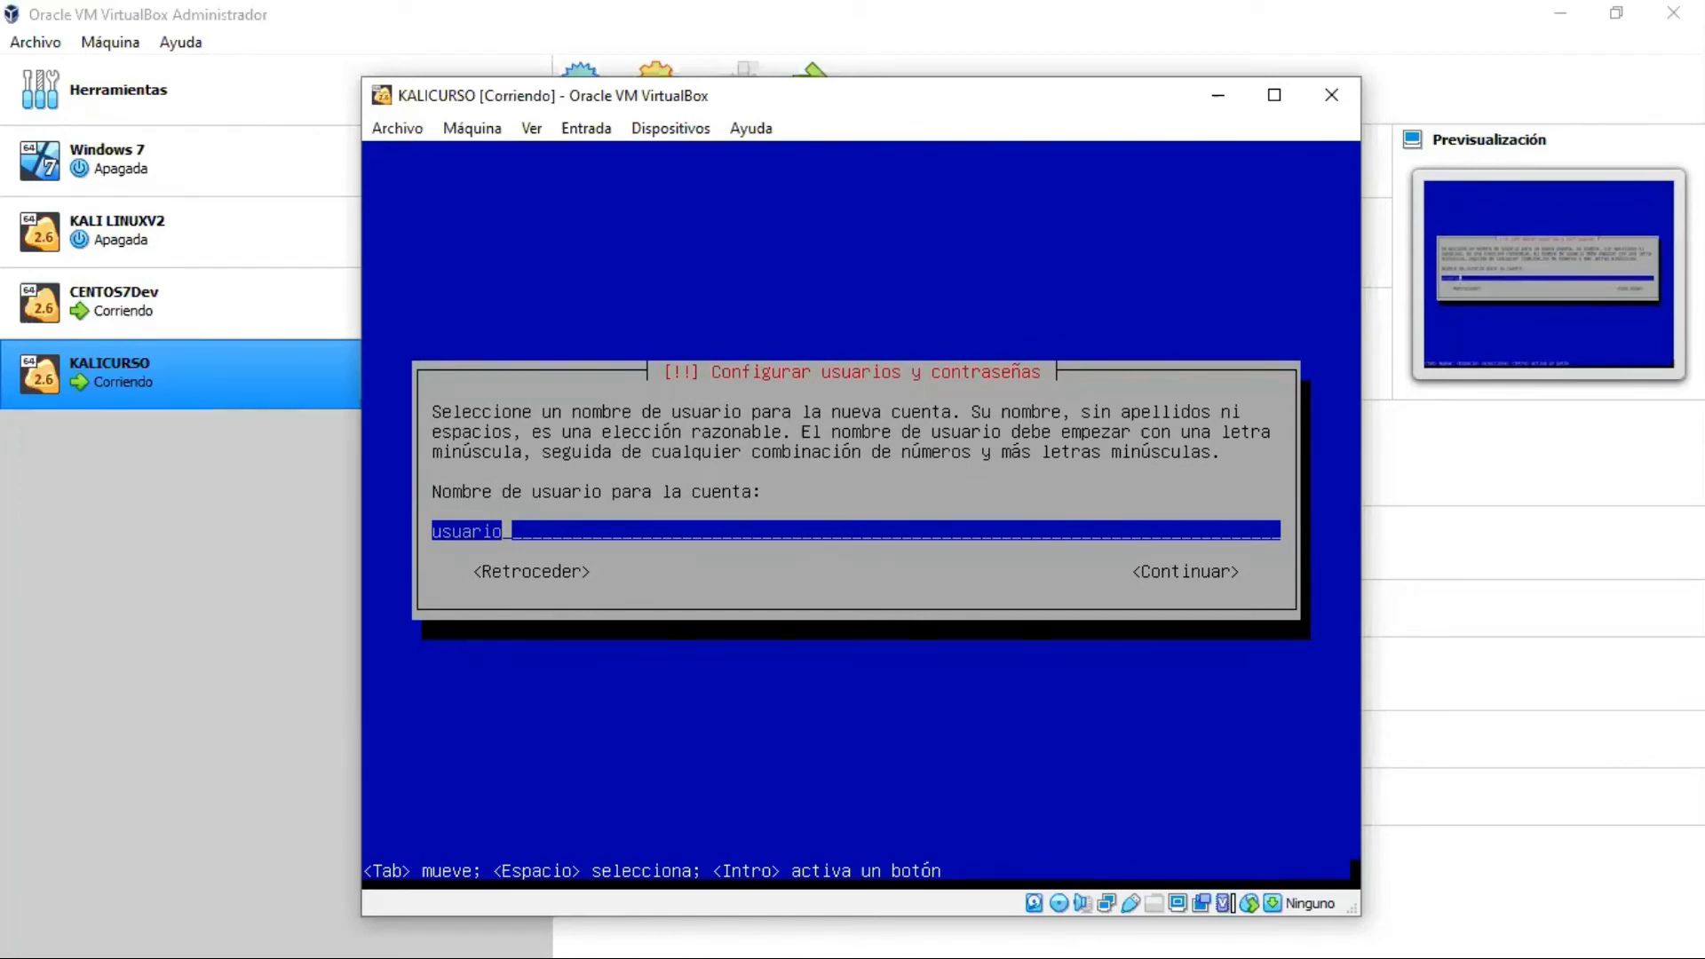
key(Tab)
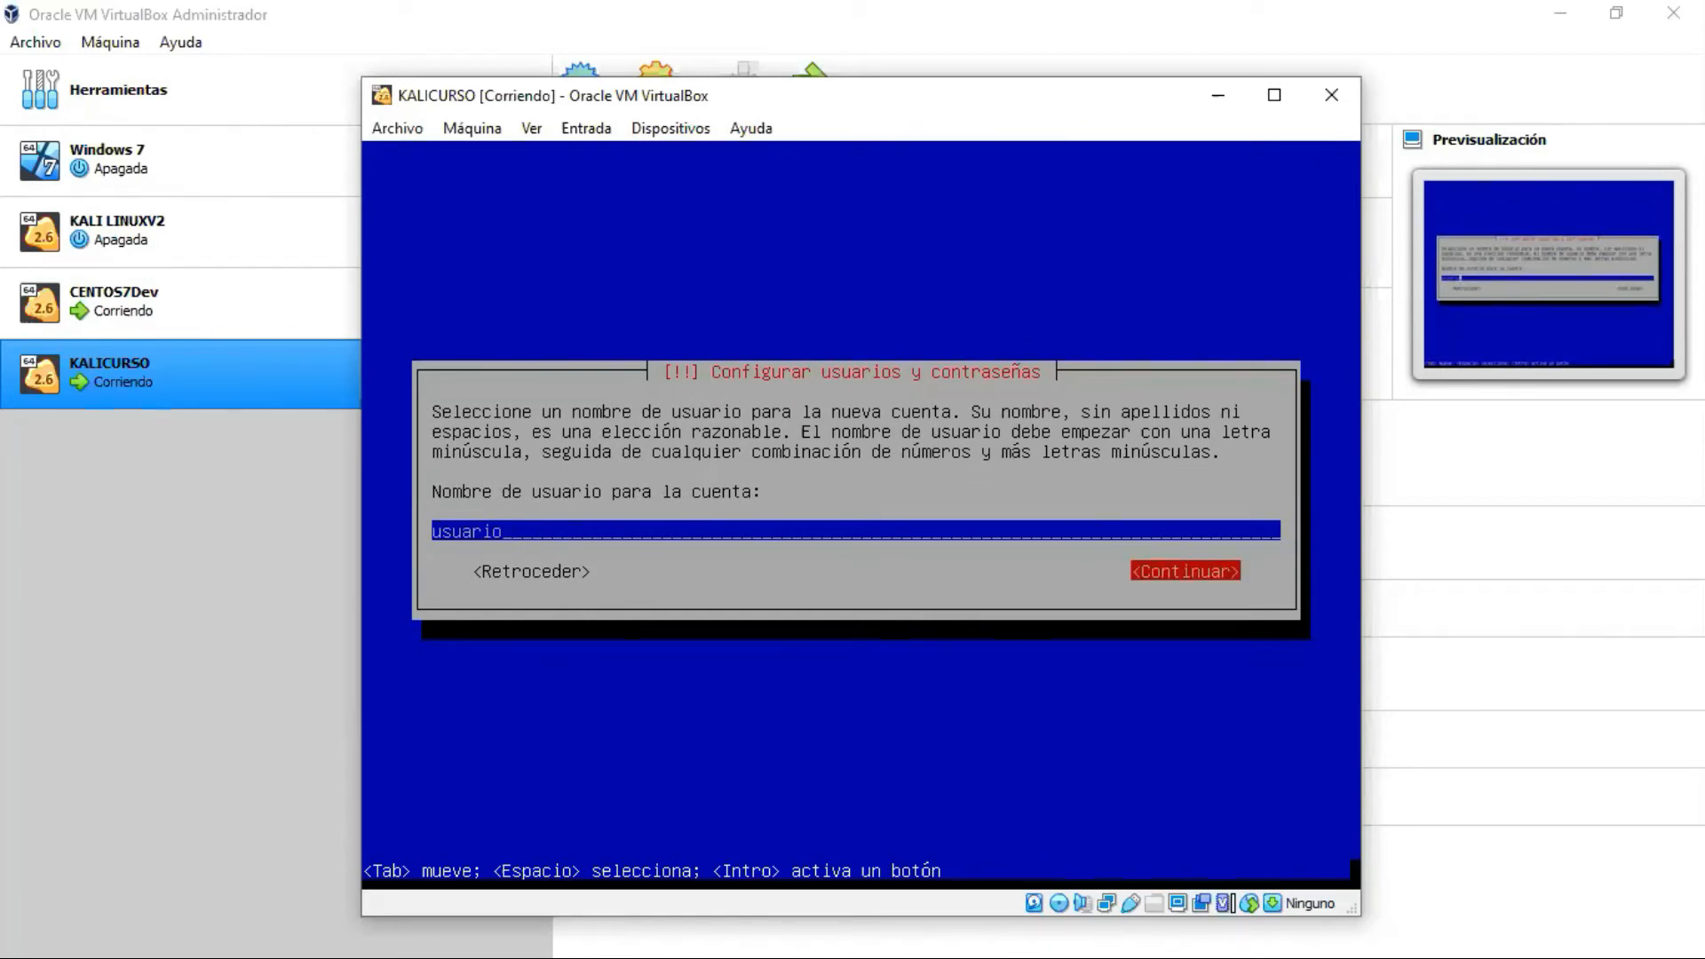
key(Return)
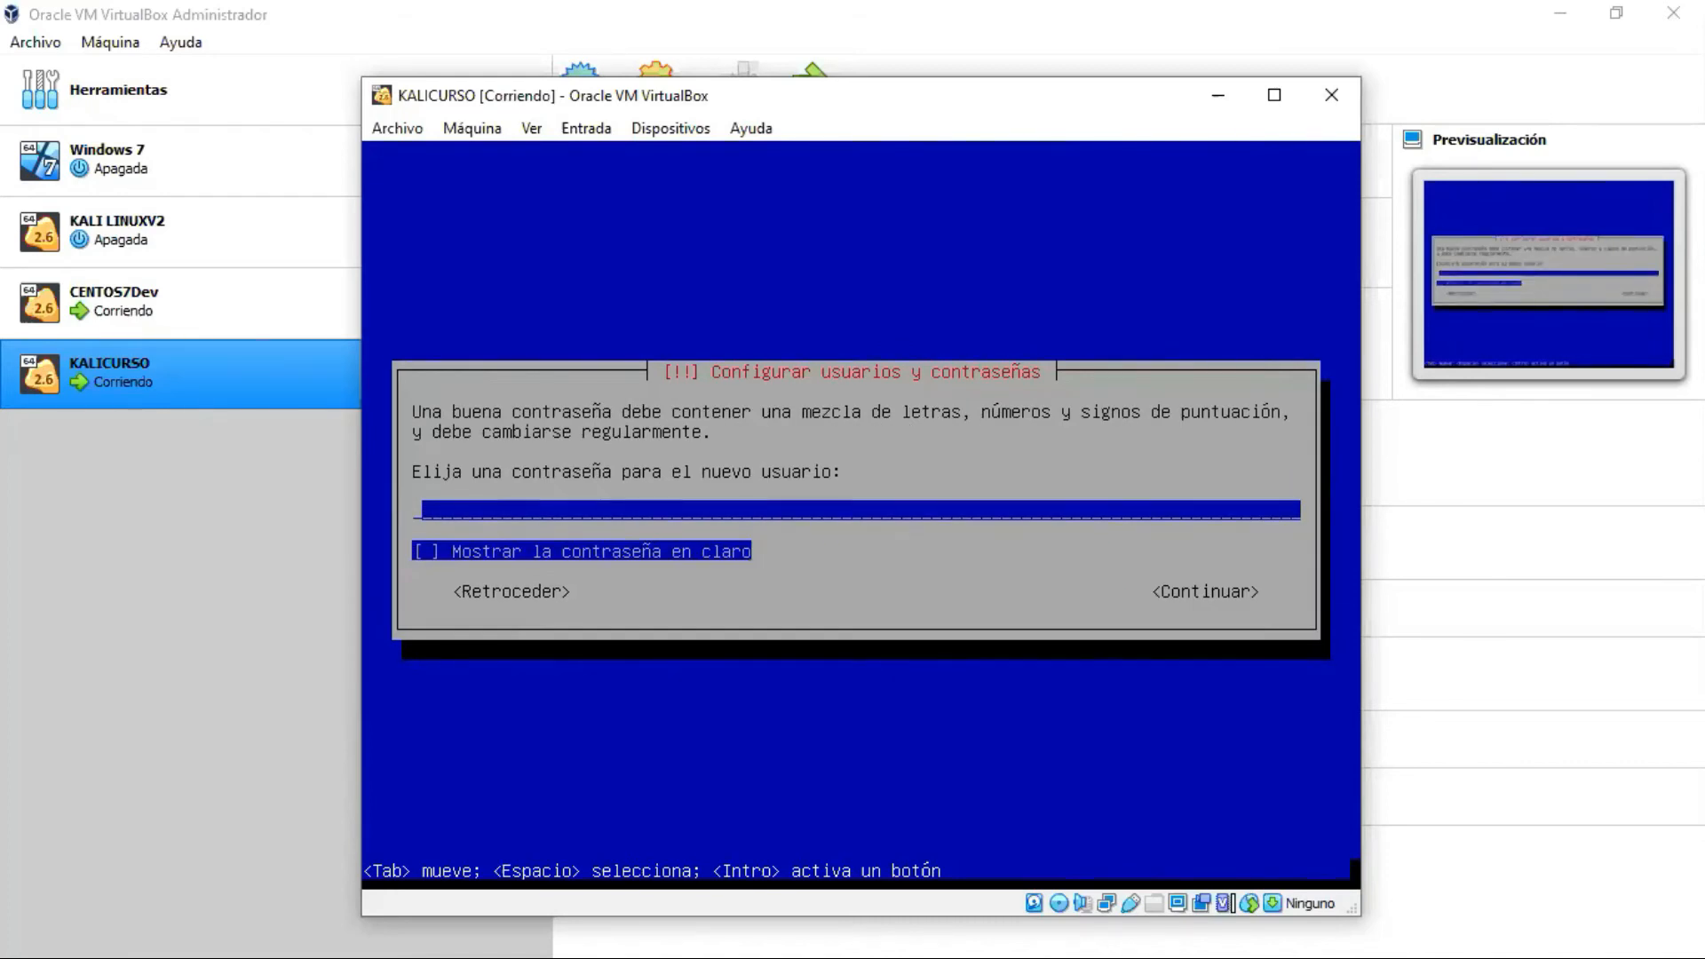
Step: Enter the new user's account password, showing it in plain text to check it
text(********)
key(BackSpace)
key(BackSpace)
key(BackSpace)
key(BackSpace)
key(BackSpace)
key(BackSpace)
key(BackSpace)
key(BackSpace)
text(********)
key(Tab)
key(space)
key(Tab)
key(Return)
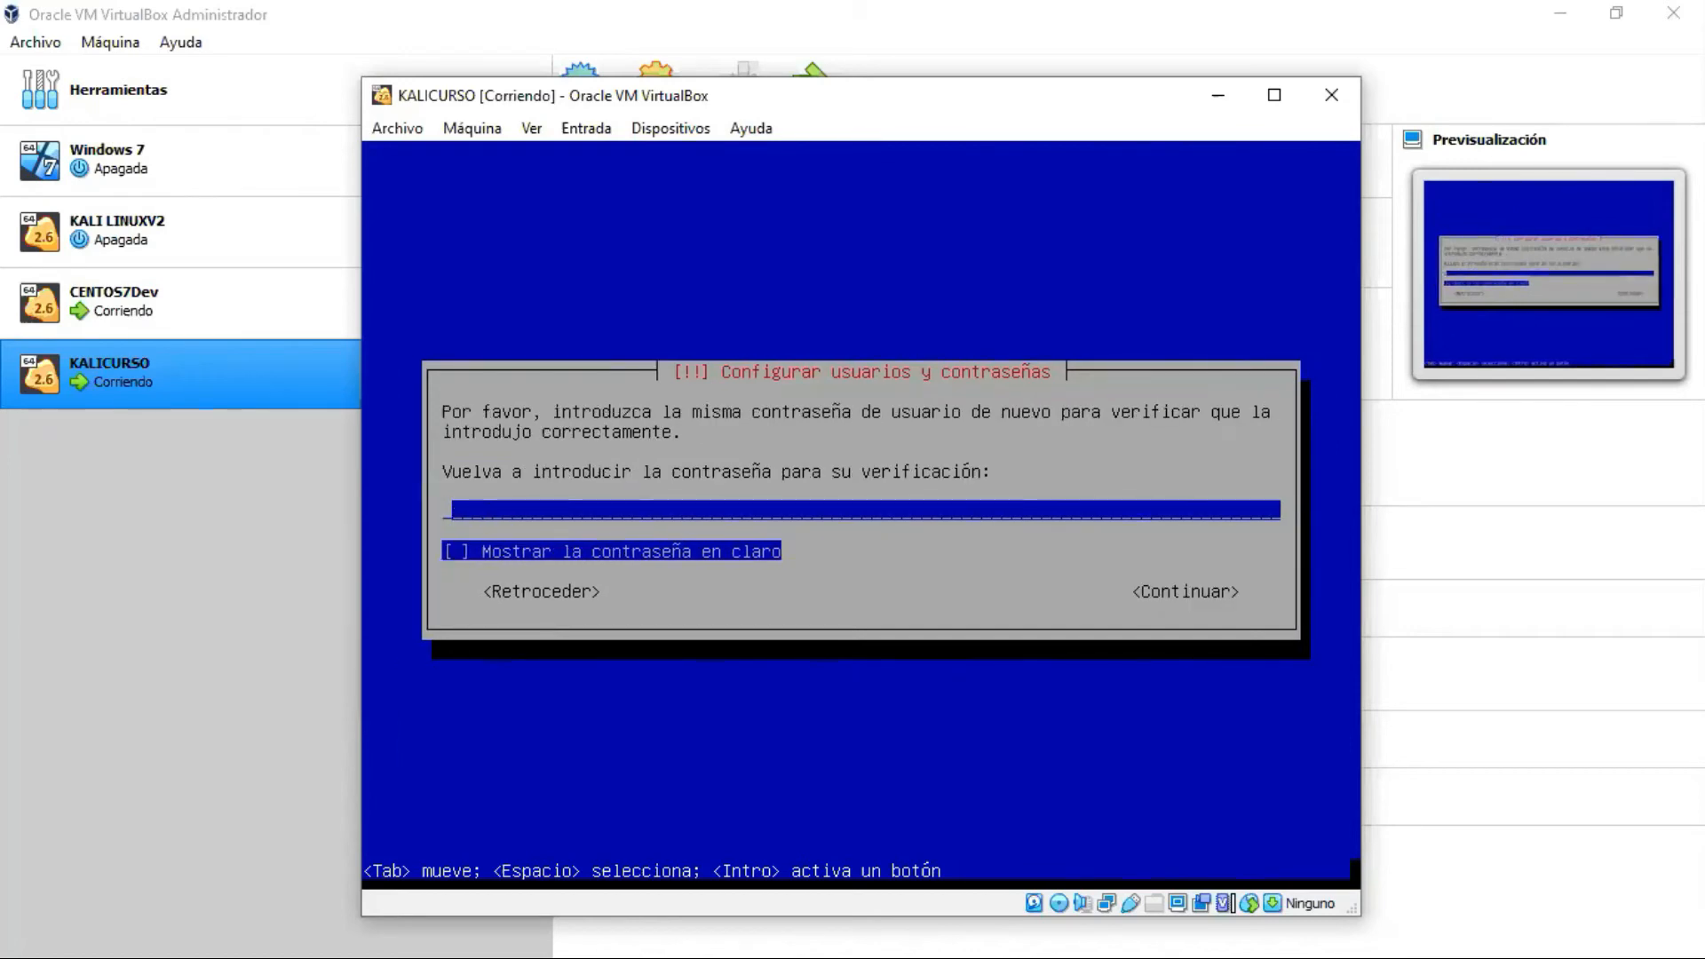
Step: Retype the same password on the verification screen, revealing it to confirm it matches
text(12345678)
key(Tab)
key(space)
key(Tab)
key(Return)
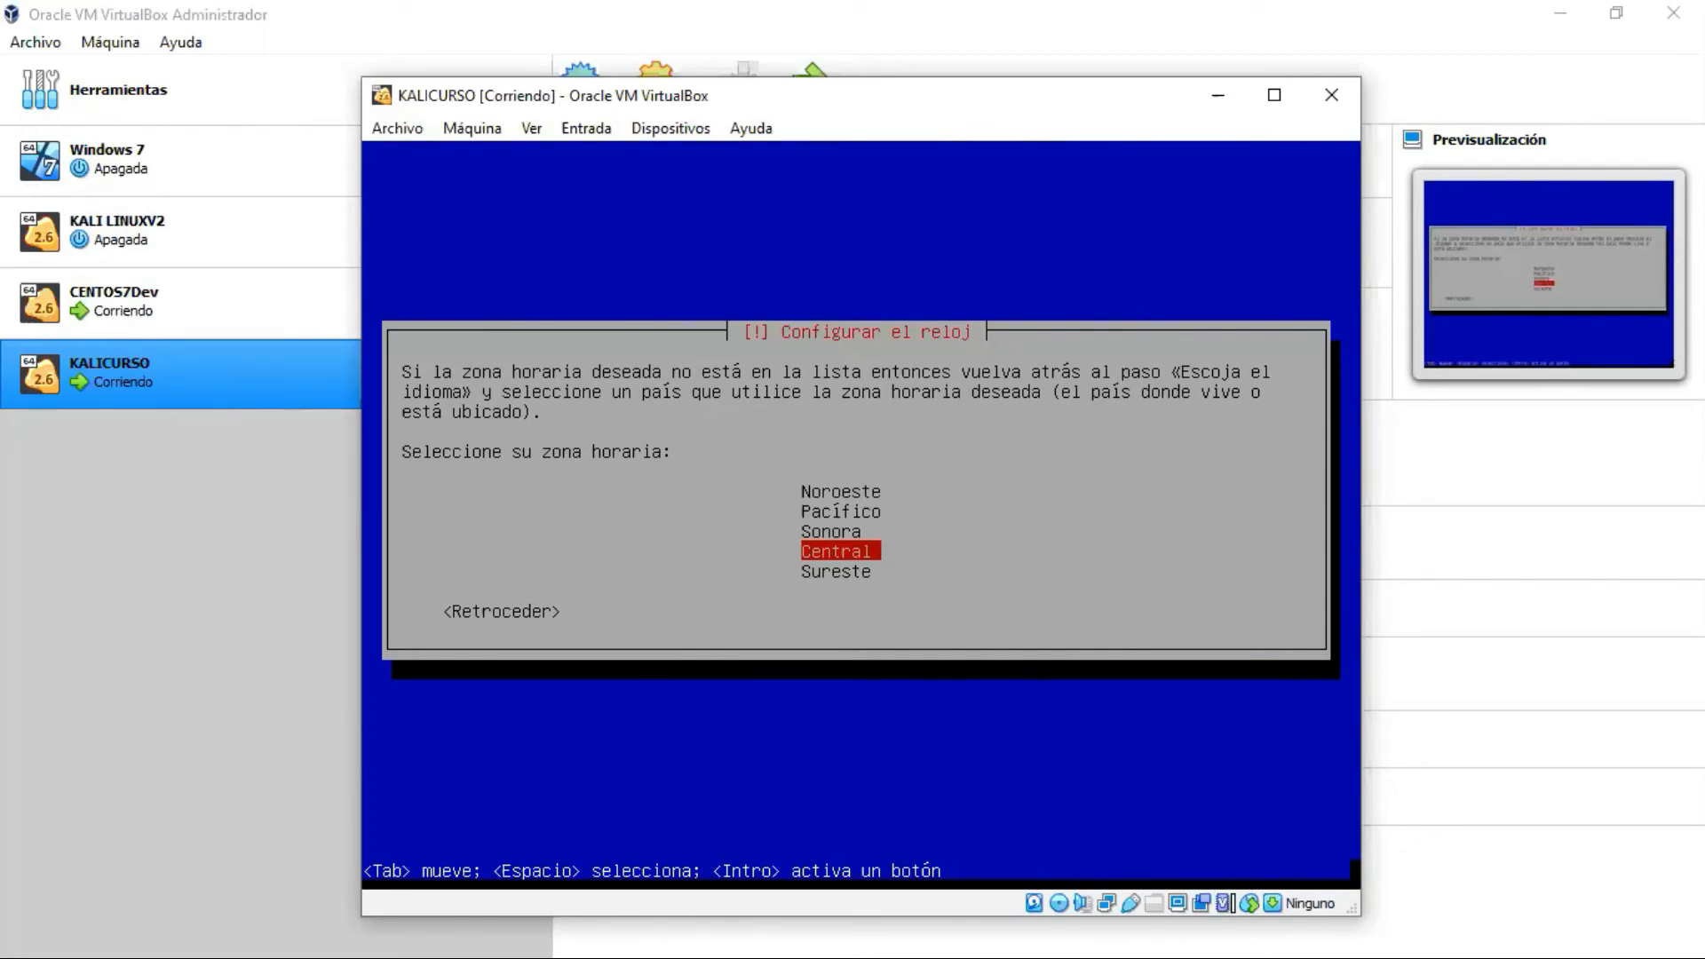
Step: Keep the highlighted Central time zone for the clock setup
key(Return)
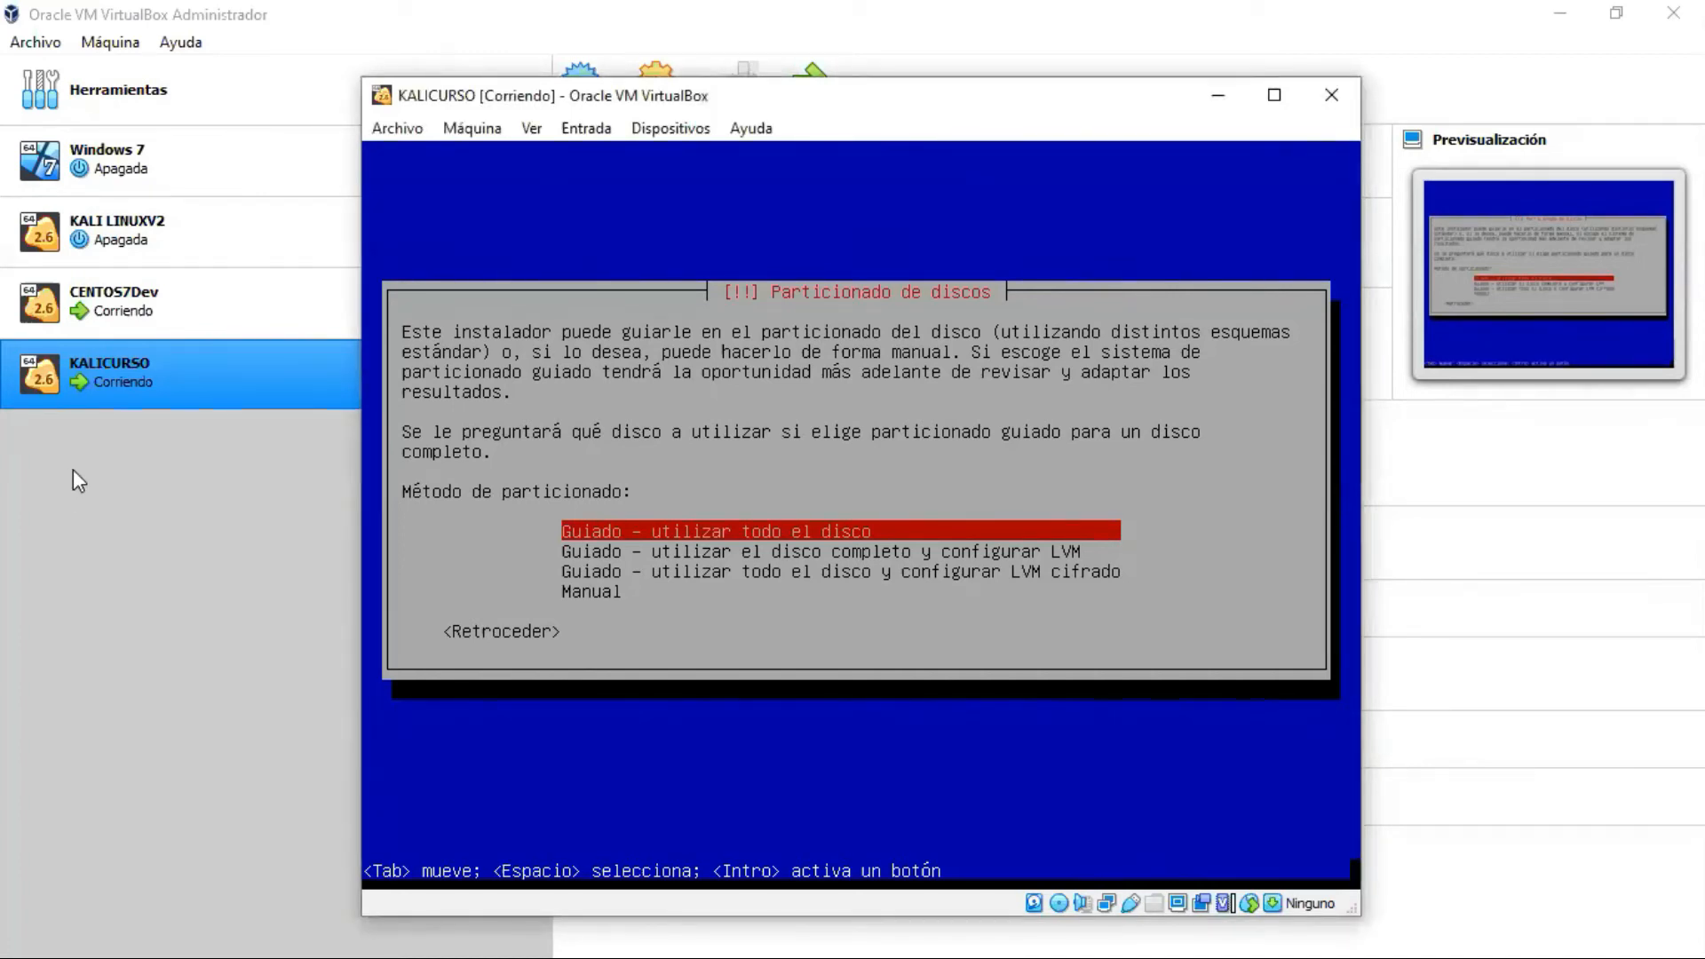
Step: Choose 'Guiado - utilizar todo el disco' on the 22.3 GB SCSI1 (sda) disk
key(Down)
key(Down)
key(Up)
key(Up)
key(Return)
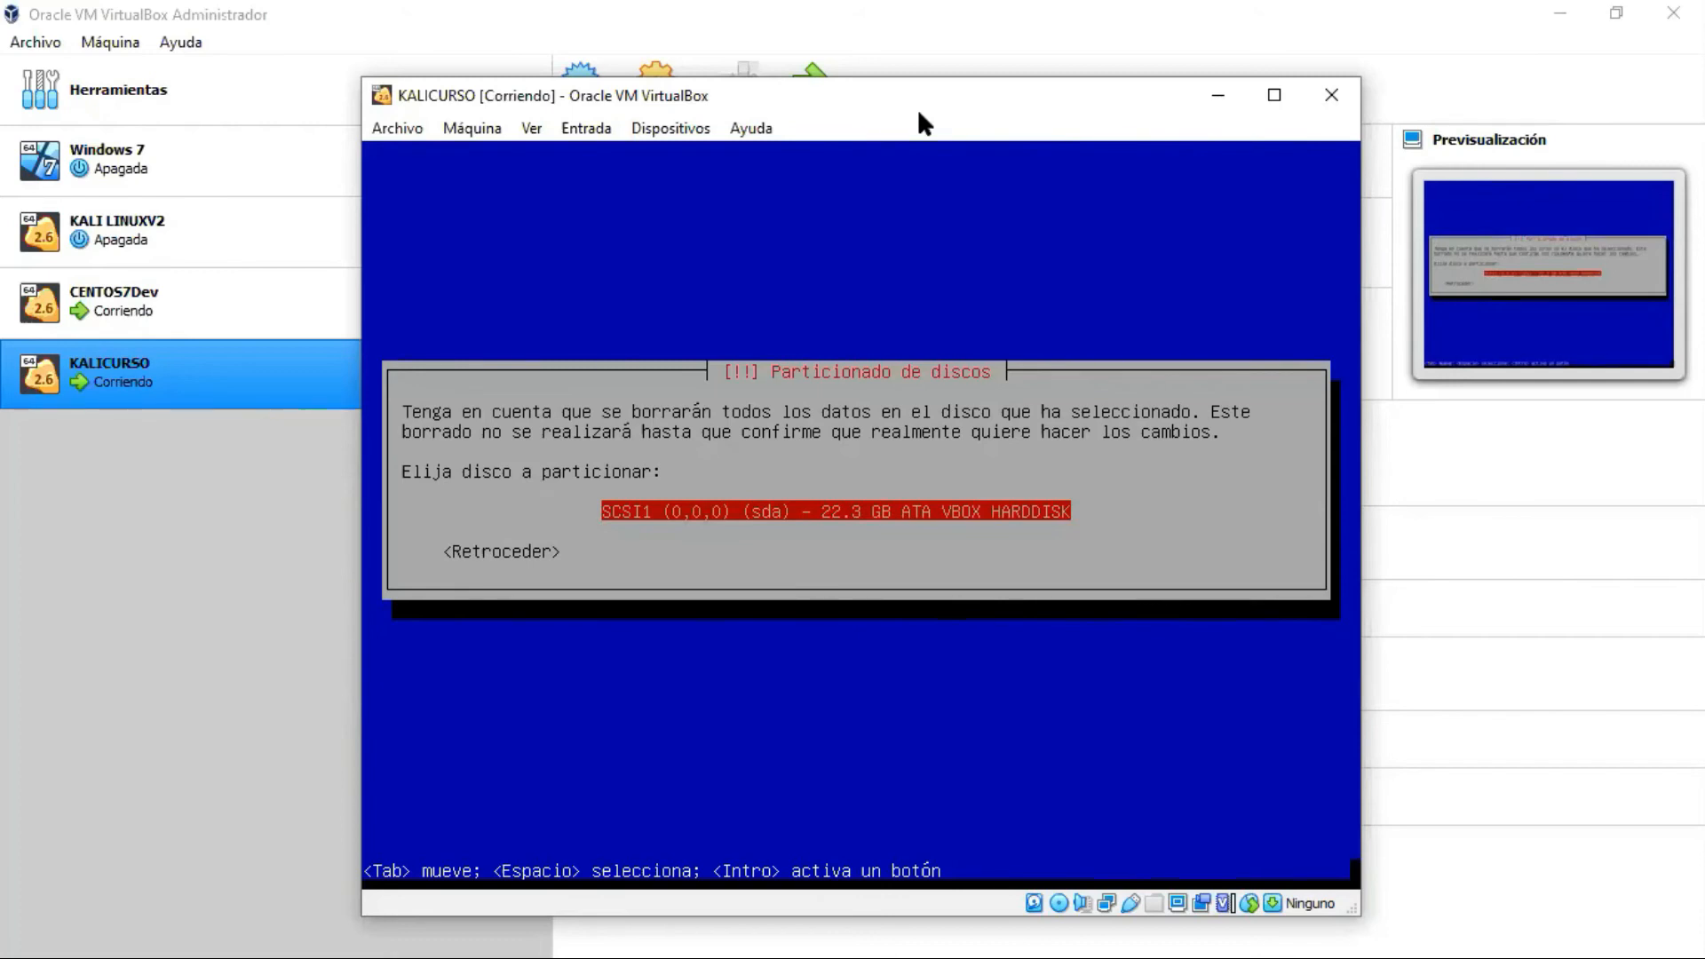
key(Return)
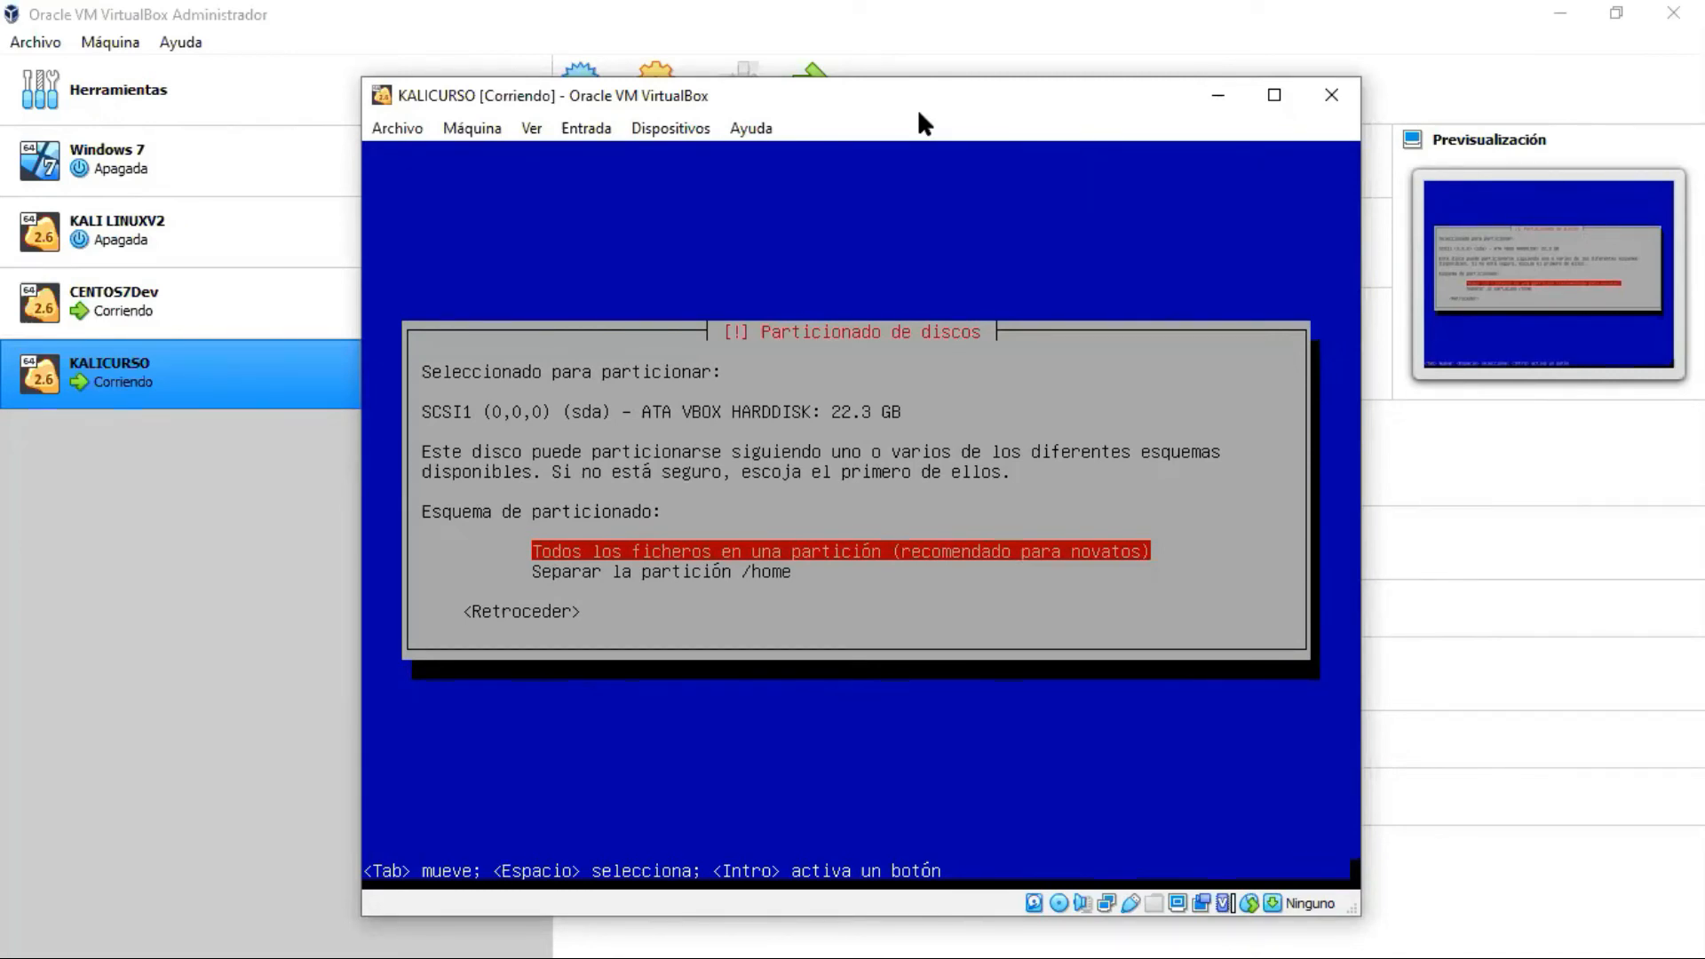
Step: Select the scheme with all files in one partition
key(Down)
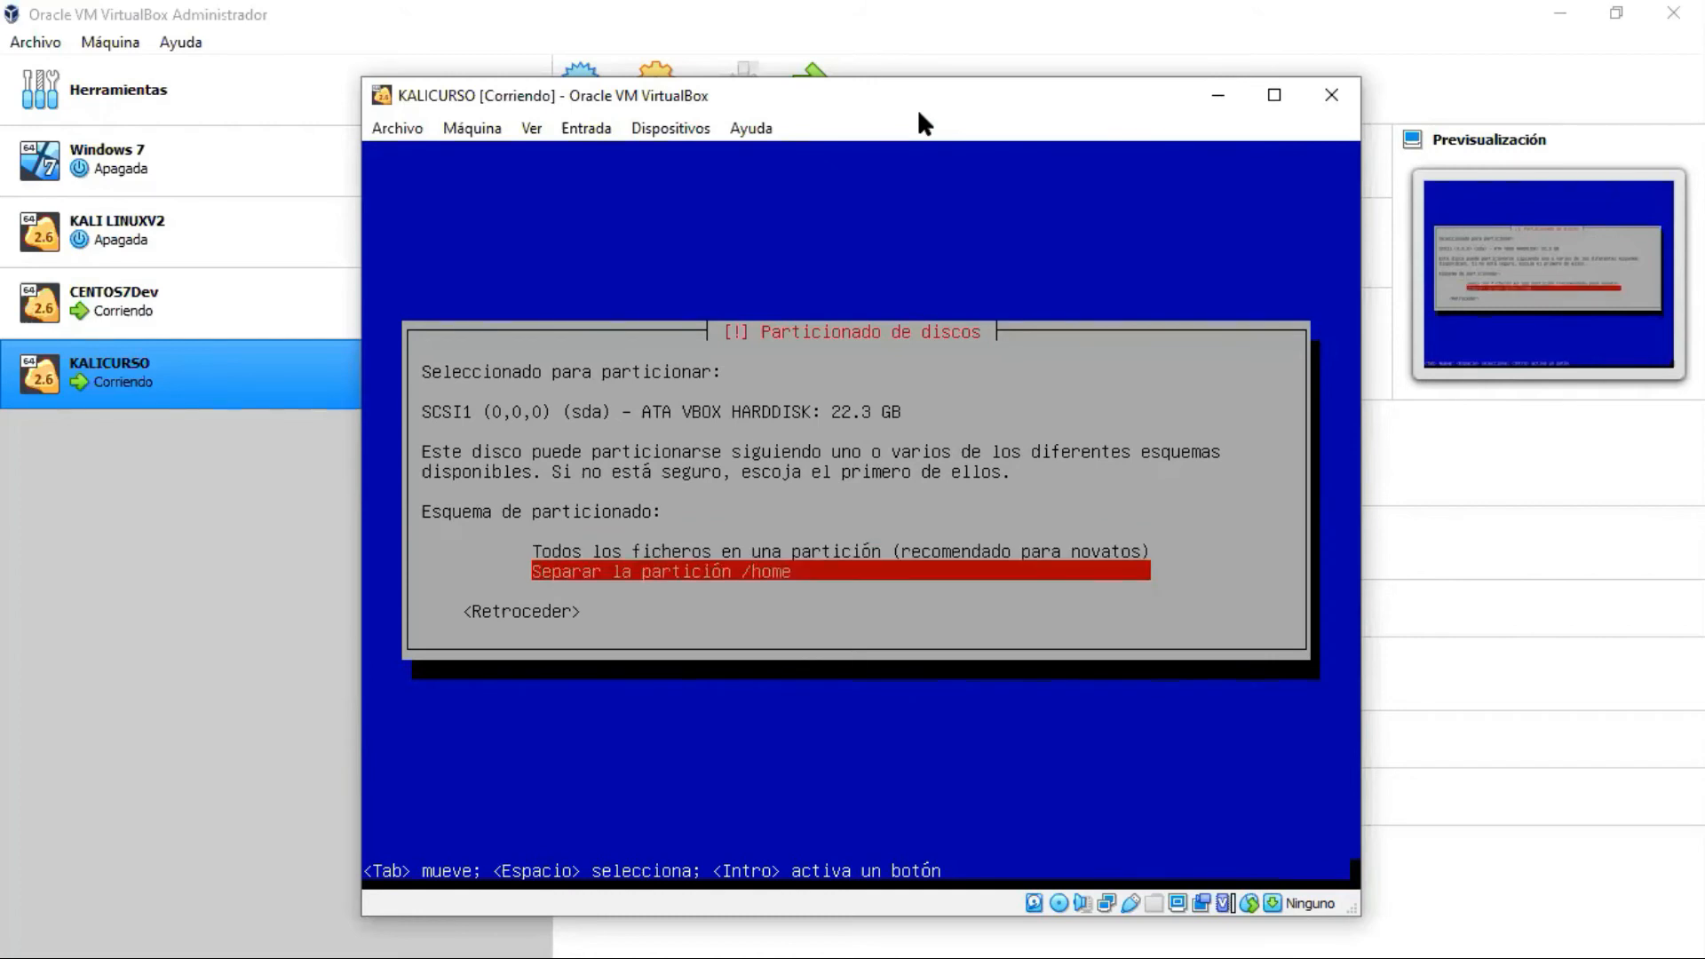
key(Up)
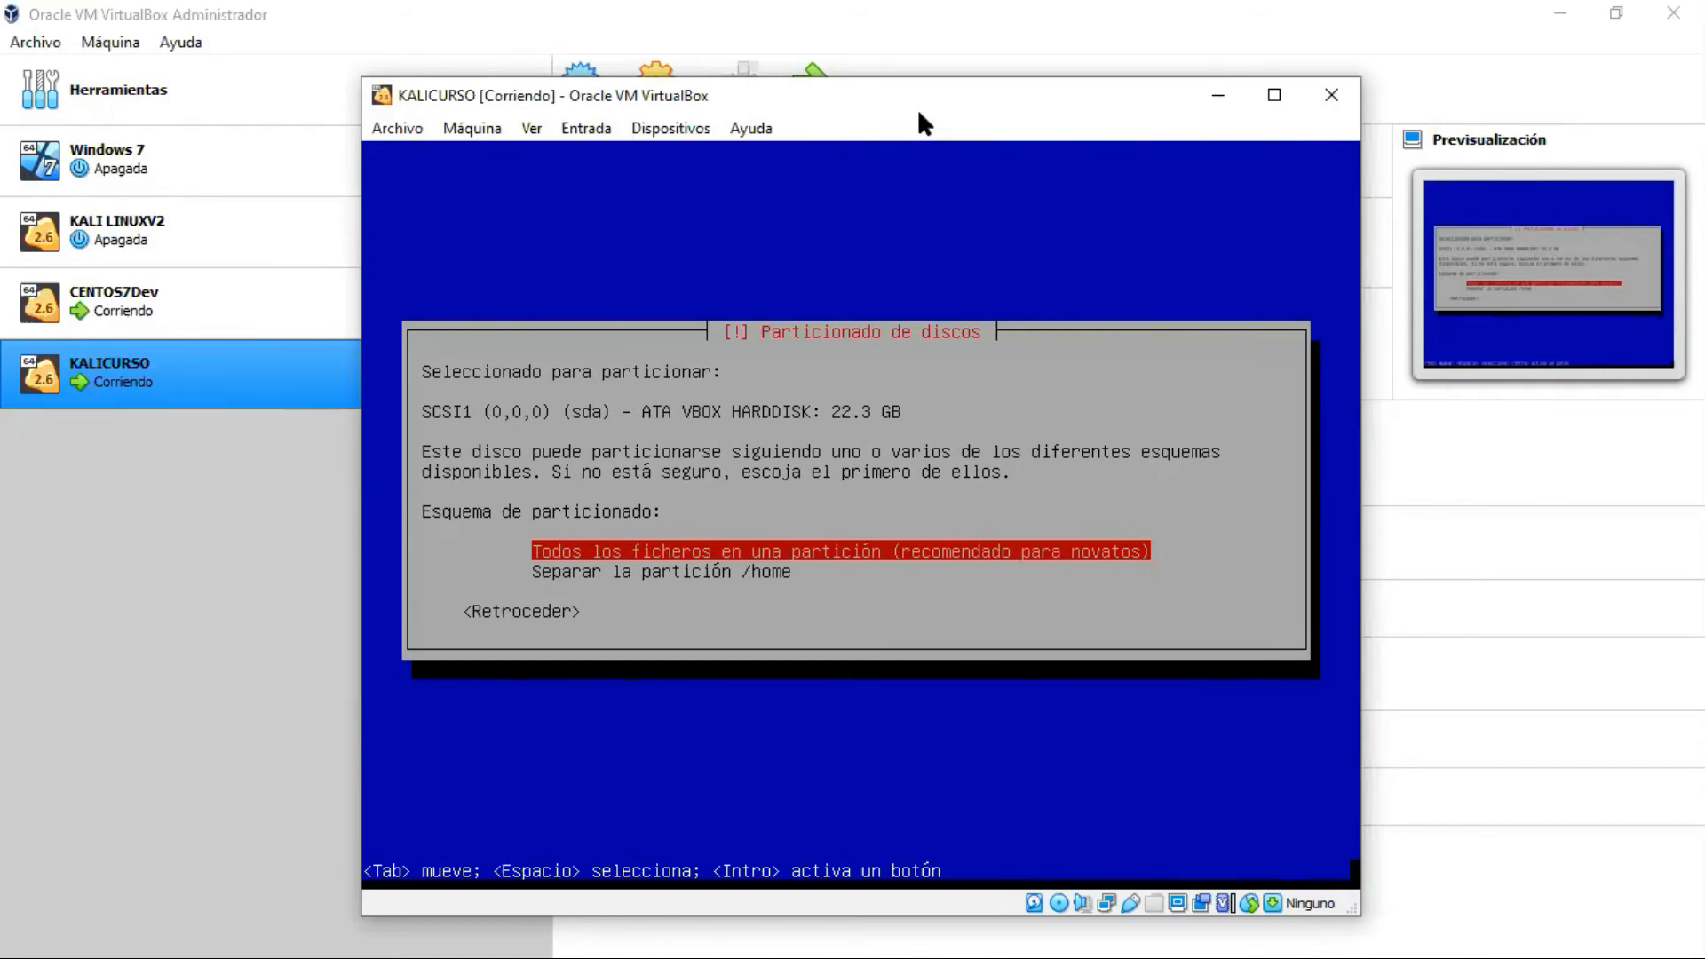
key(Return)
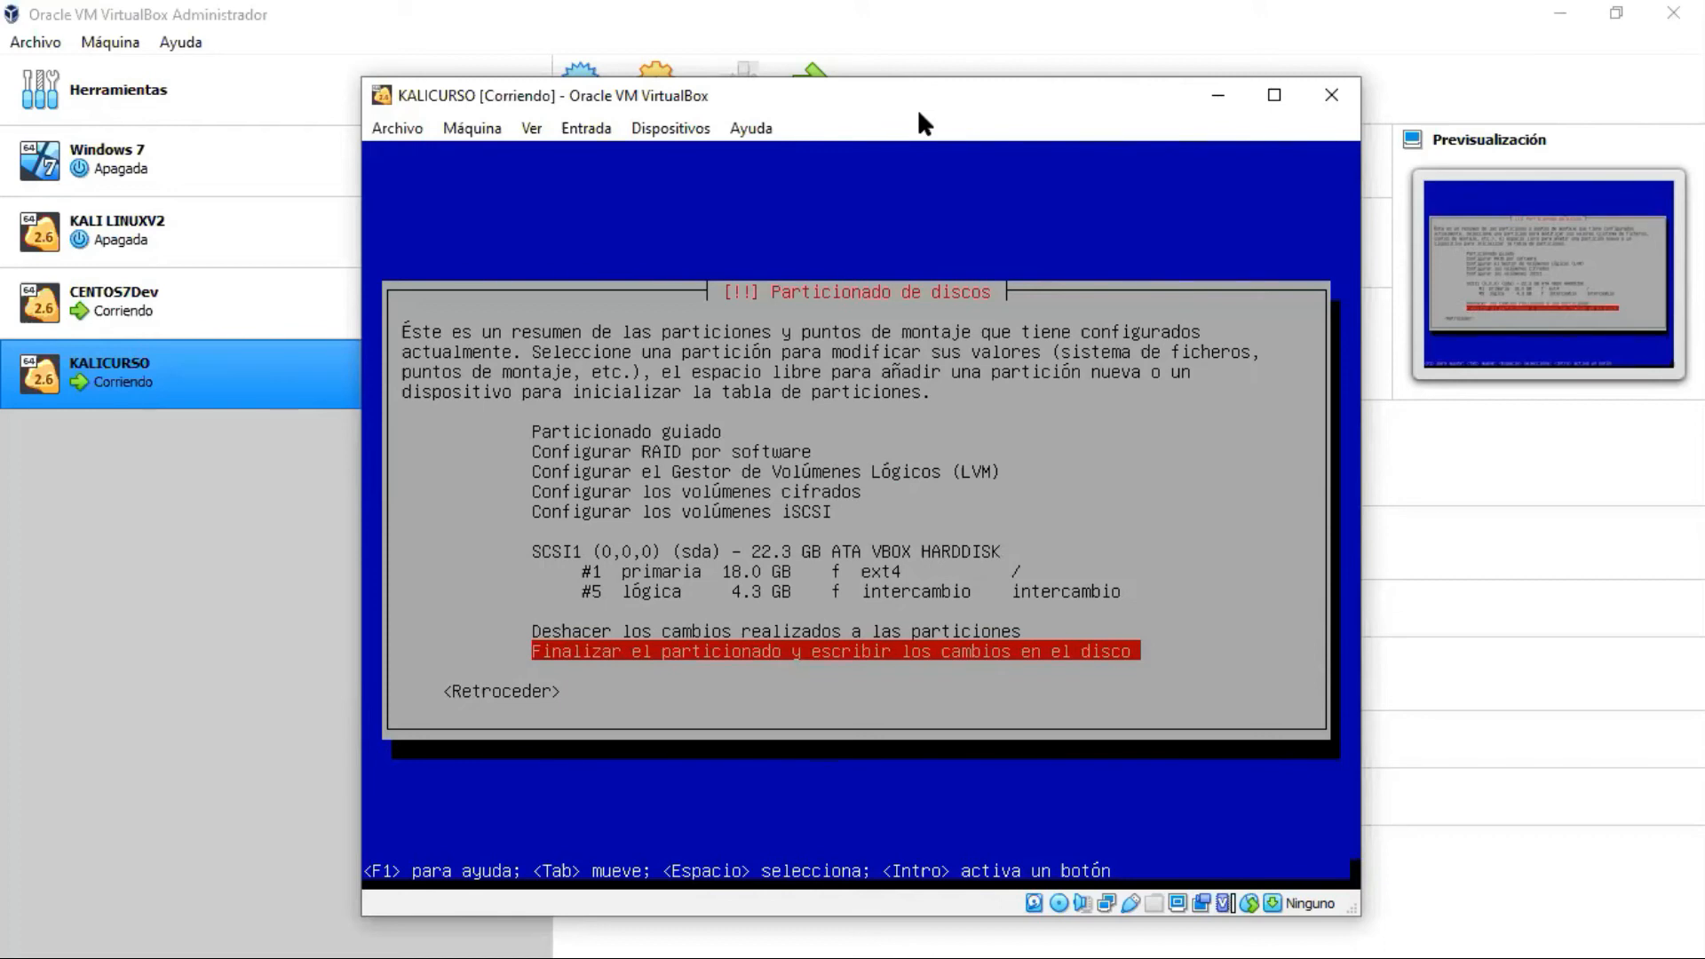
Step: Finish partitioning and choose to write the changes to disk
key(Up)
key(Down)
key(Return)
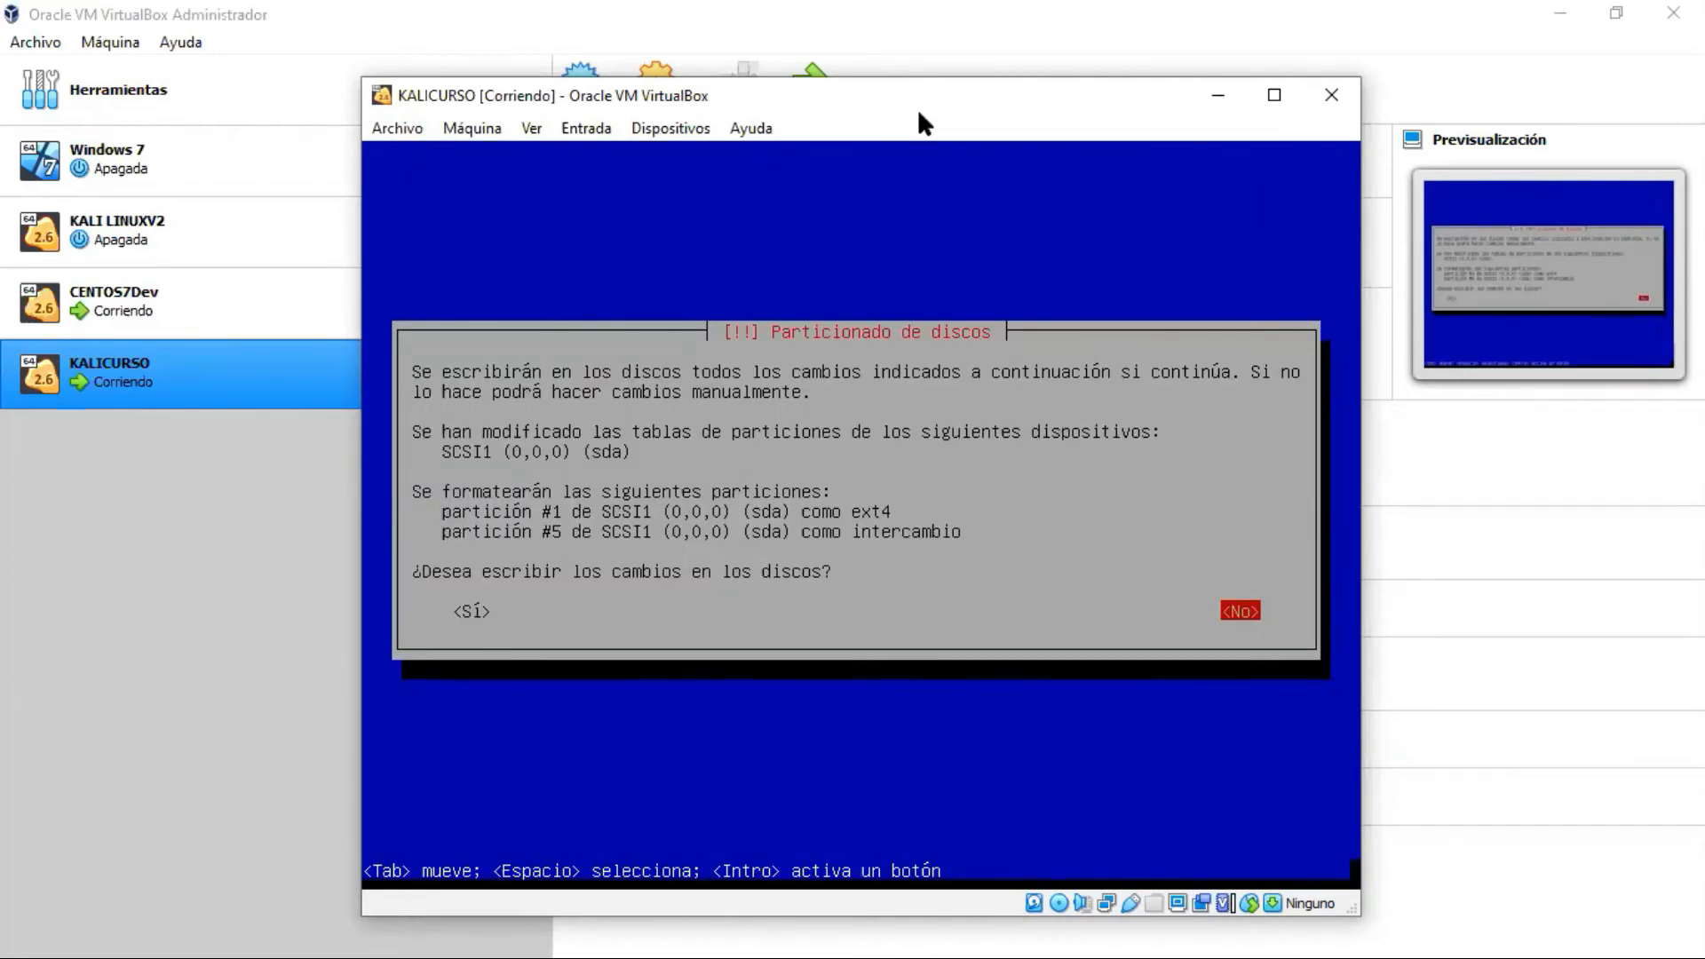
Step: Answer Sí to write the ext4 and swap partitions to sda
key(Left)
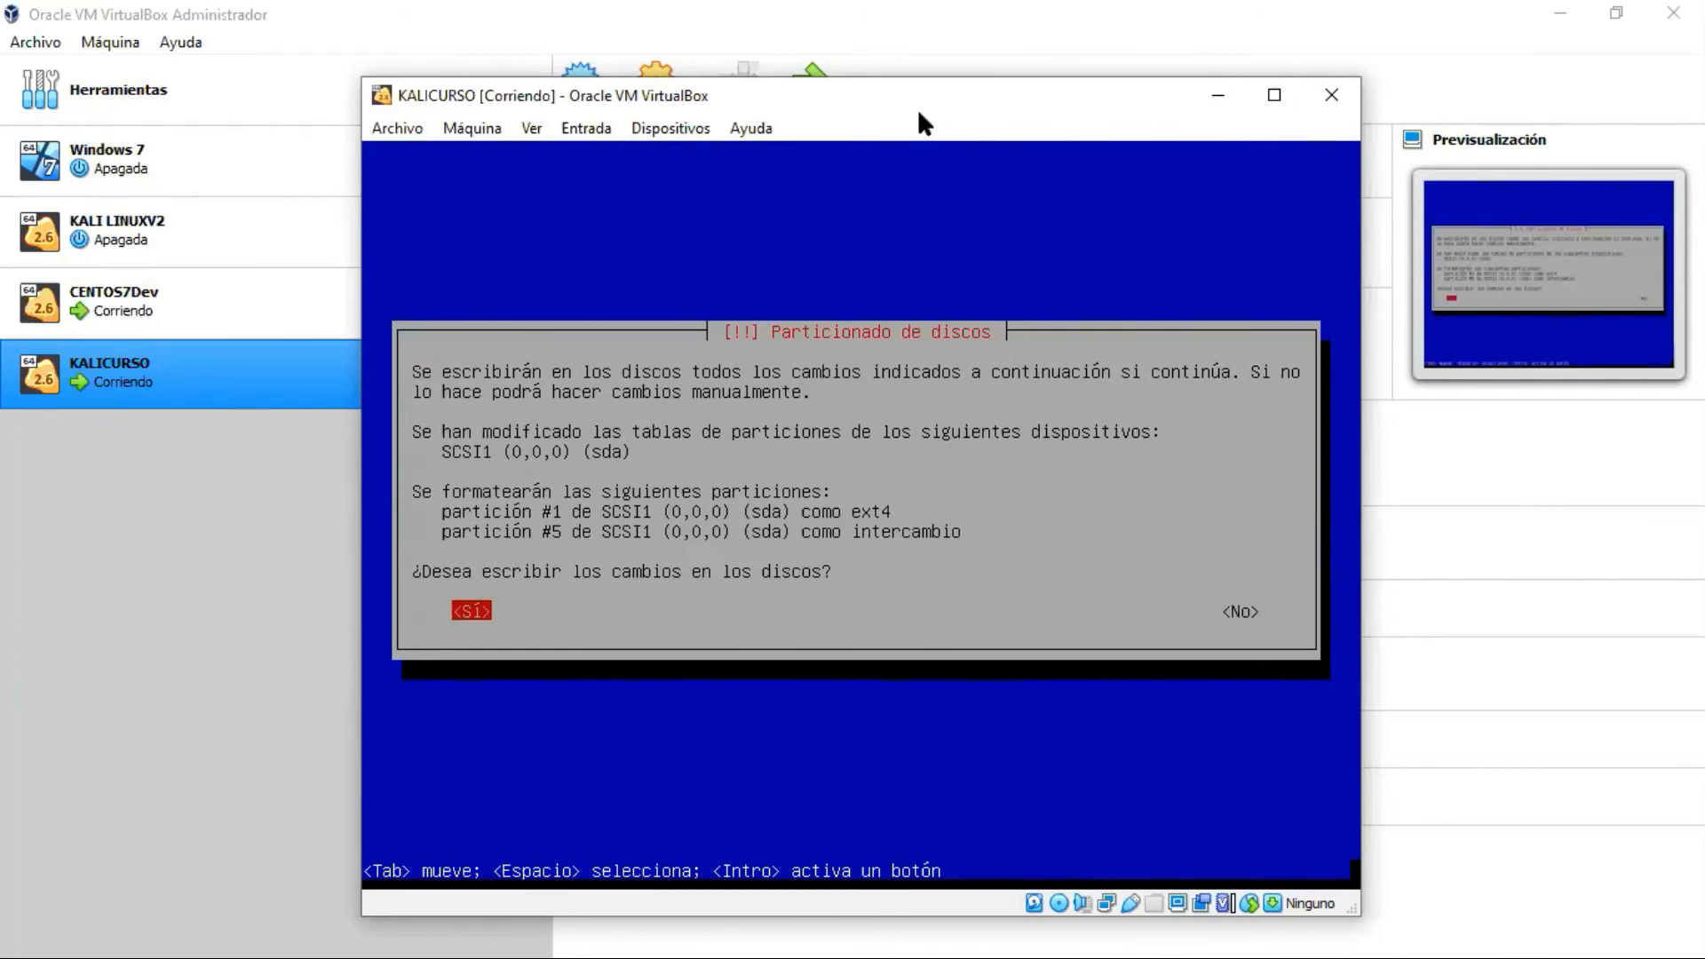
key(Return)
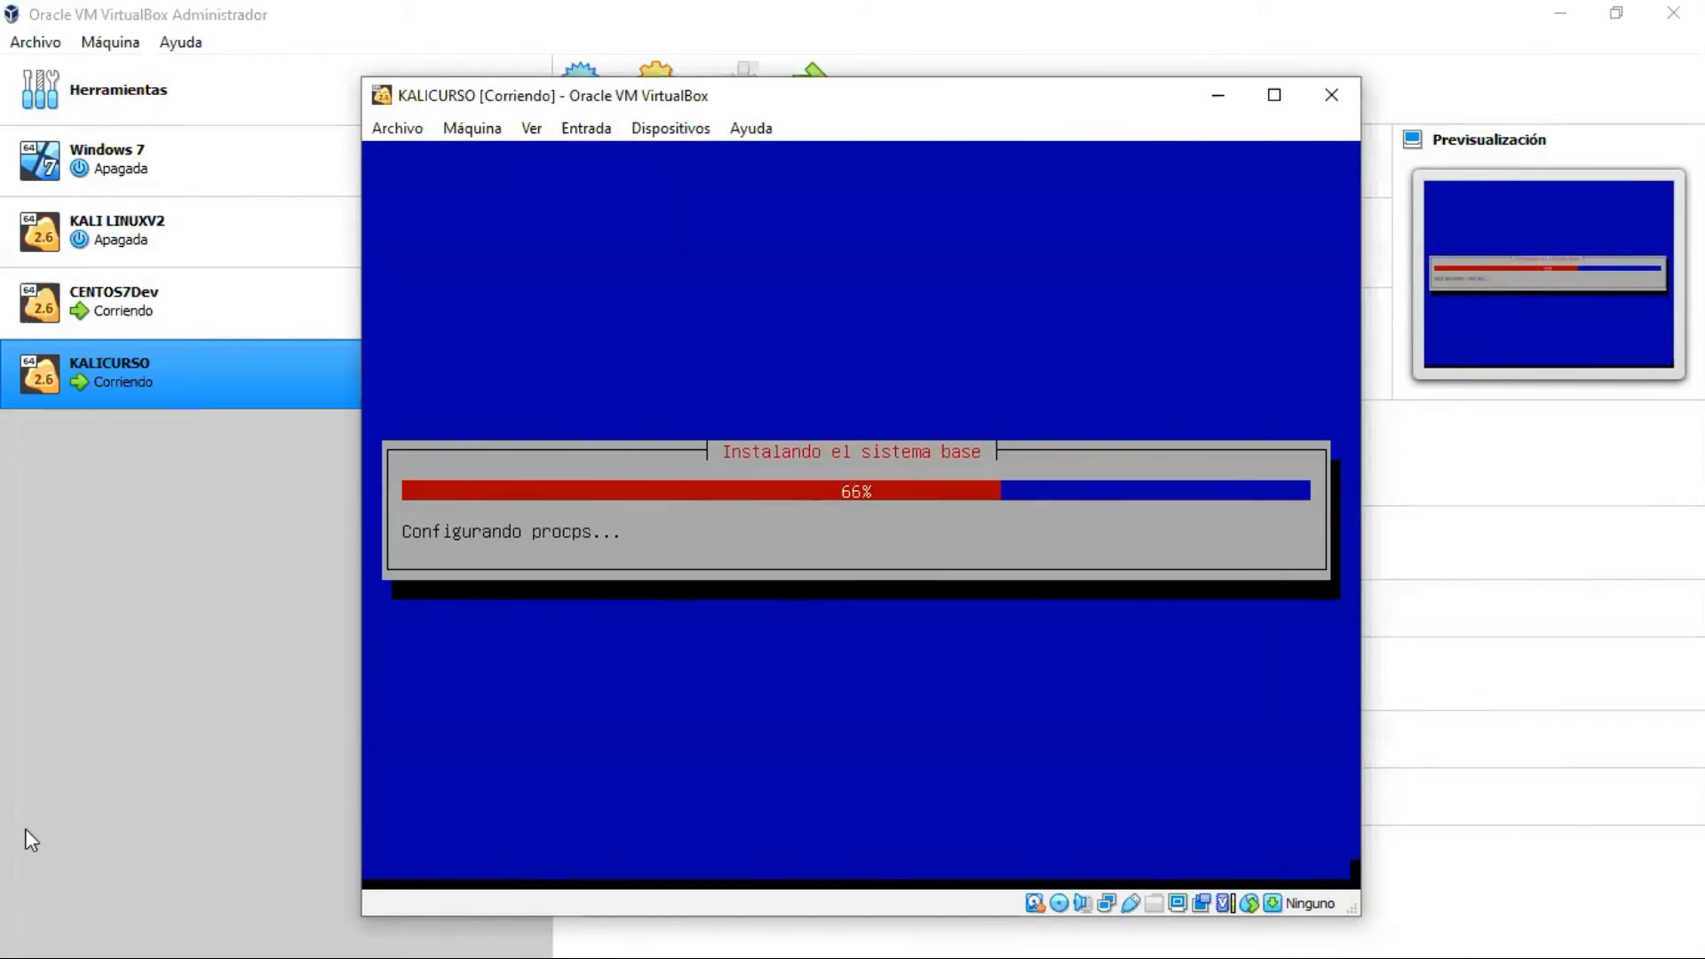
Step: Minimize the VirtualBox Manager so only the KALICURSO VM window remains
click(56, 755)
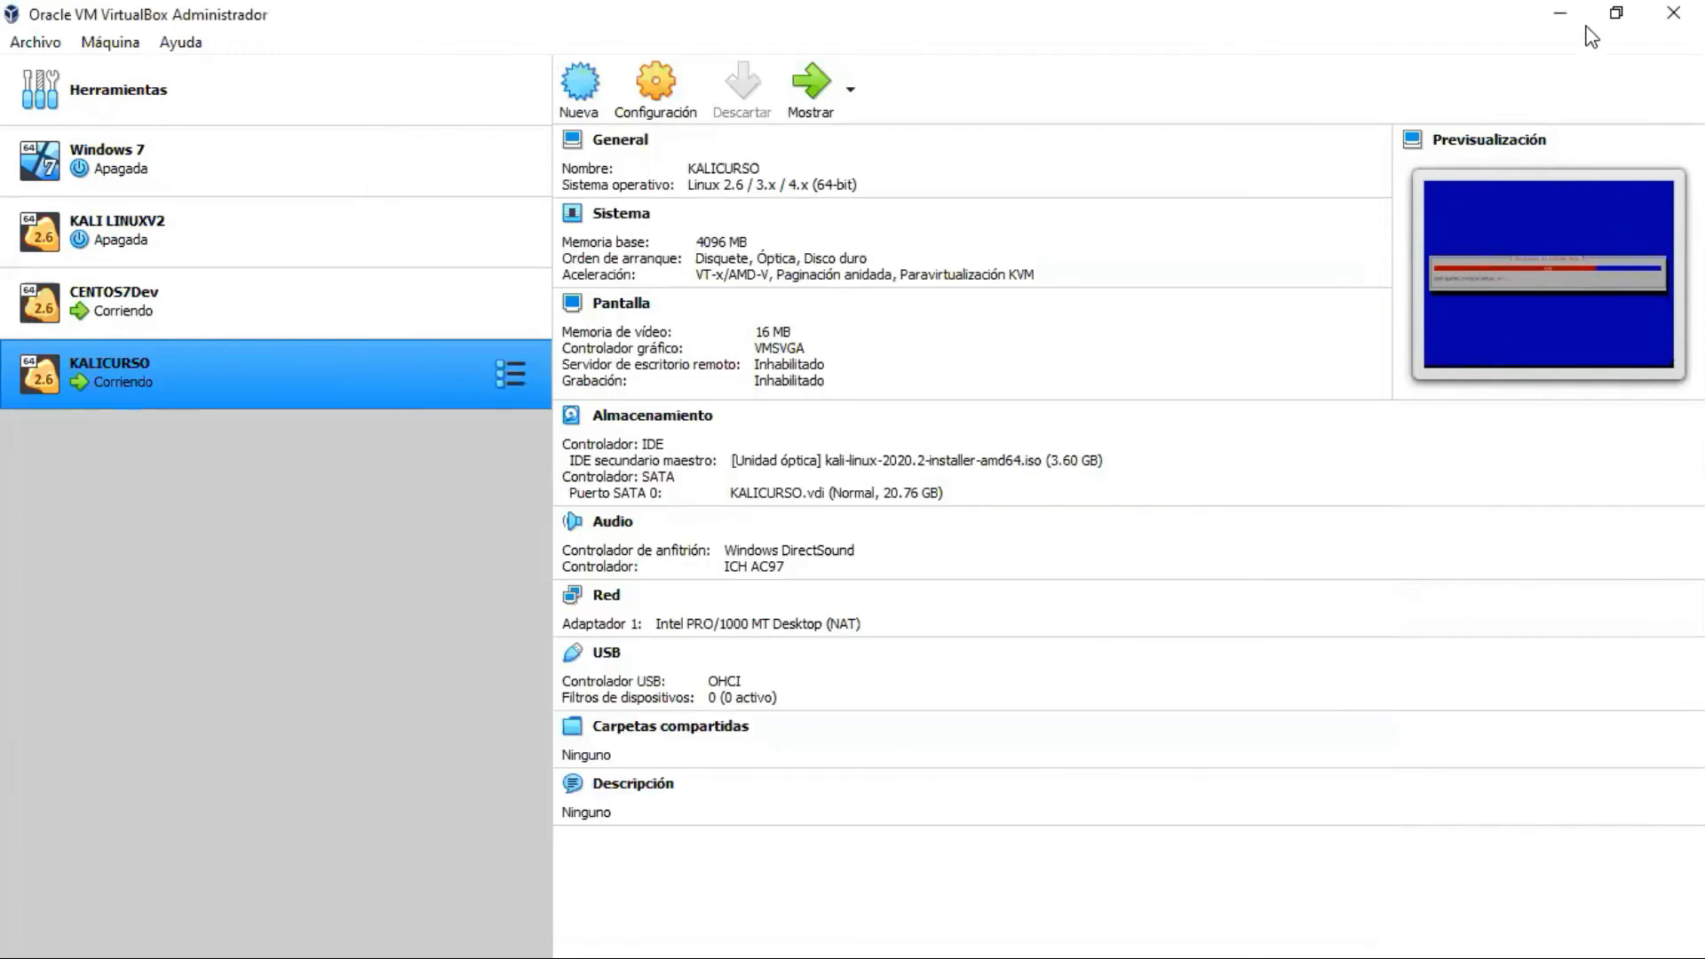
click(1560, 13)
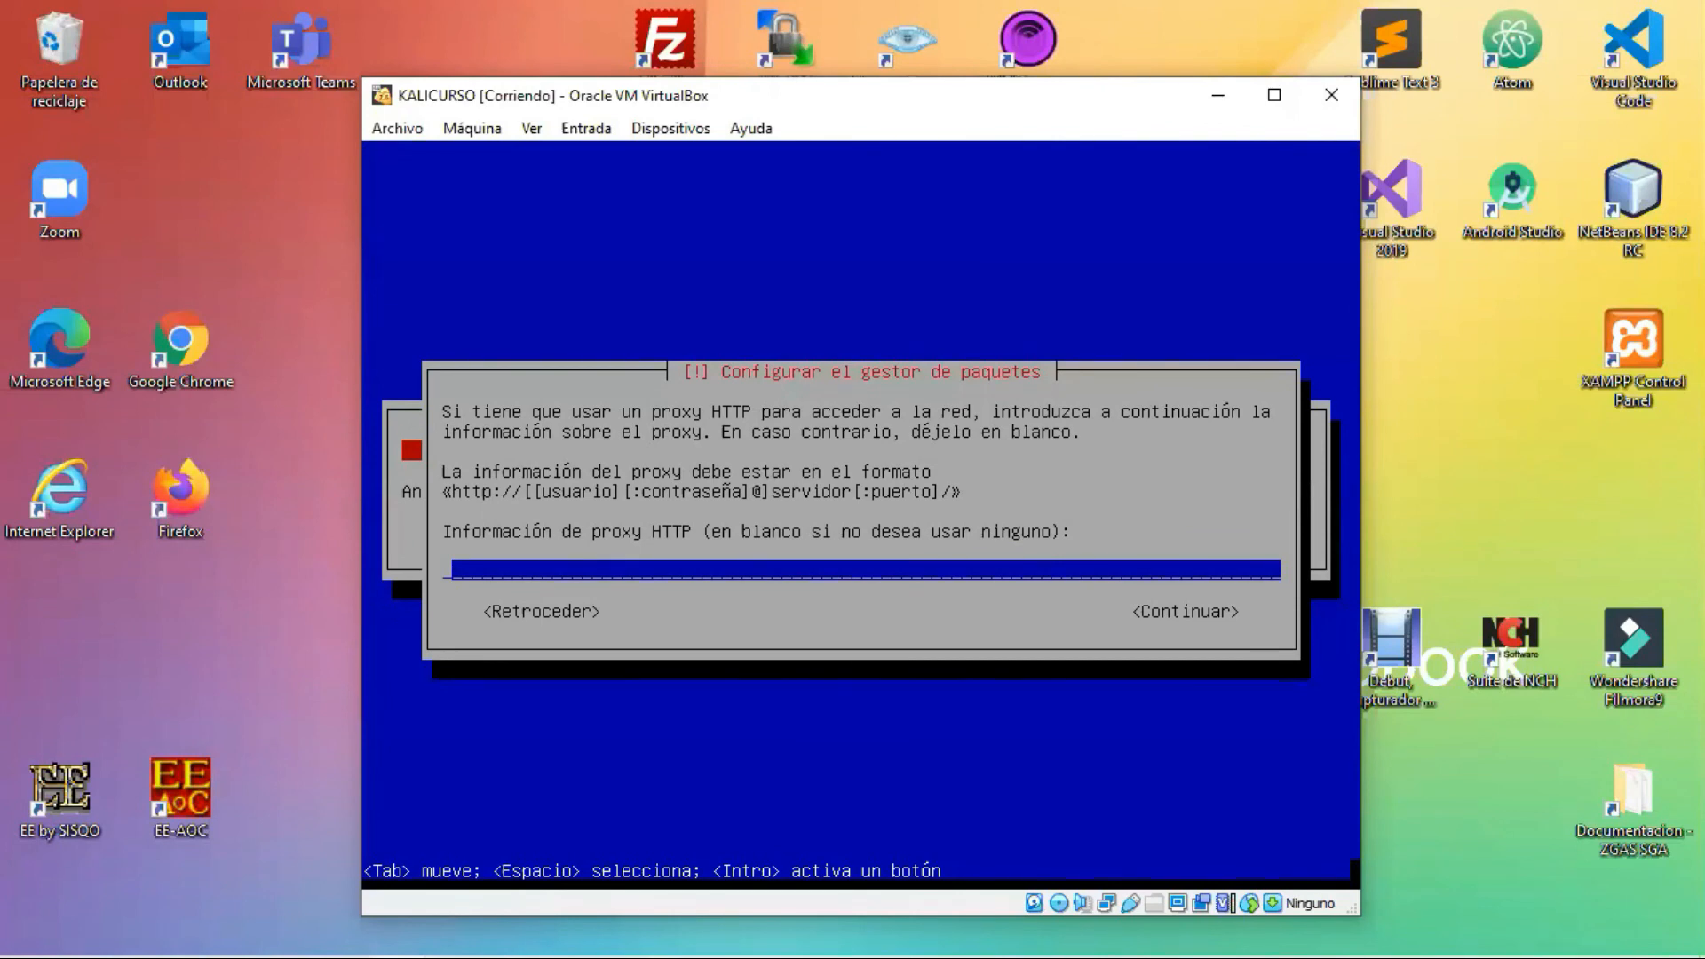
Step: Continue with the package manager's HTTP proxy field left blank
key(Tab)
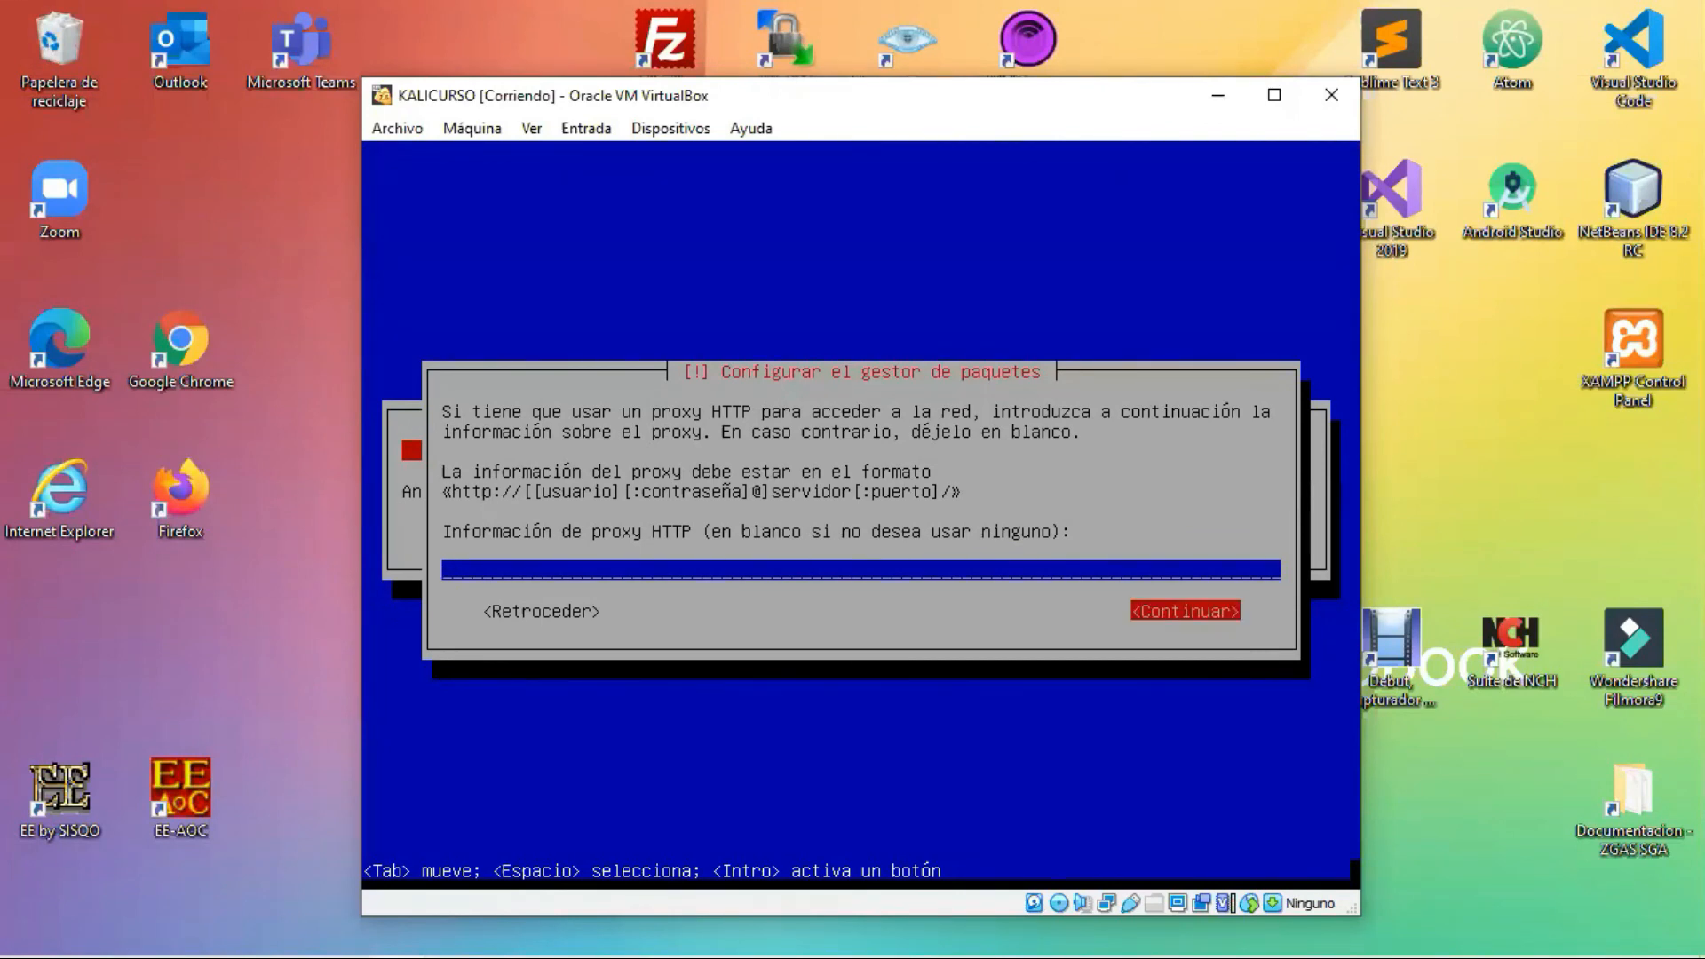
key(Return)
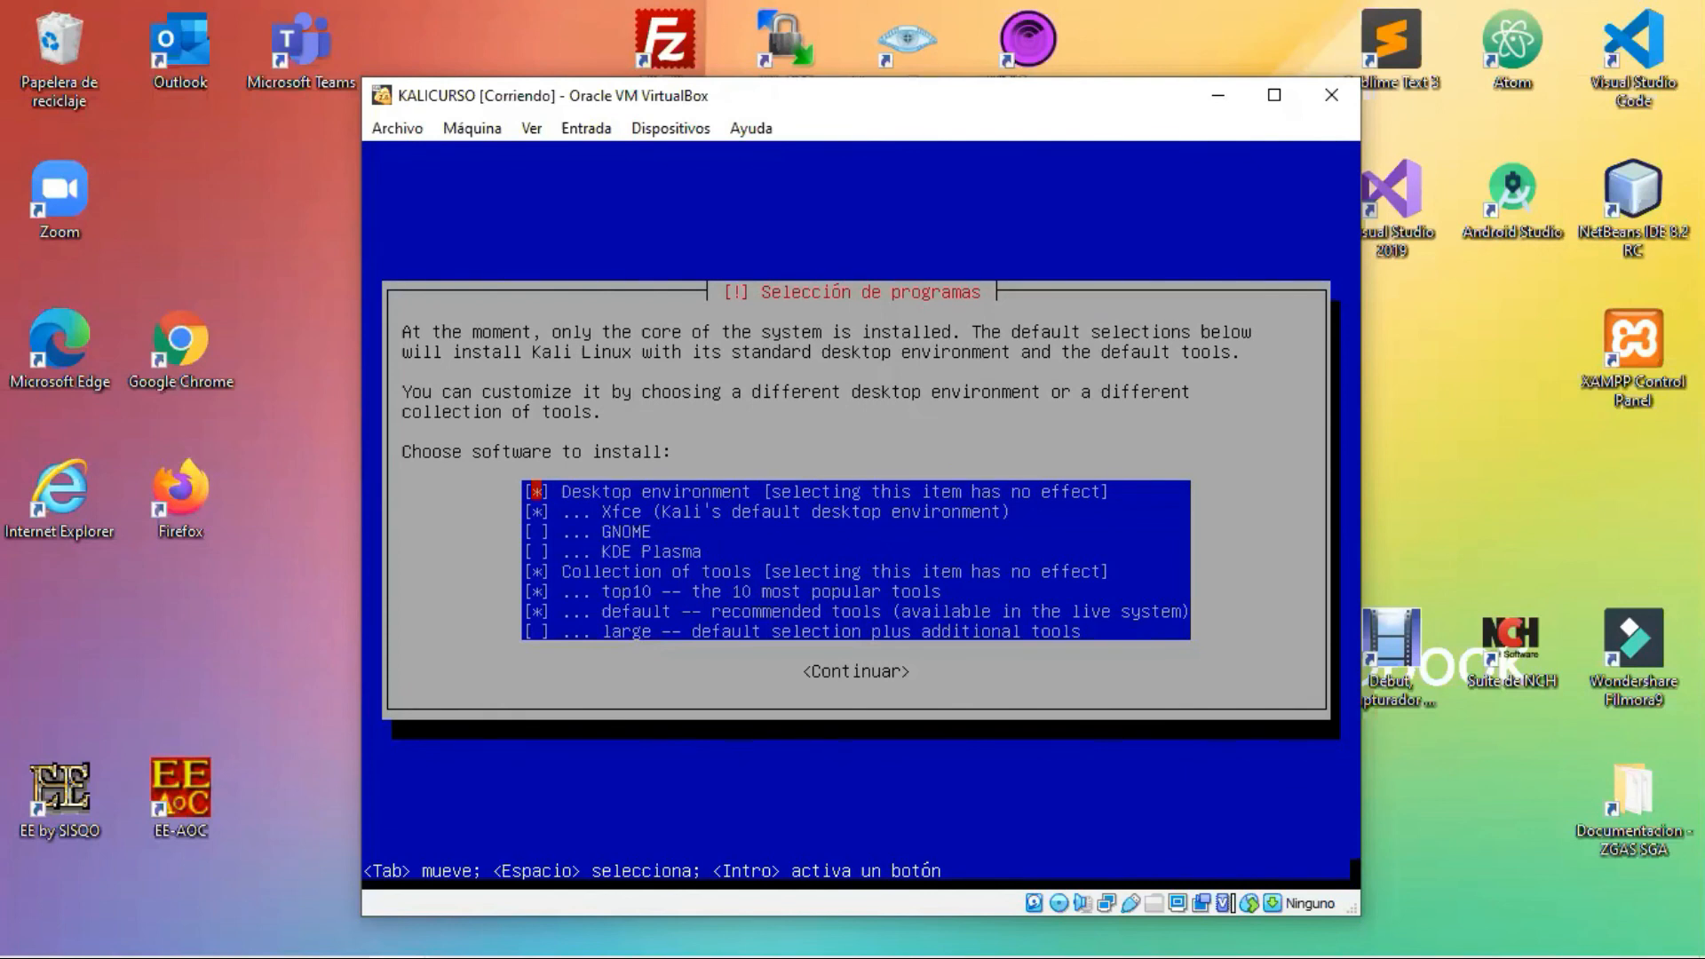
Step: Accept the preselected Xfce, top10 and default tools and start installing them
key(Tab)
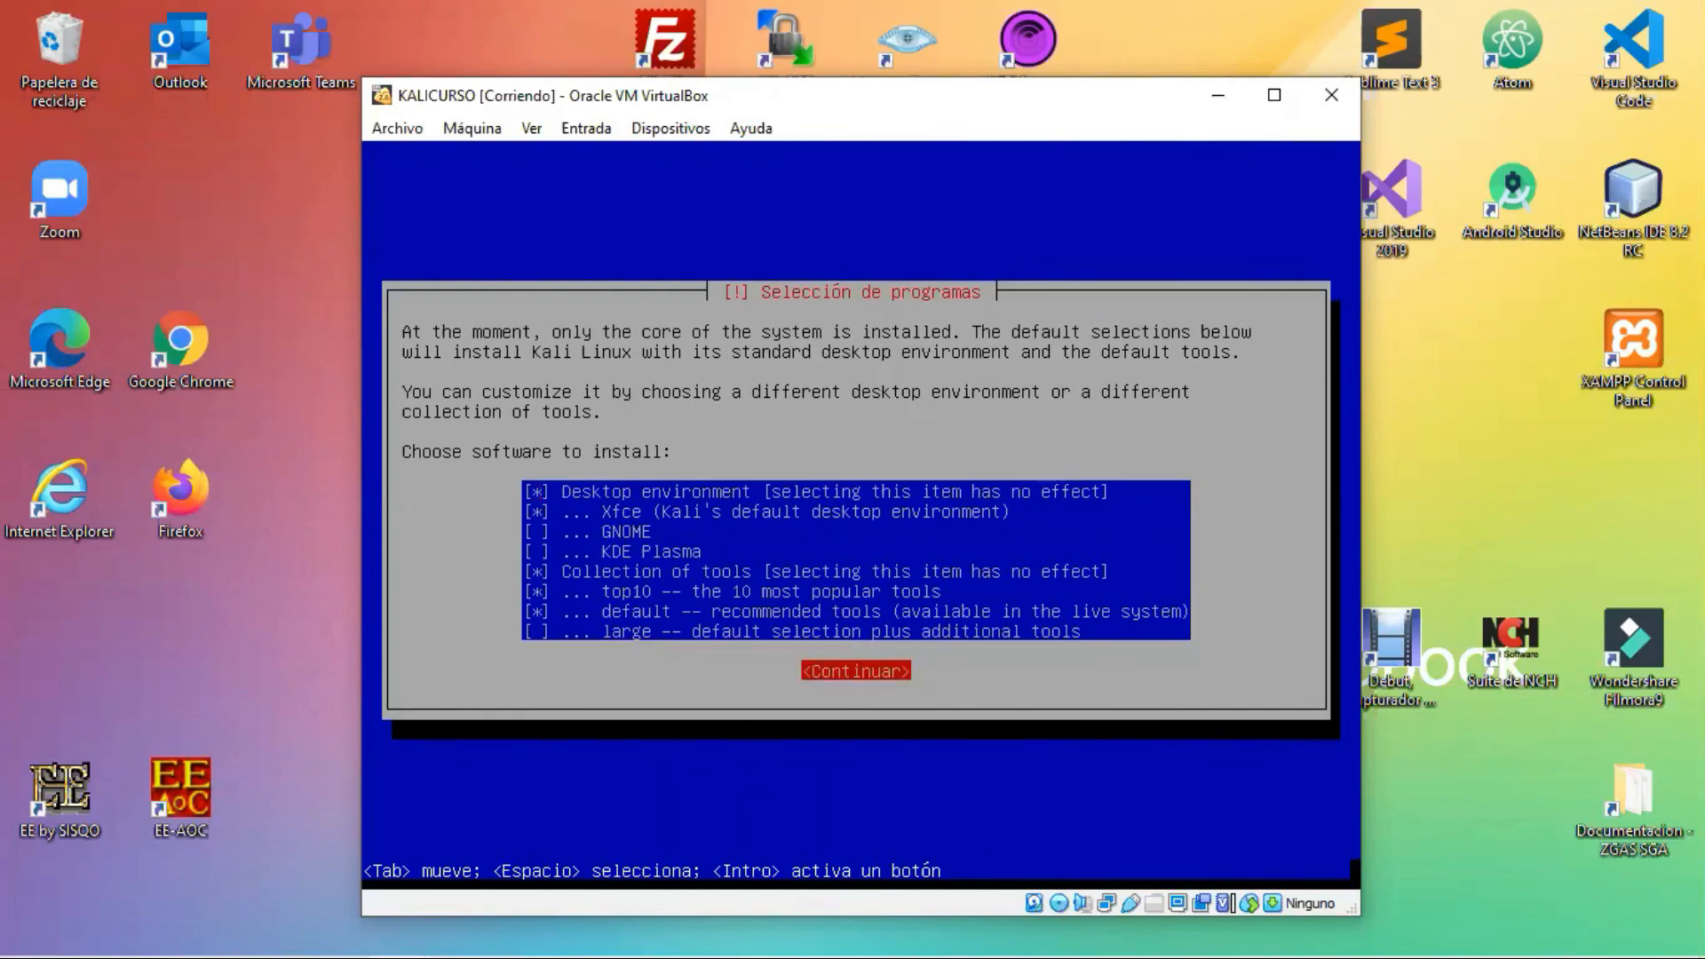
key(Return)
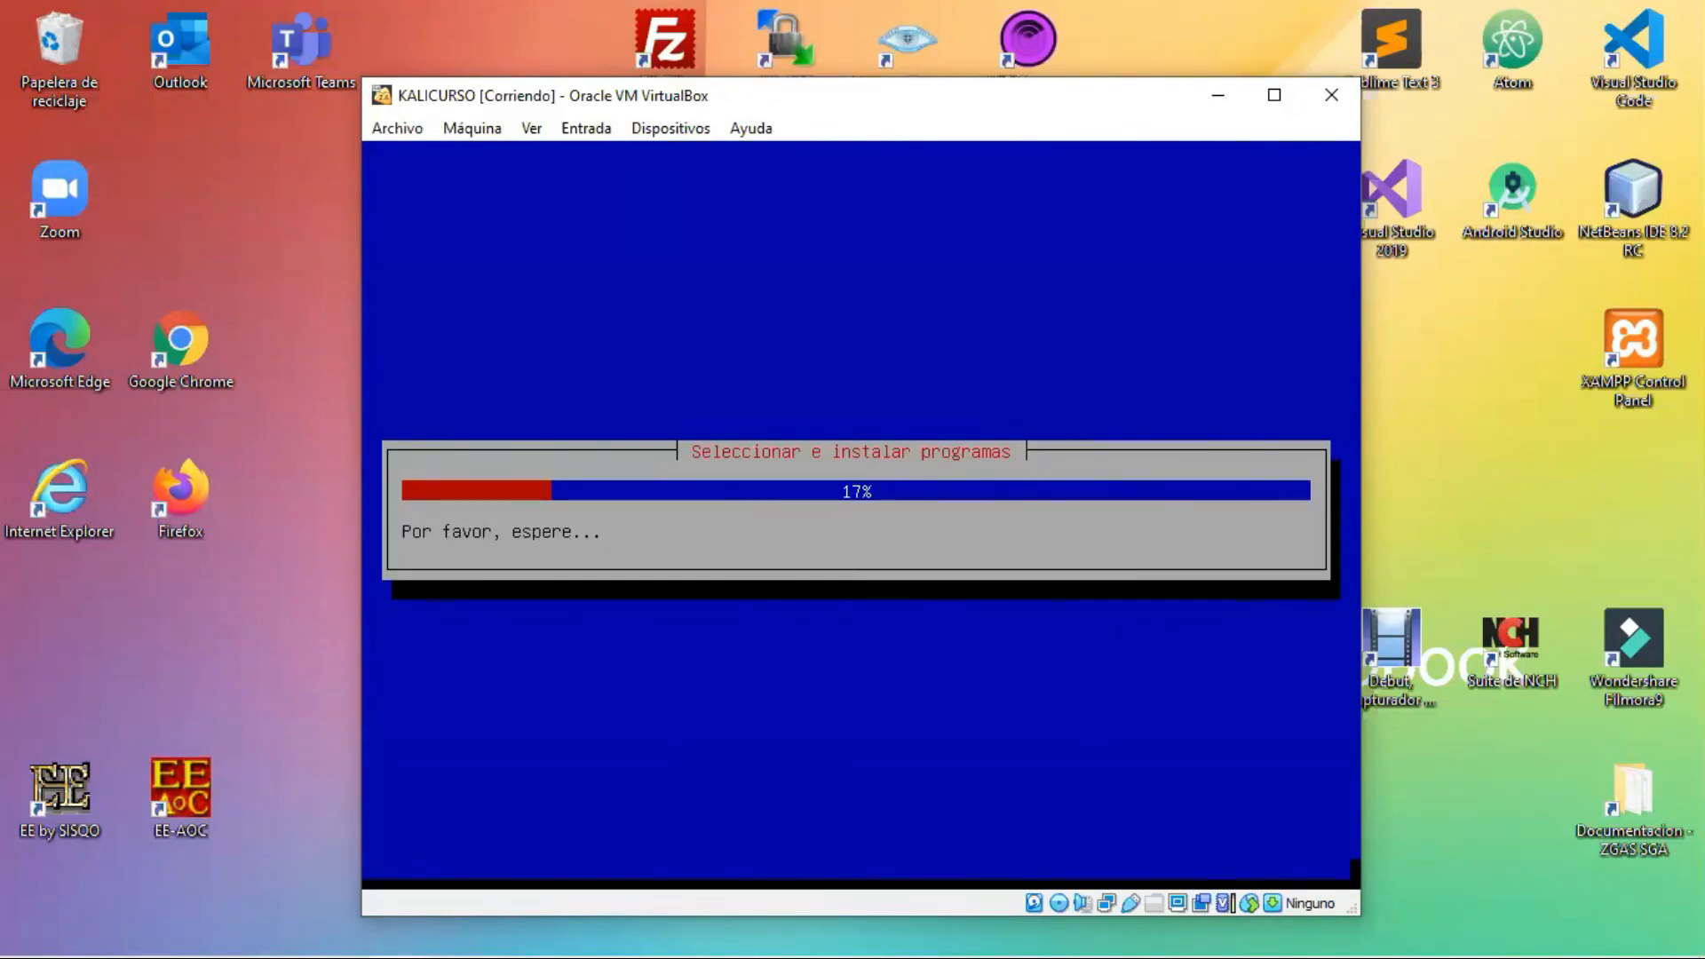